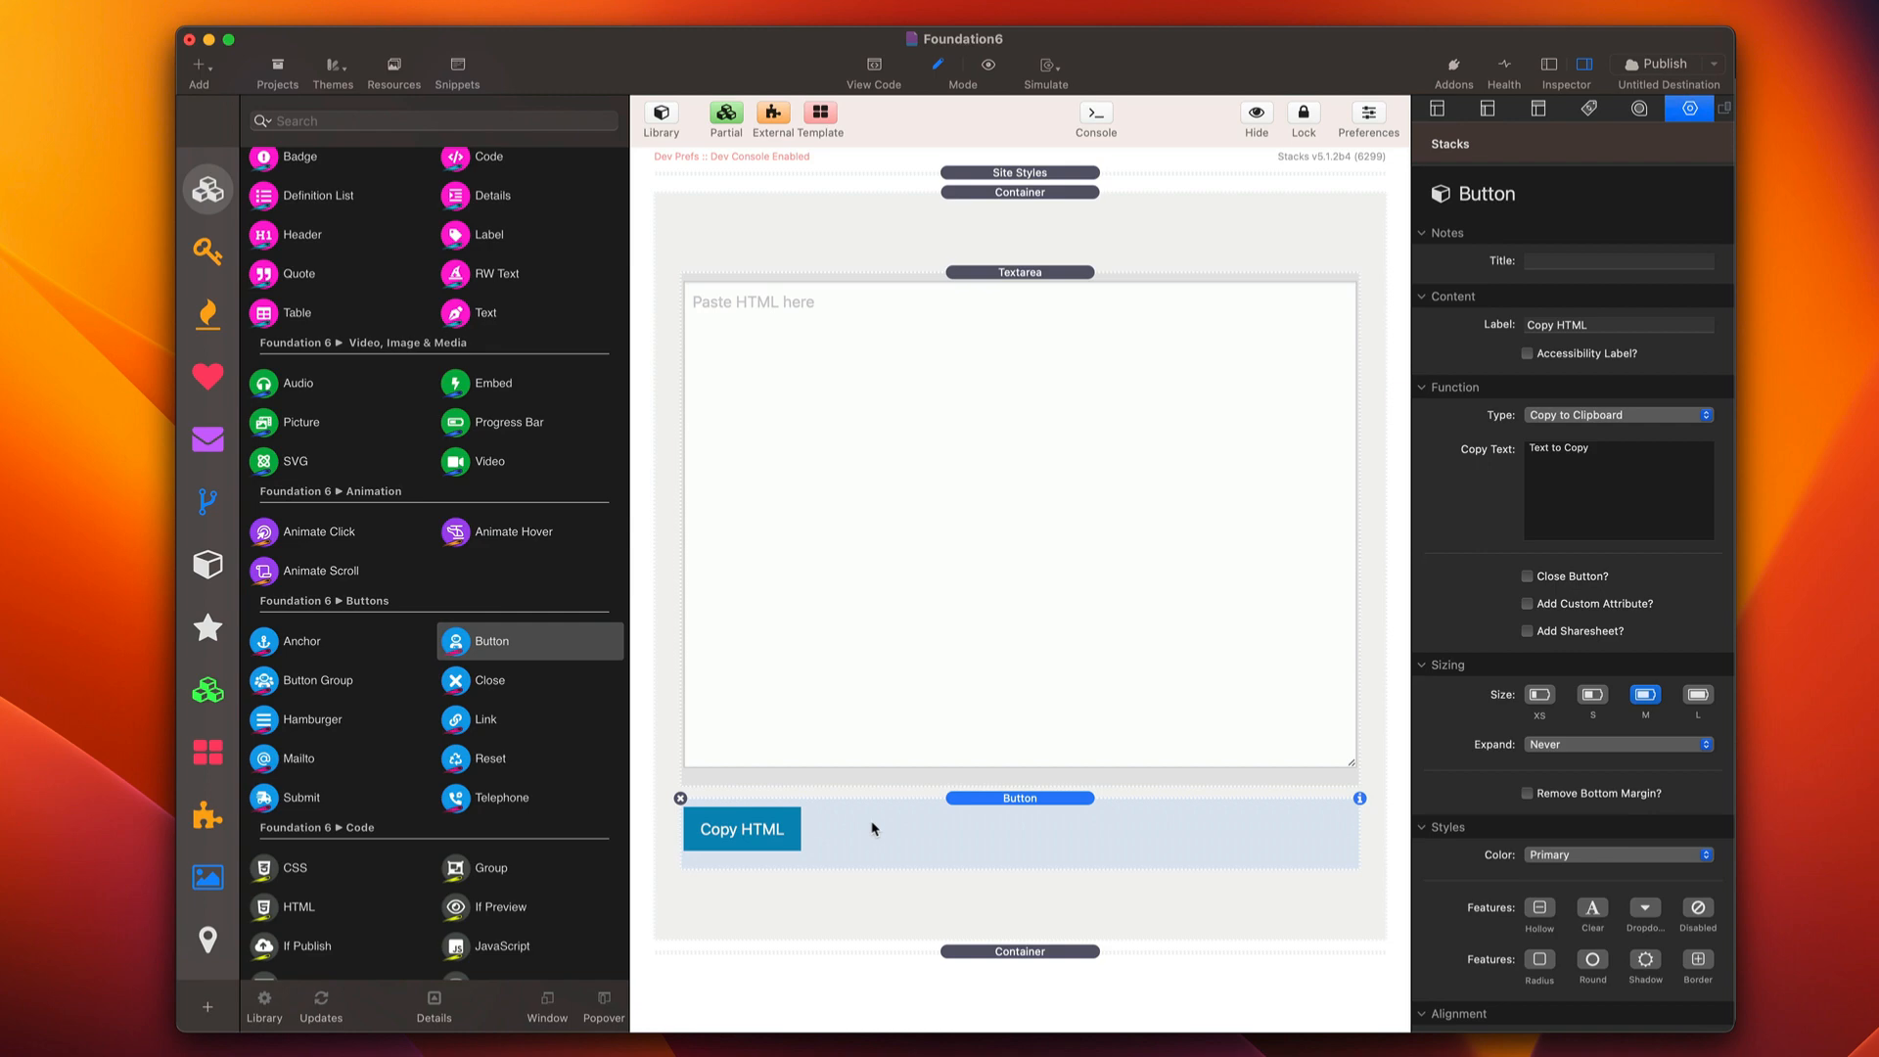
pyautogui.click(521, 651)
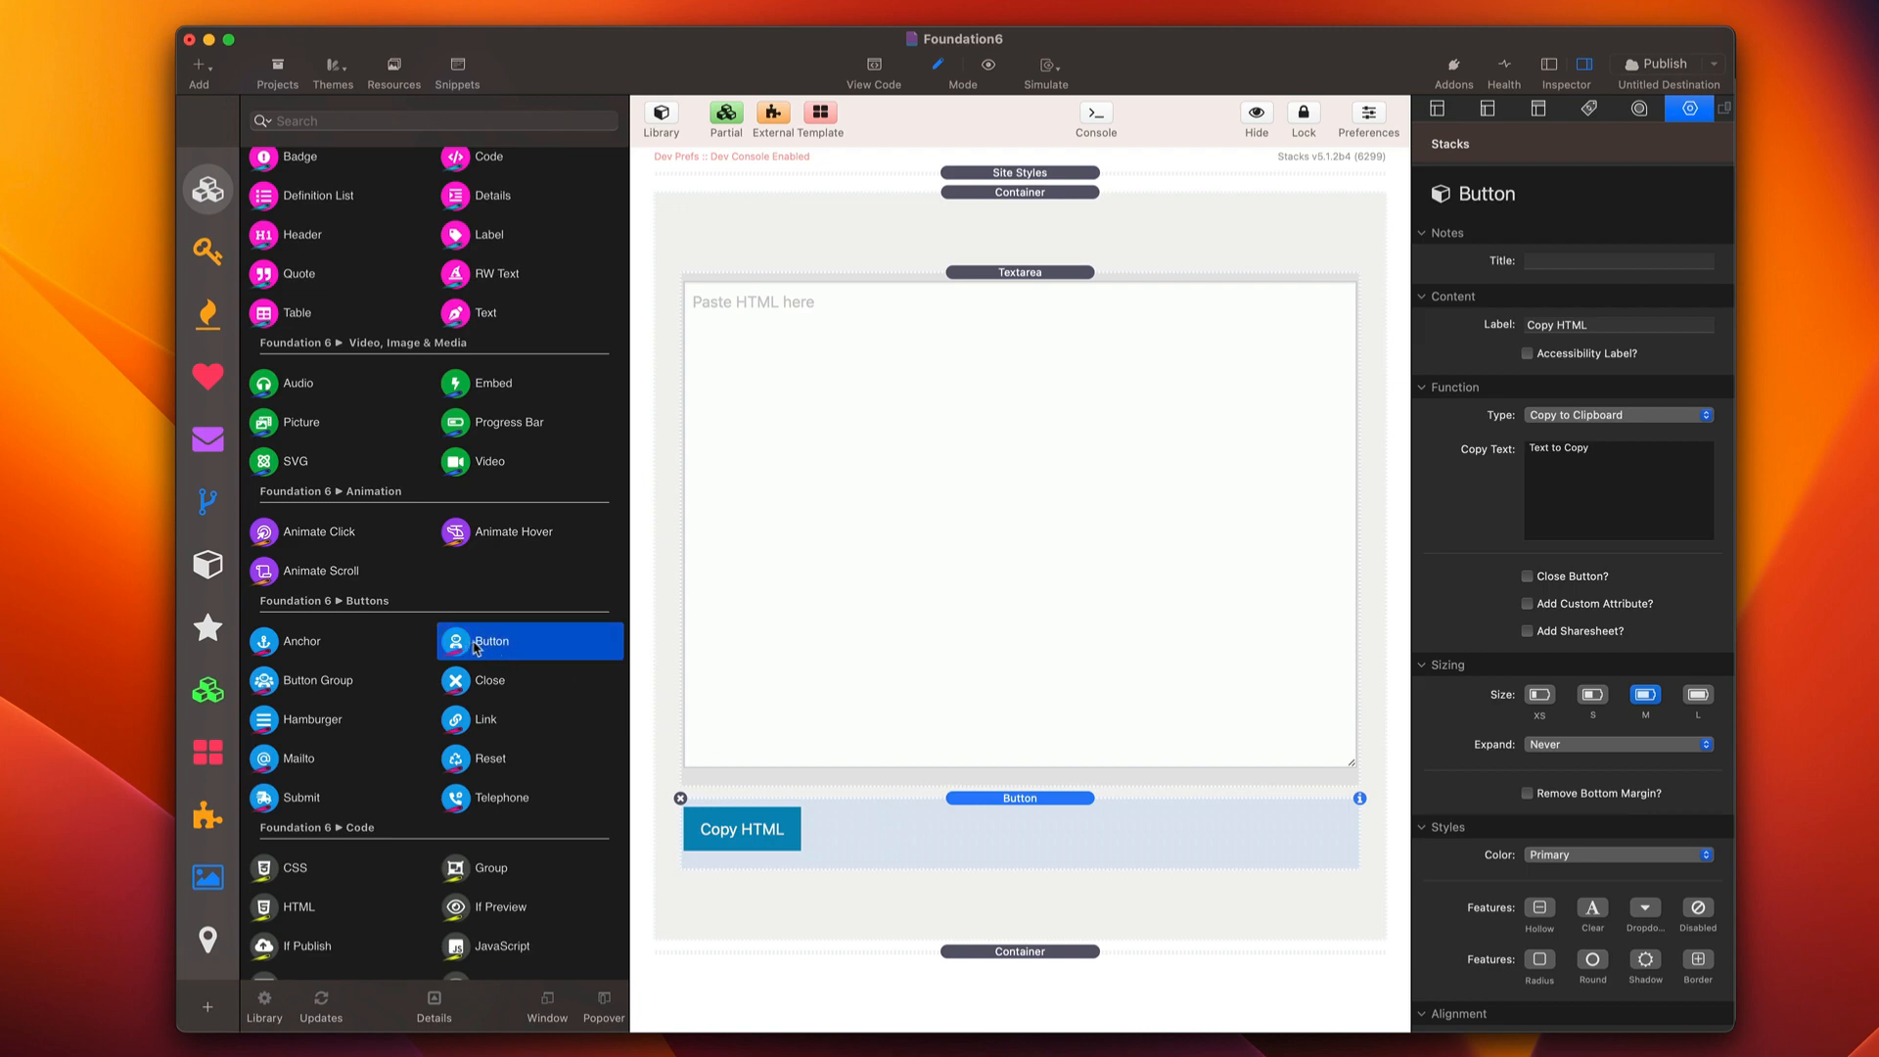
pyautogui.moveTo(468, 648); pyautogui.dragTo(848, 823)
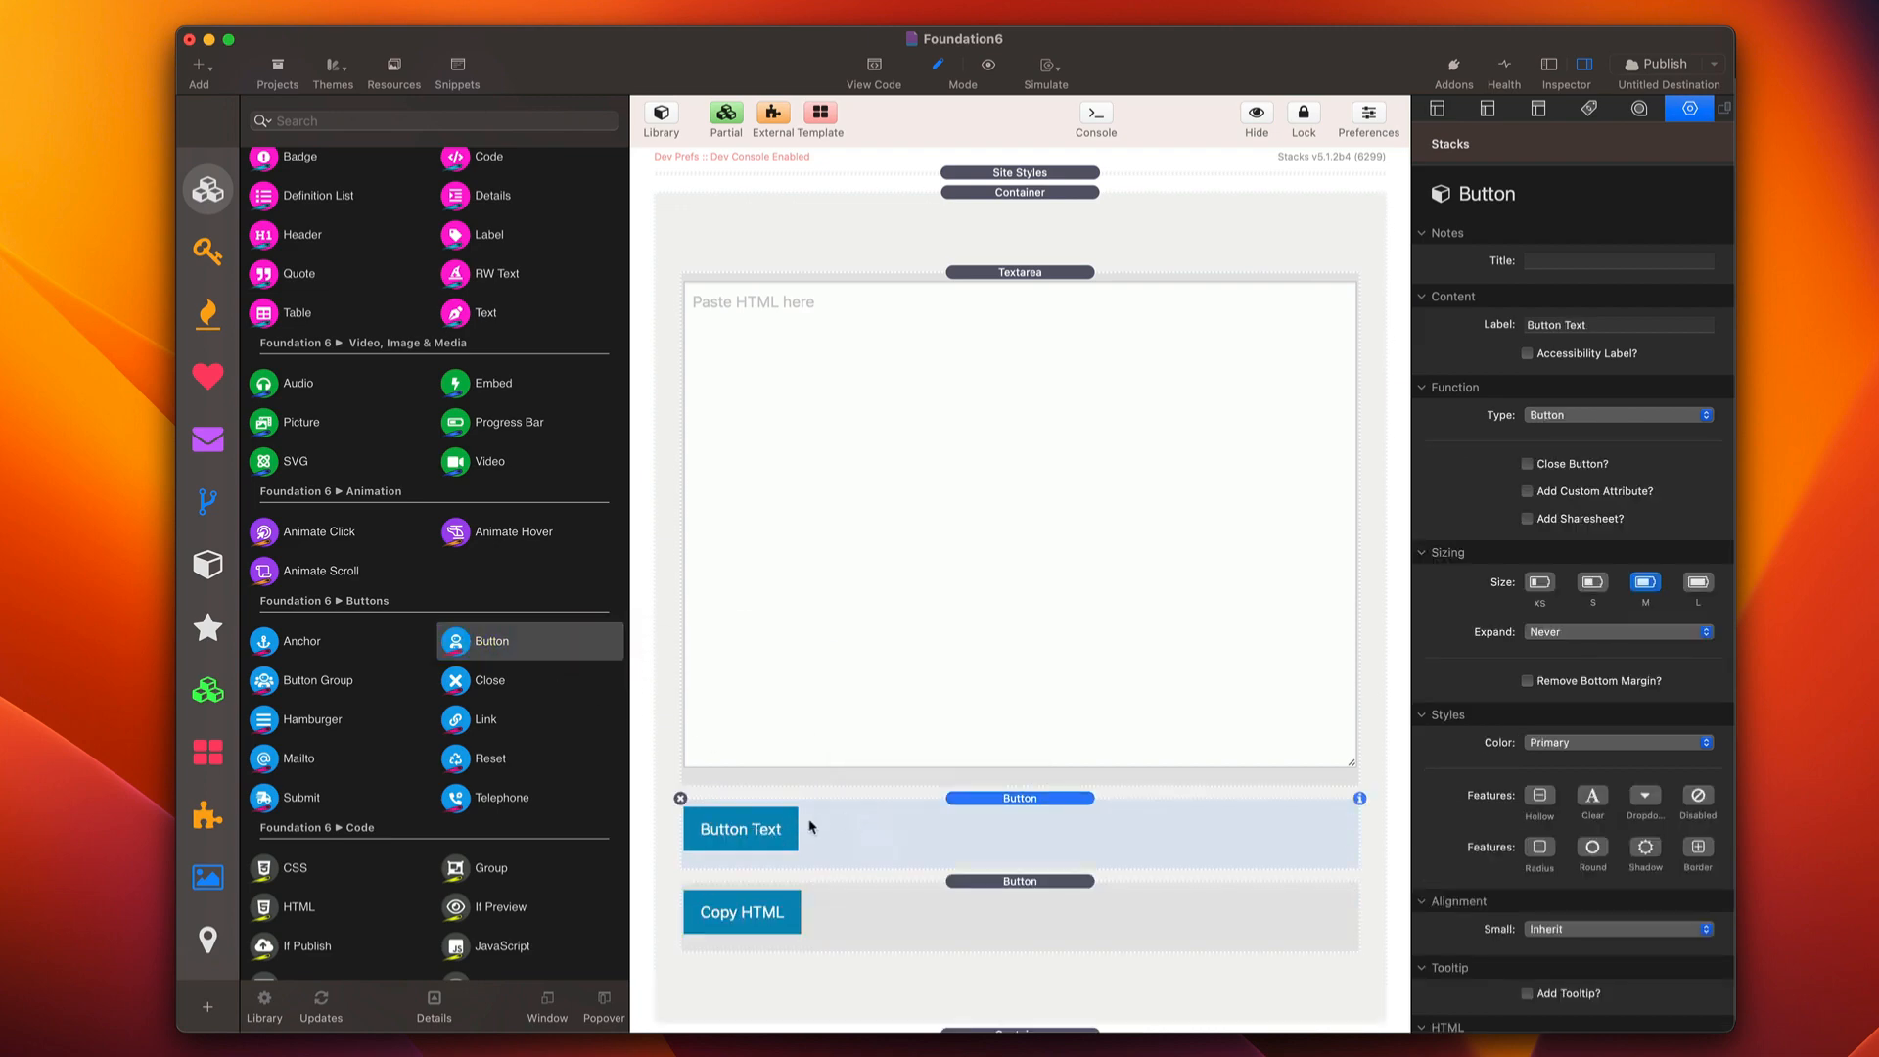
pyautogui.click(680, 798)
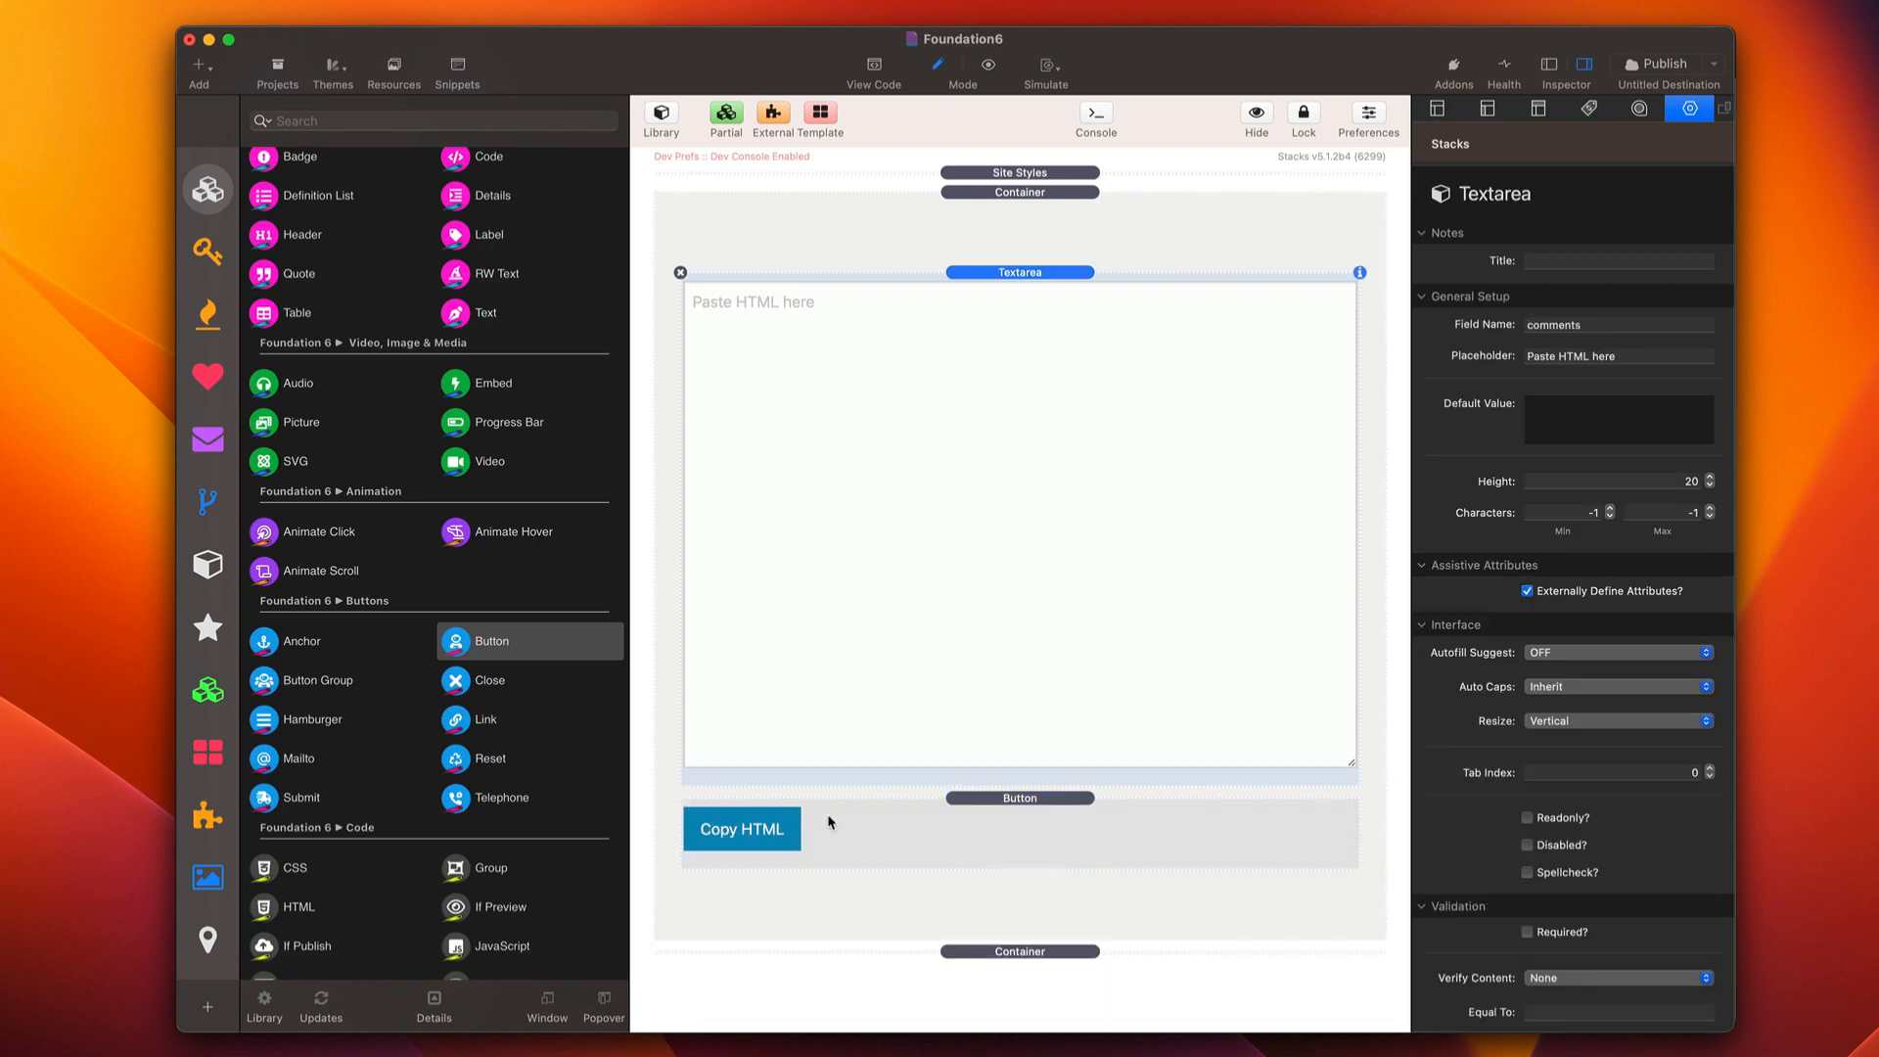
# Step: Check the Copy HTML button's function type, Copy to Clipboard, and its copy text
pyautogui.click(930, 840)
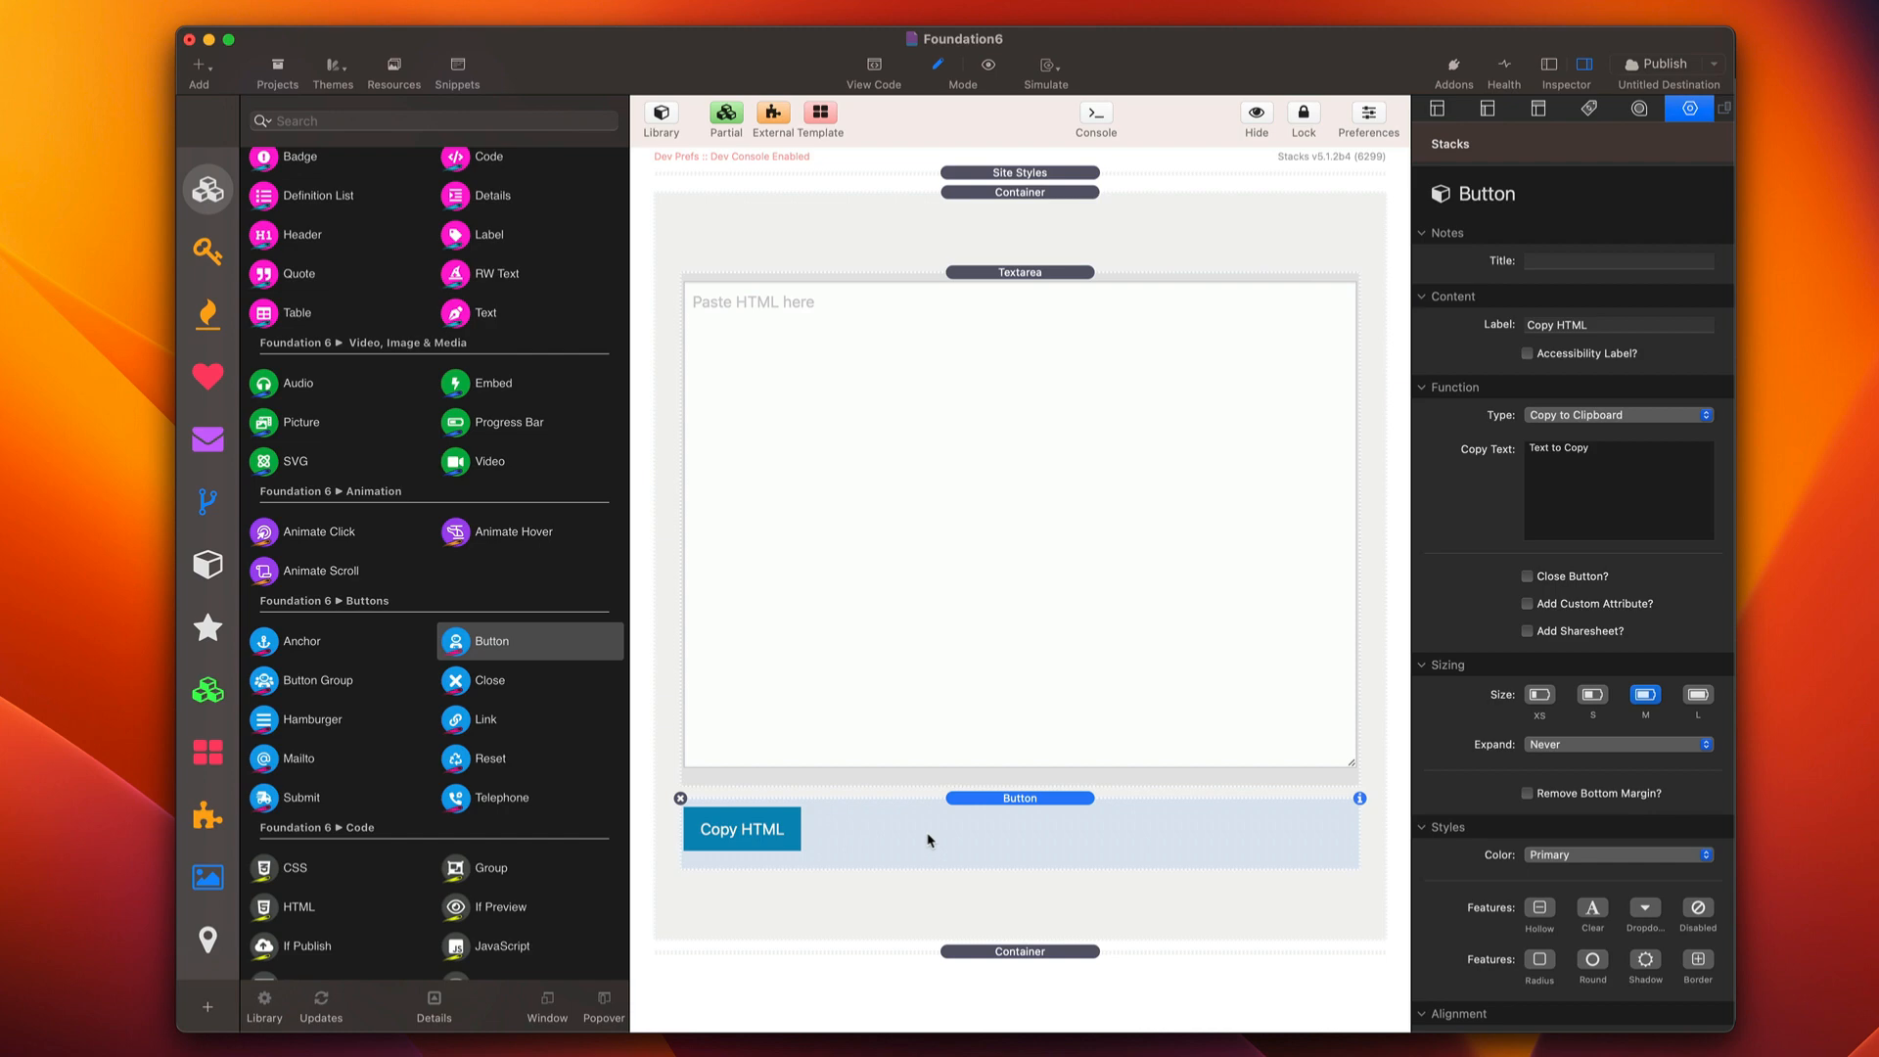
pyautogui.click(1615, 418)
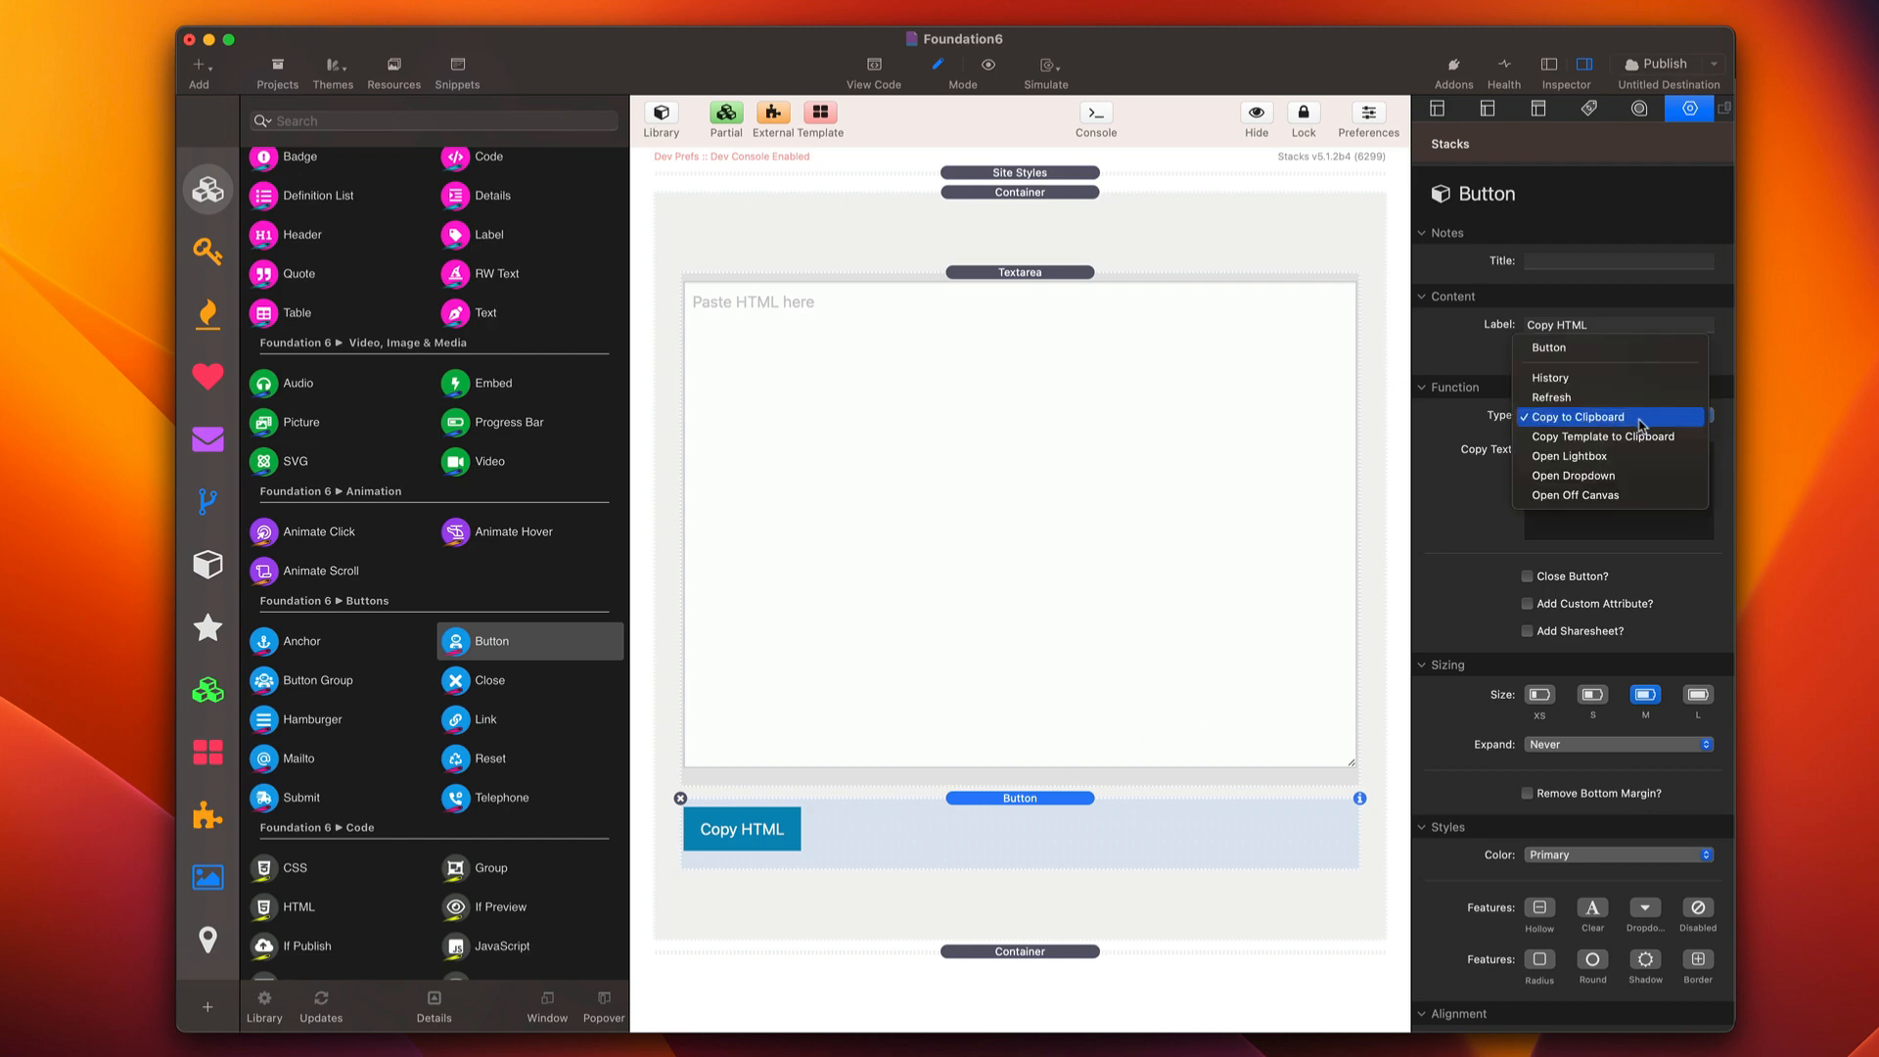
pyautogui.click(1635, 420)
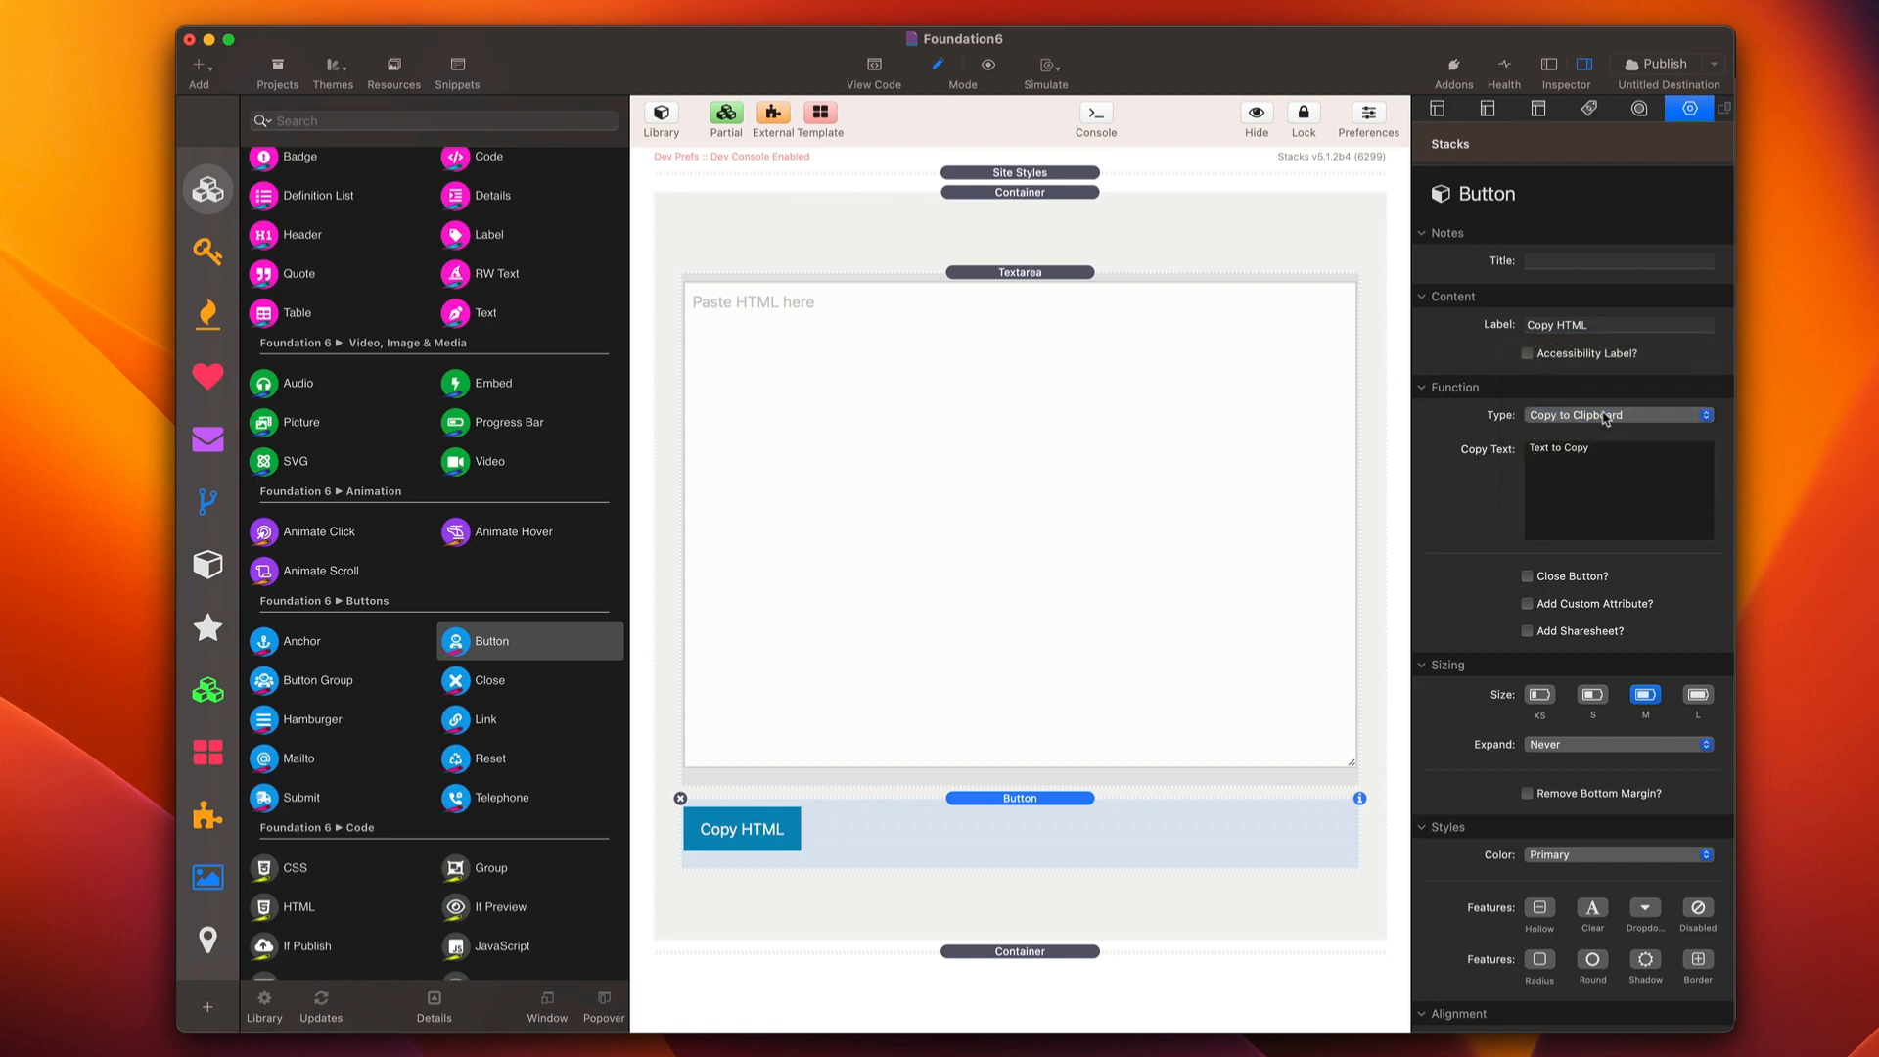
pyautogui.moveTo(1529, 448); pyautogui.dragTo(1610, 463)
pyautogui.click(1660, 524)
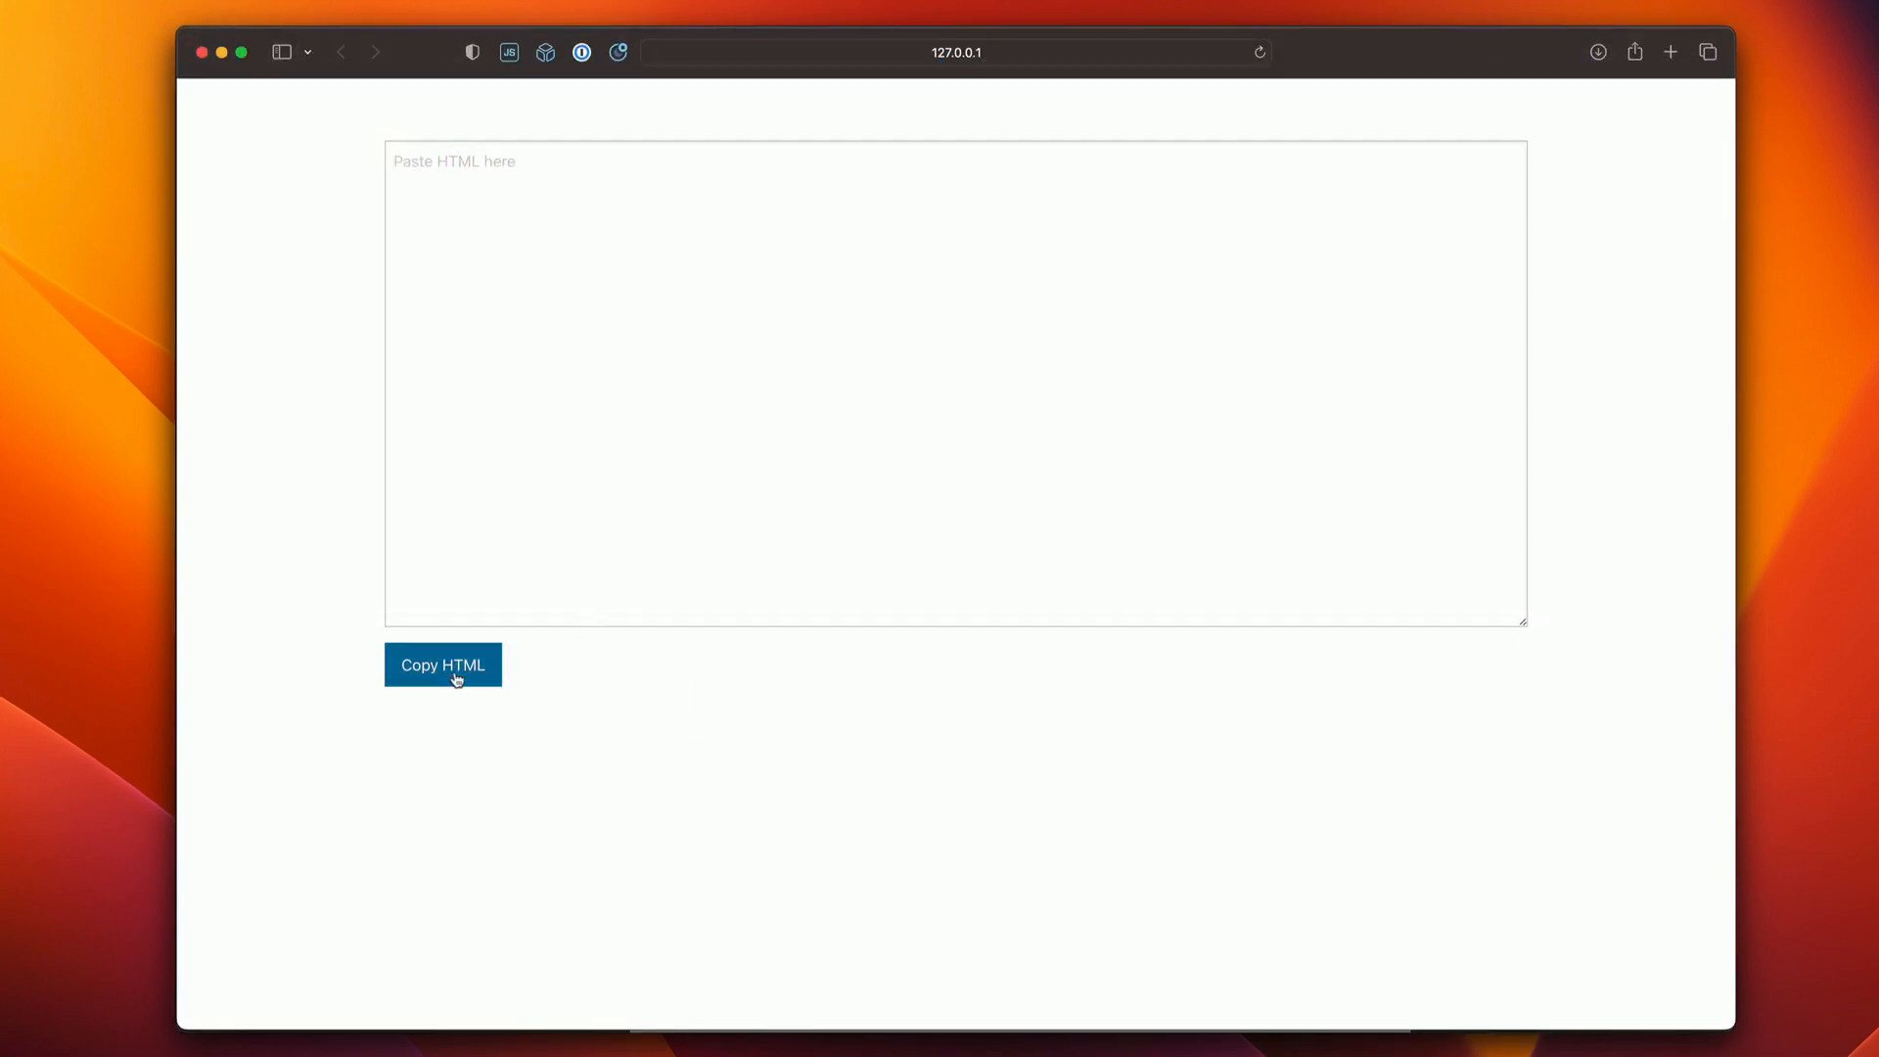
# Step: Test the copy button in the browser preview by pasting the clipboard text into the text area
pyautogui.click(533, 269)
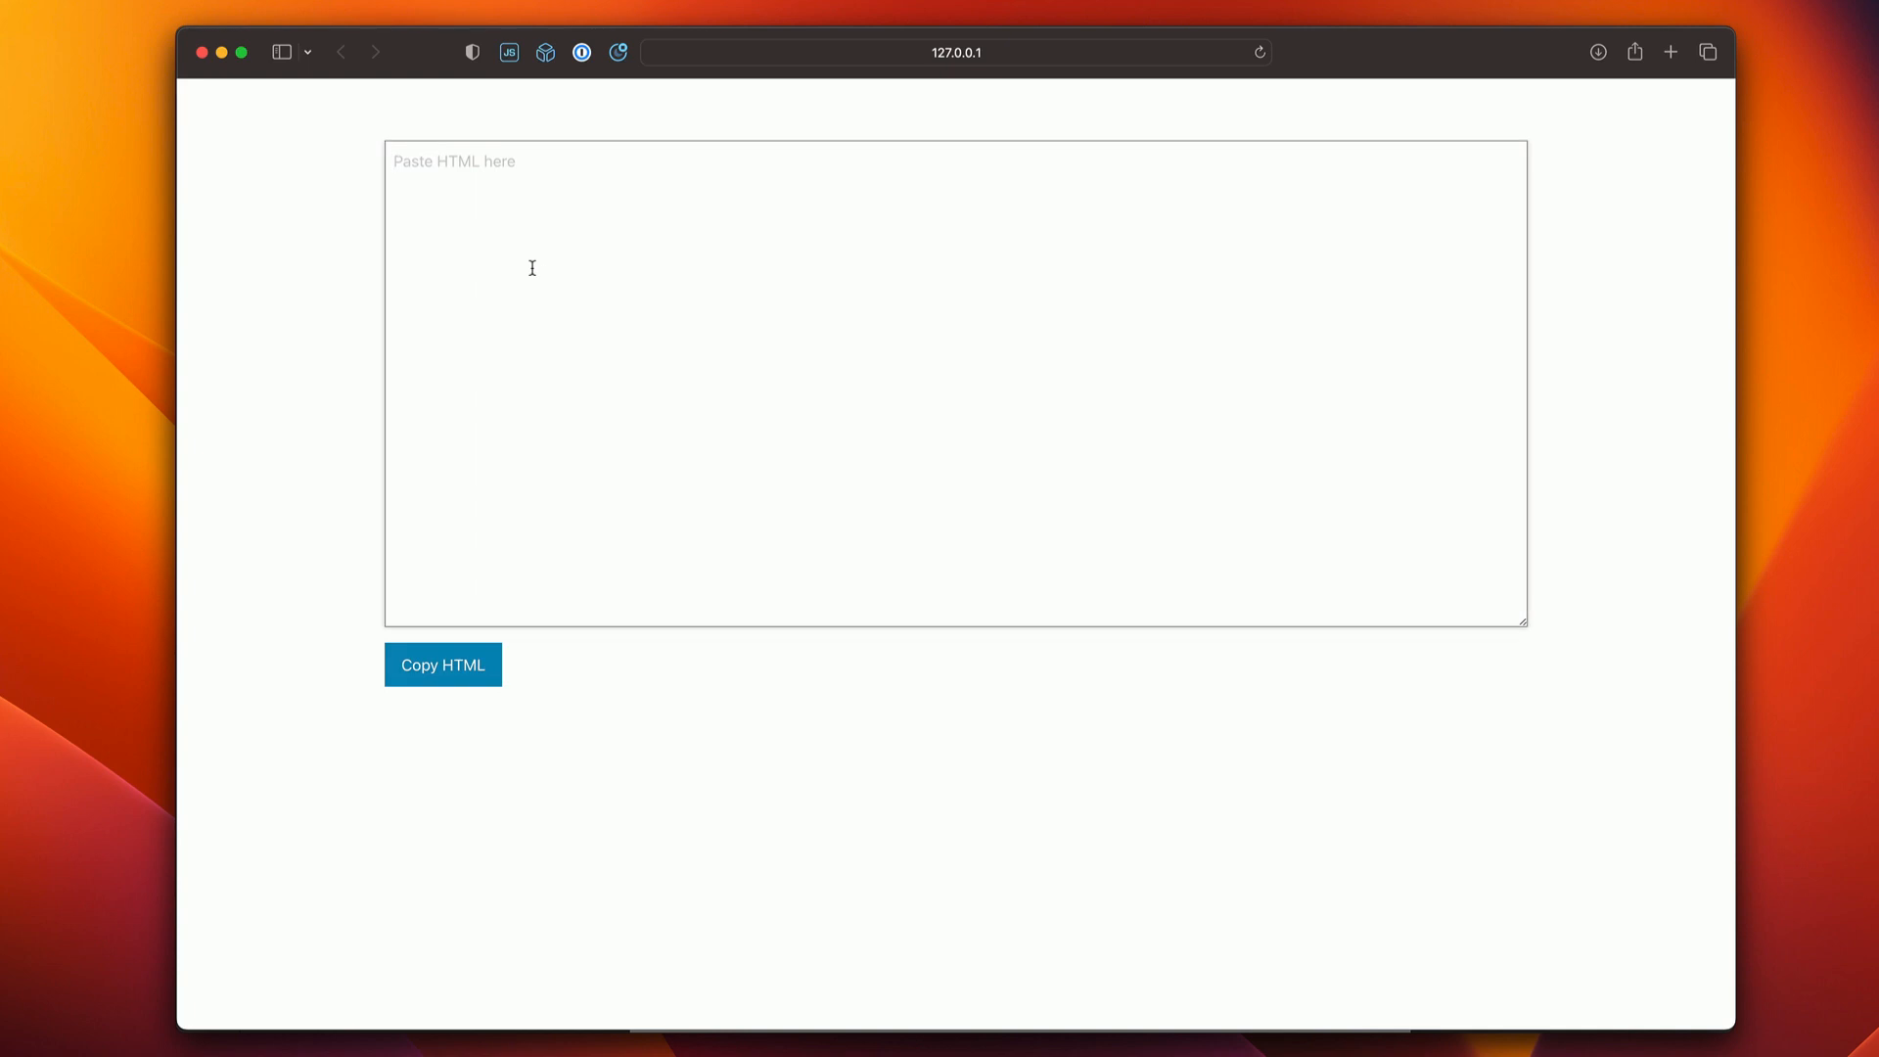
pyautogui.press('super+v')
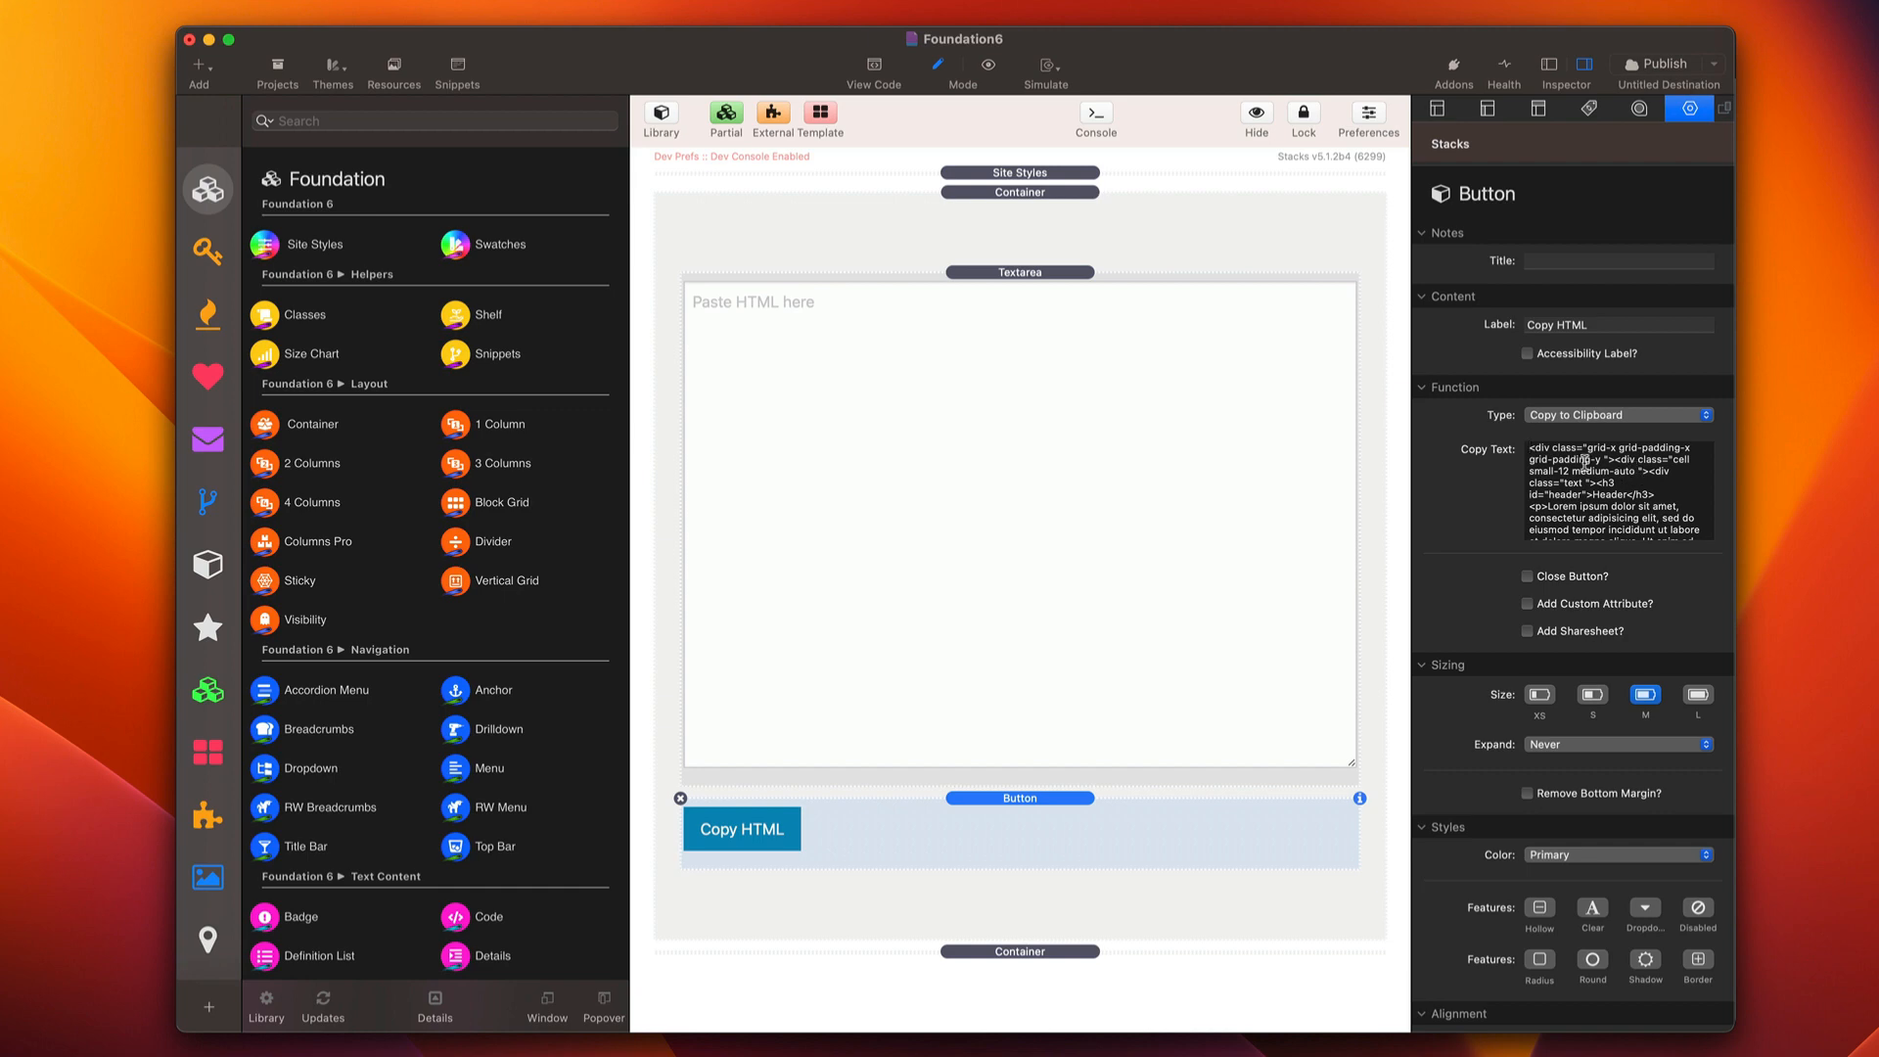
# Step: Review the button's HTML copy text, reload the page in the browser and paste the copied HTML into the text area
pyautogui.scroll(-5, 1585, 462)
pyautogui.scroll(8, 1585, 462)
pyautogui.press('super+Tab')
pyautogui.press('super+r')
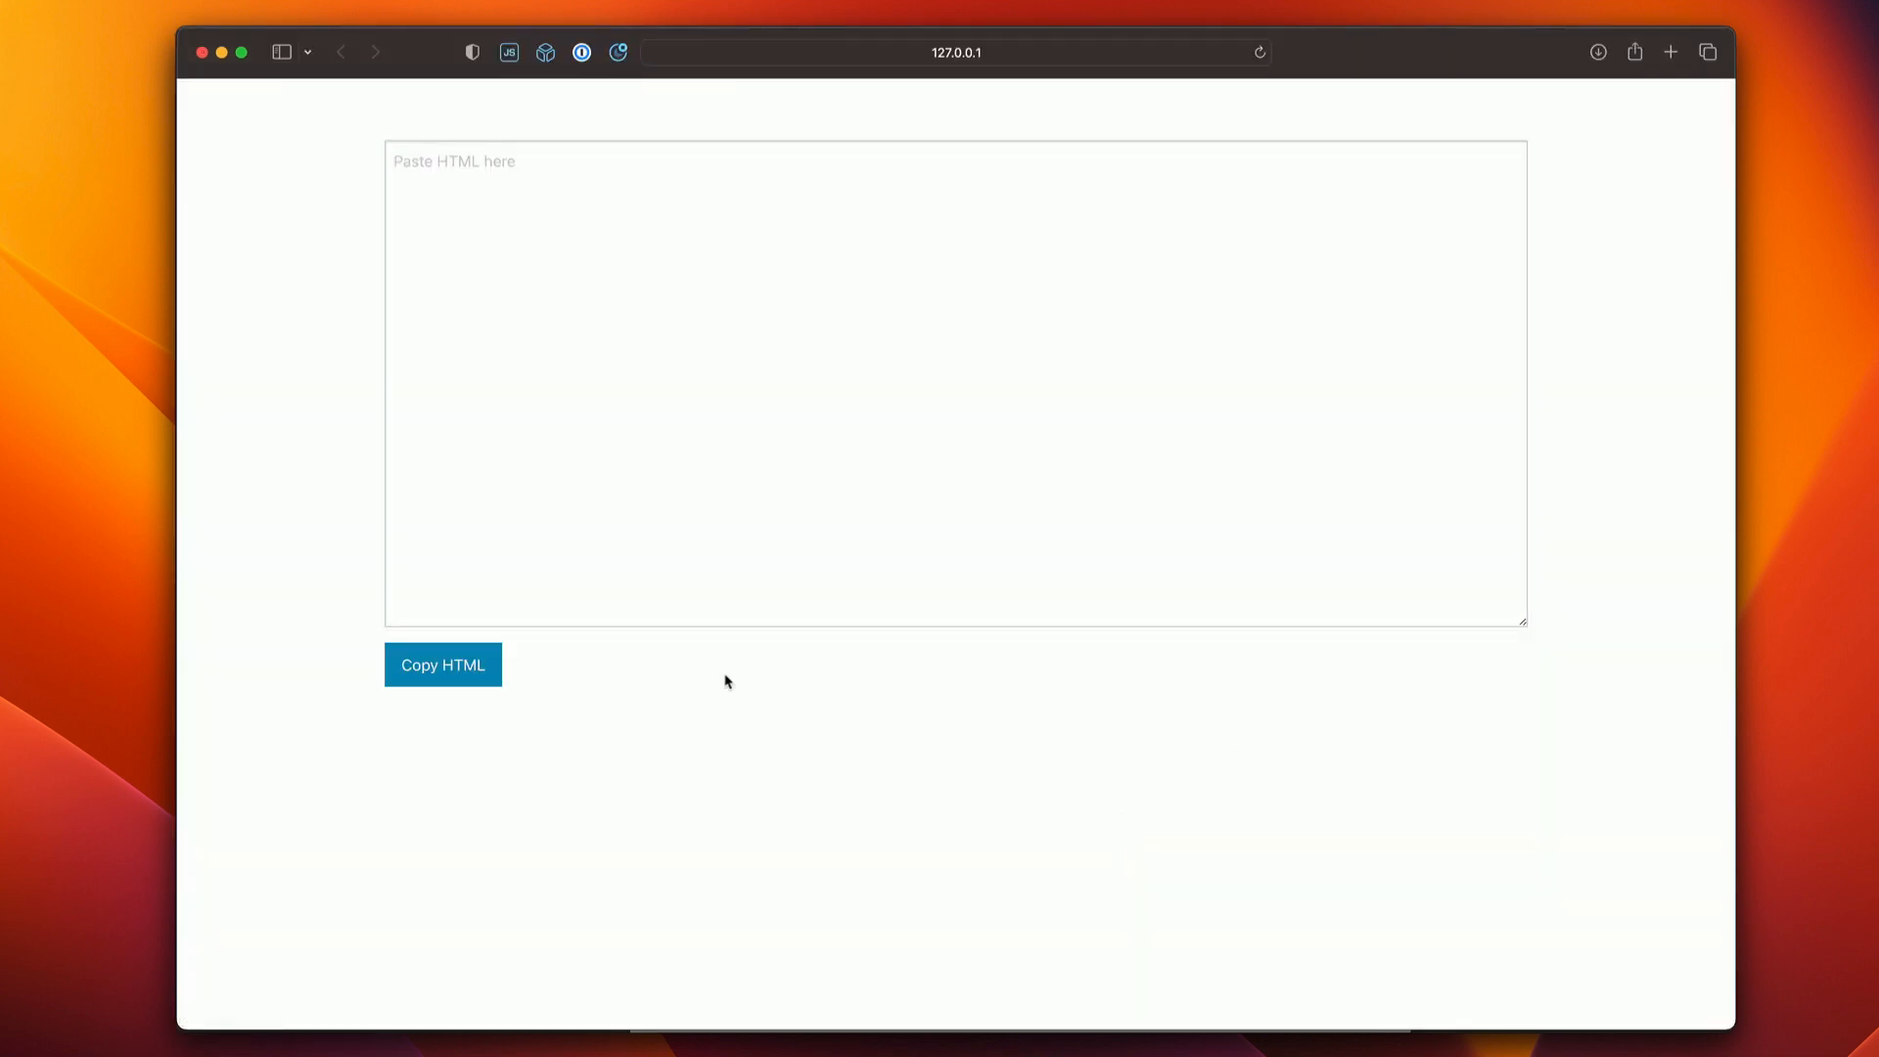
pyautogui.click(512, 356)
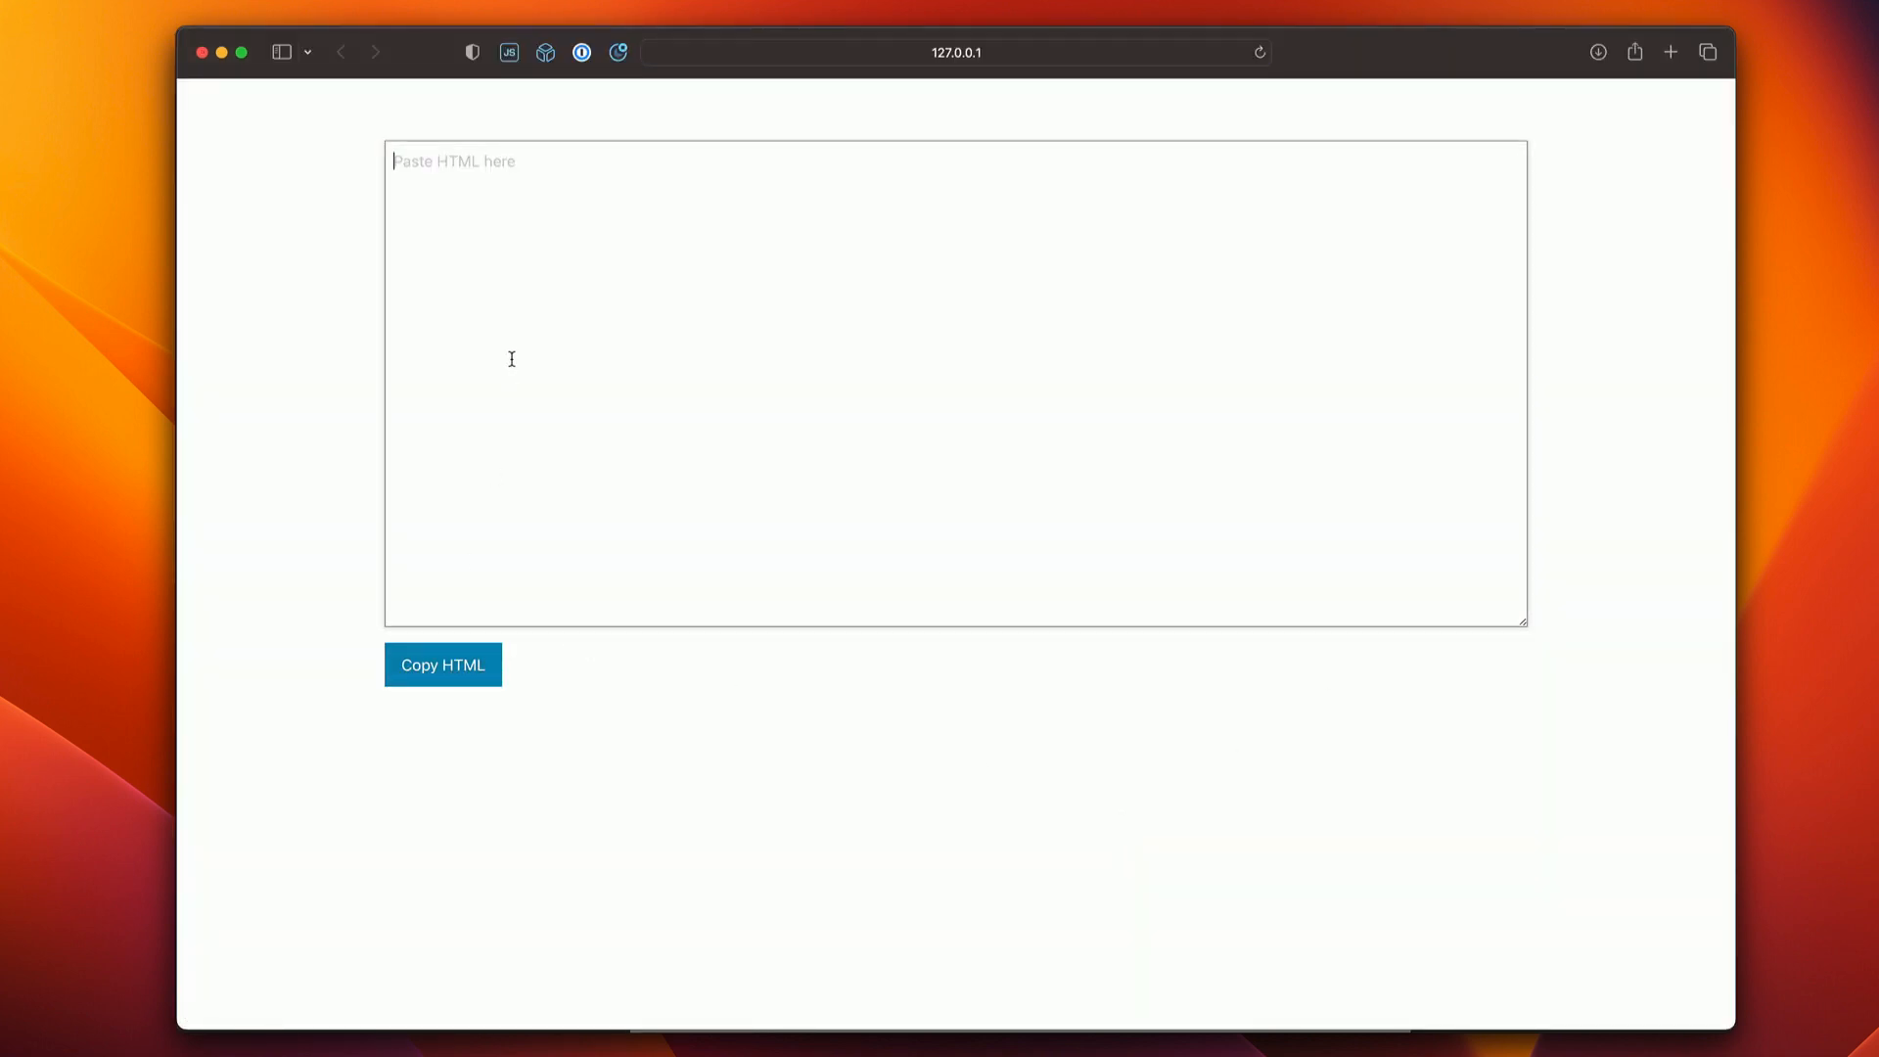
pyautogui.press('super+v')
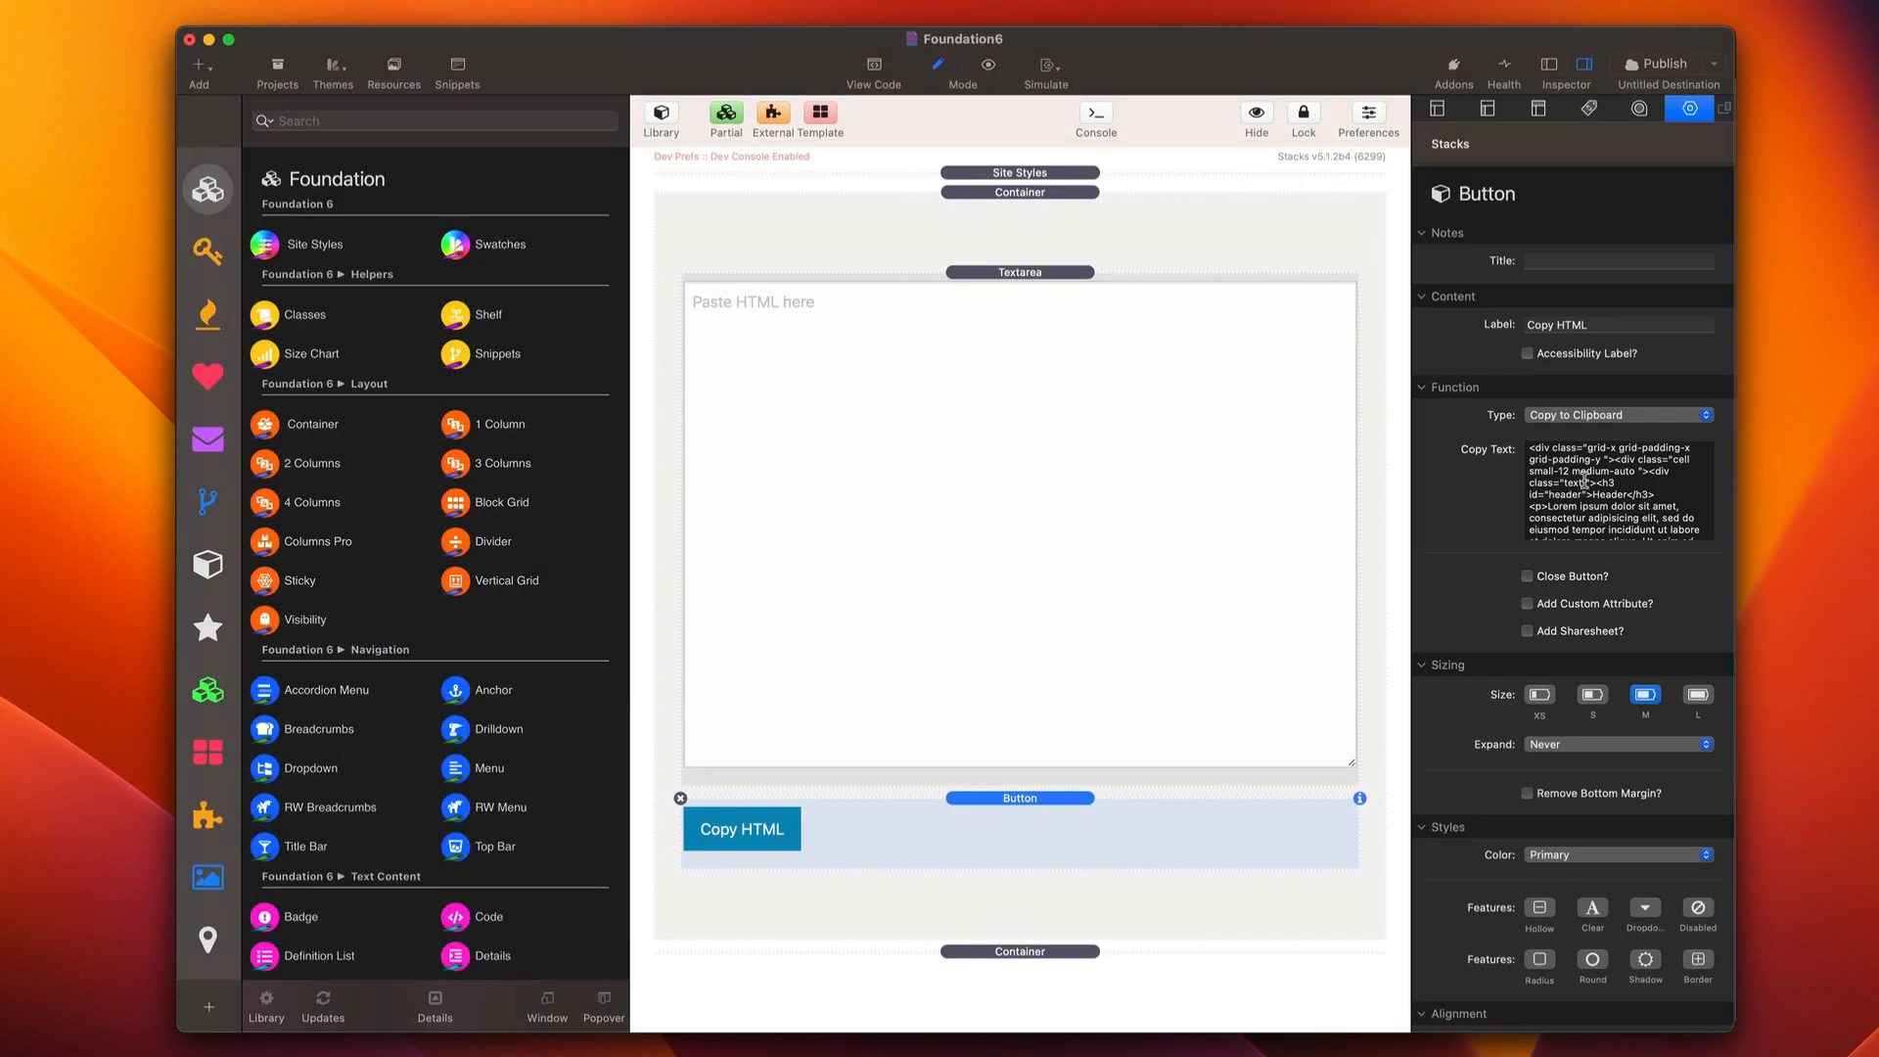
# Step: Set the Copy HTML button's function type to Copy Template to Clipboard and check its container ID
pyautogui.moveTo(1530, 448); pyautogui.dragTo(1636, 530)
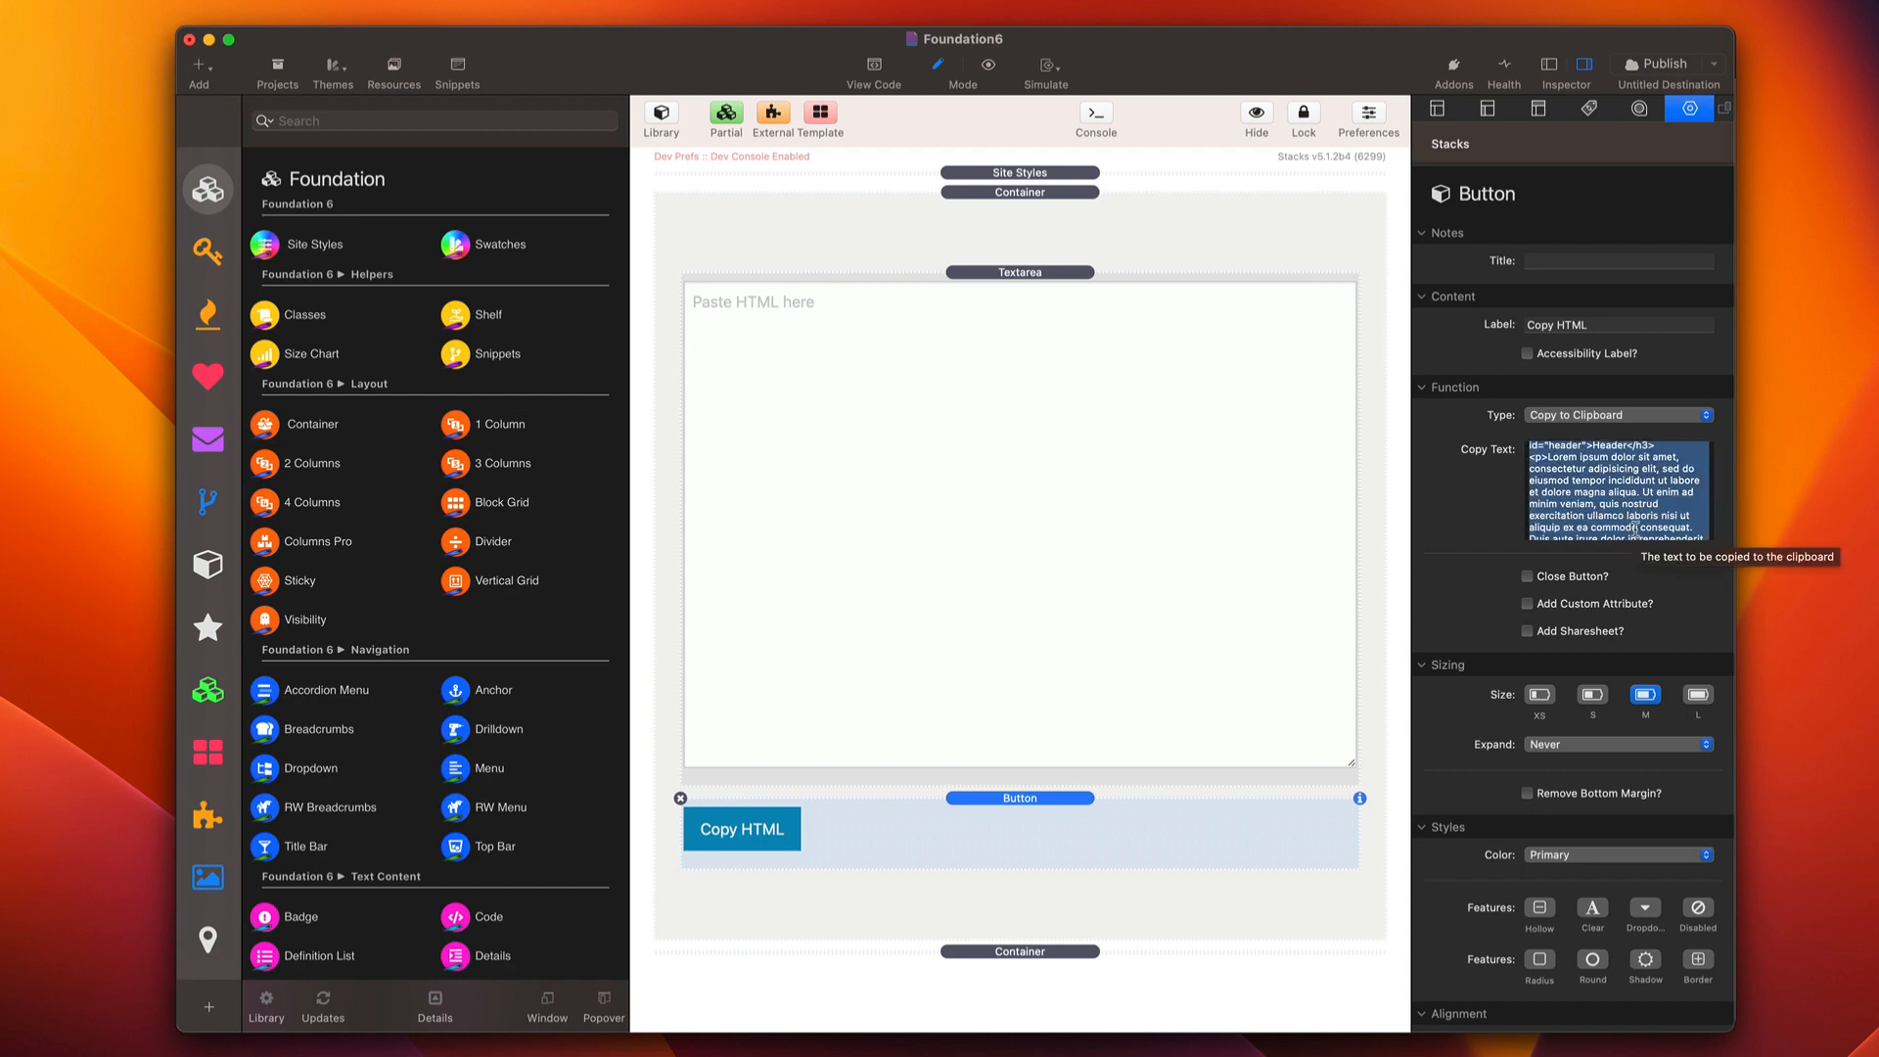
pyautogui.scroll(5, 1636, 530)
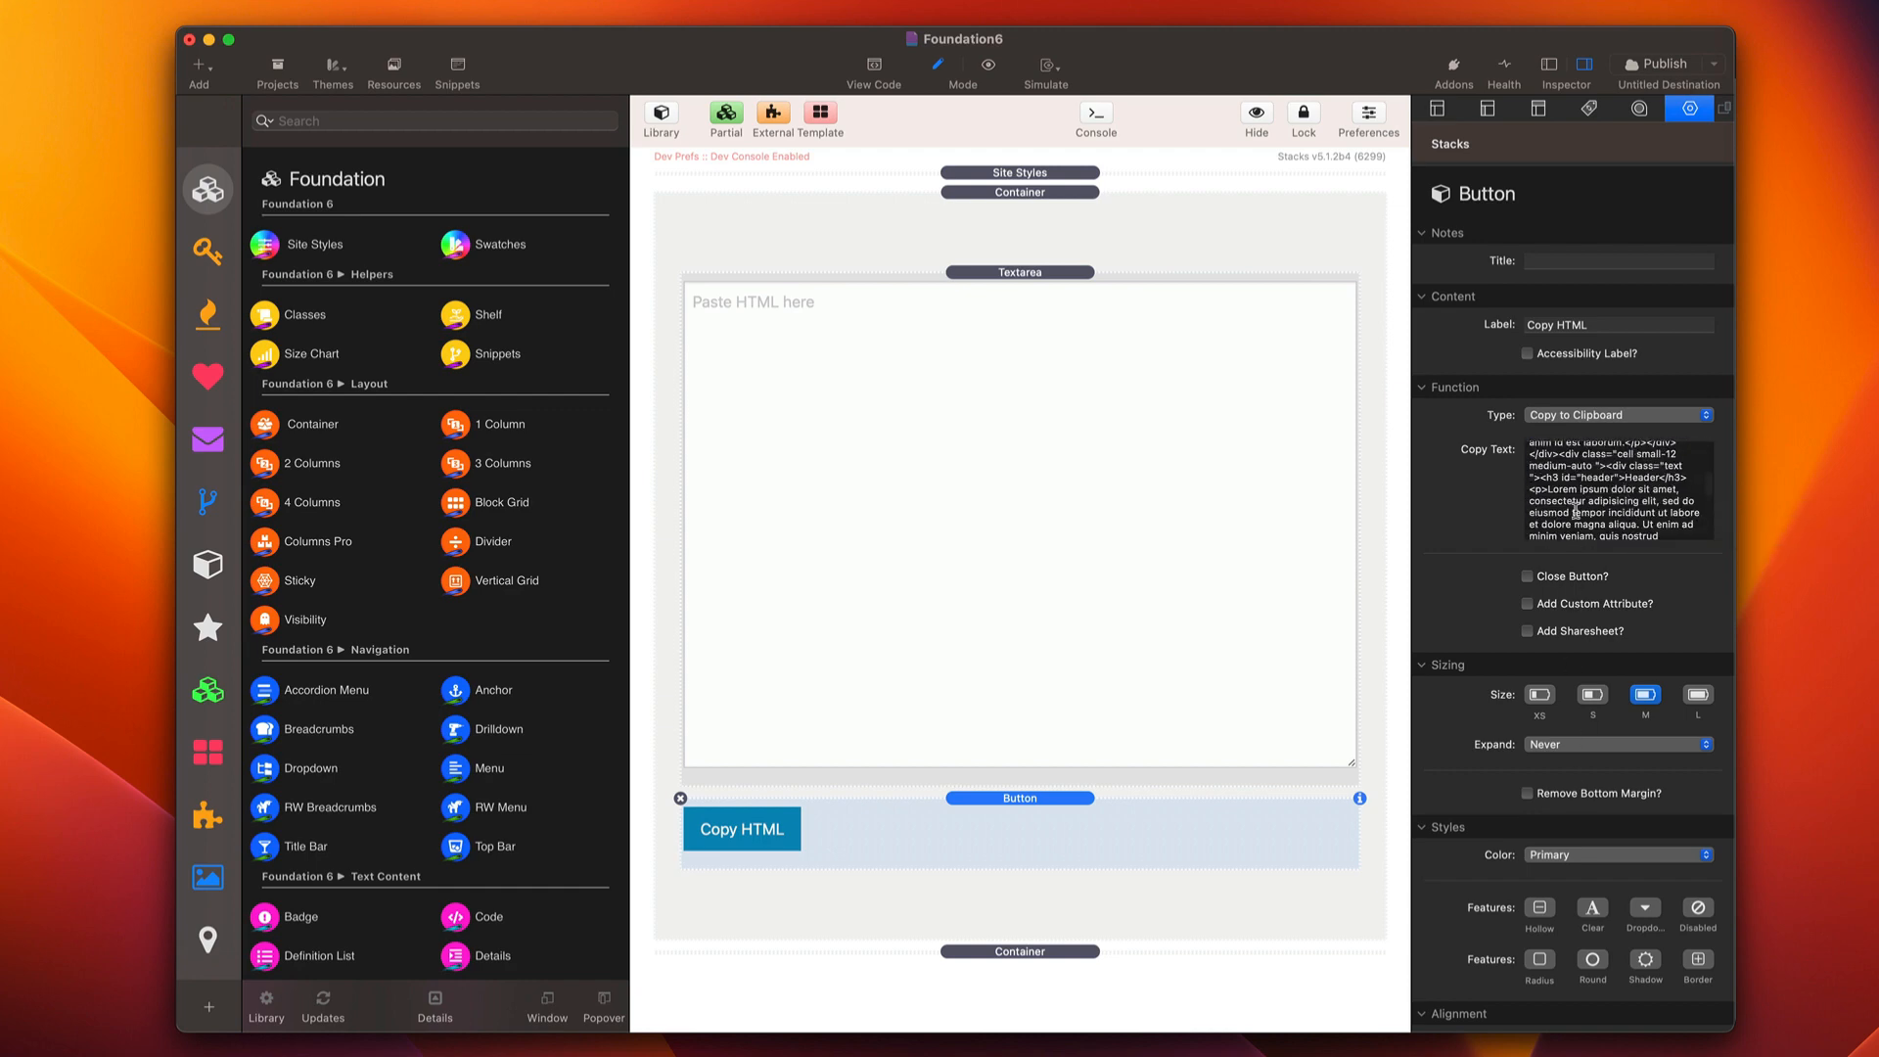
pyautogui.click(1612, 423)
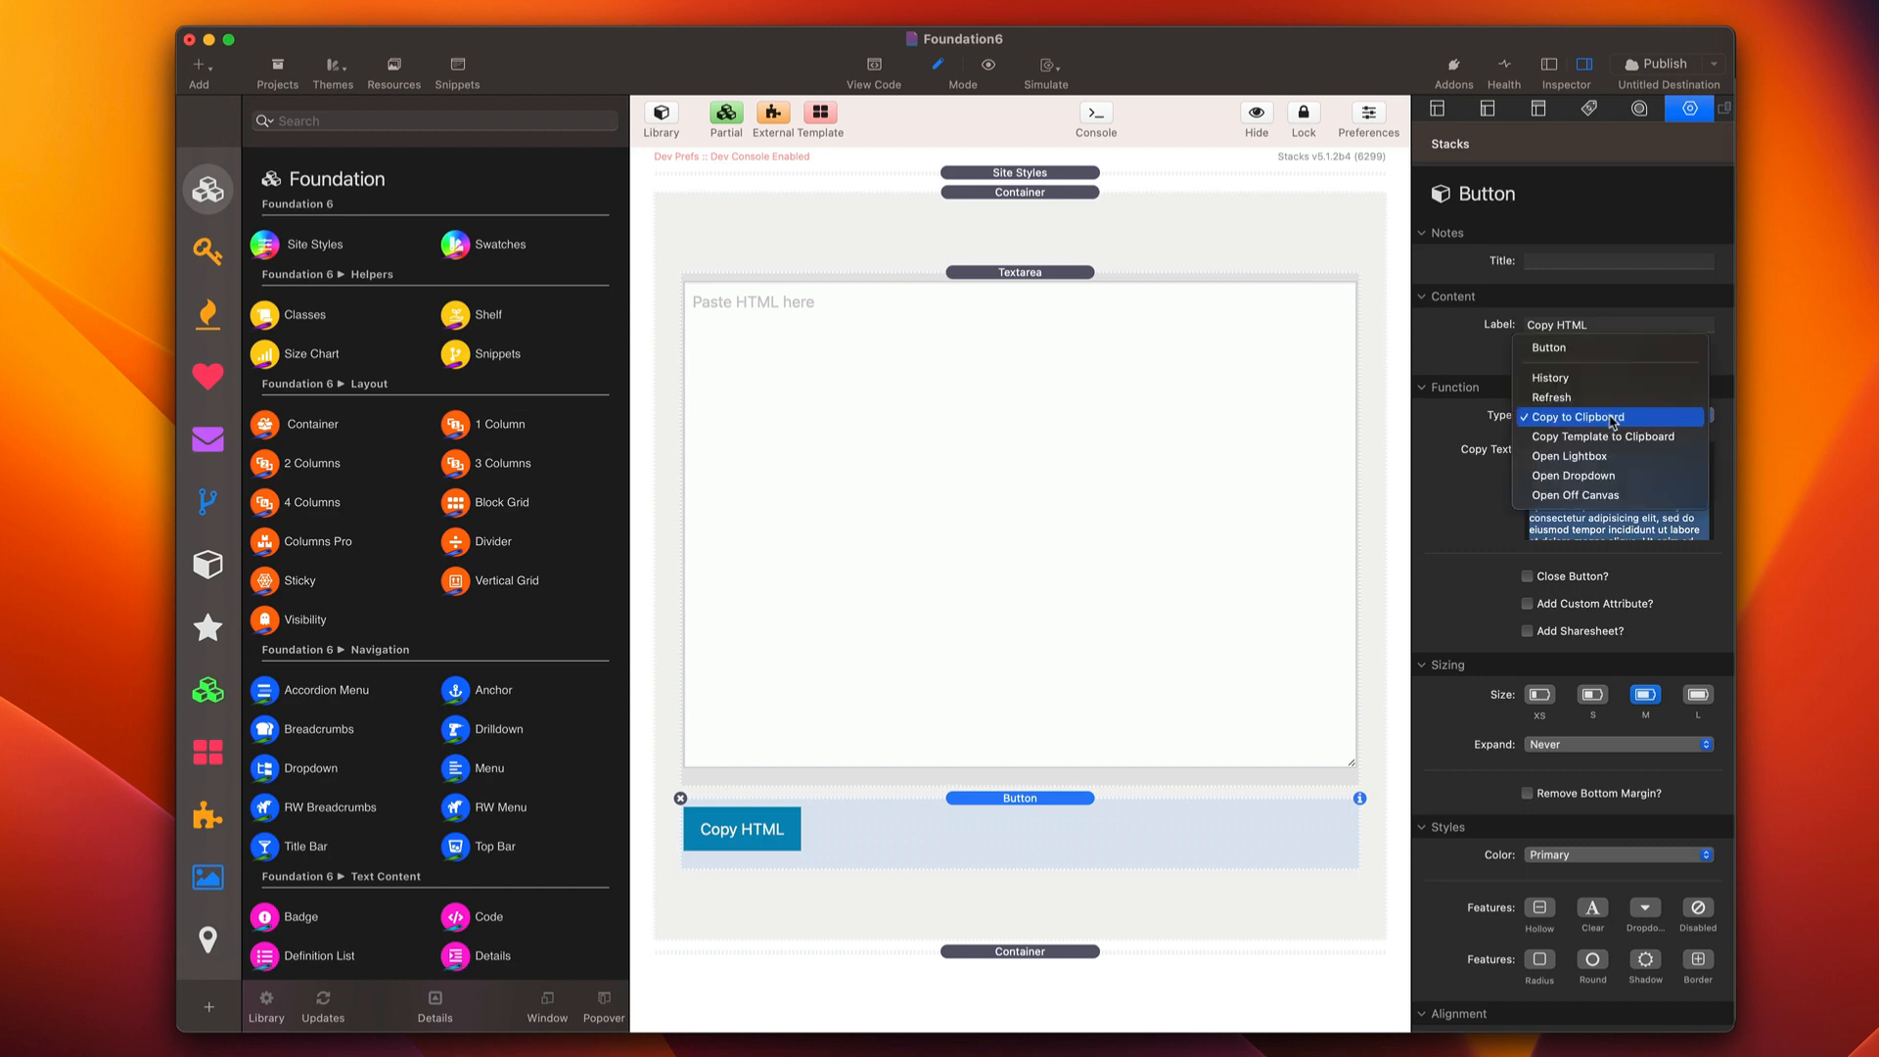
pyautogui.click(1647, 447)
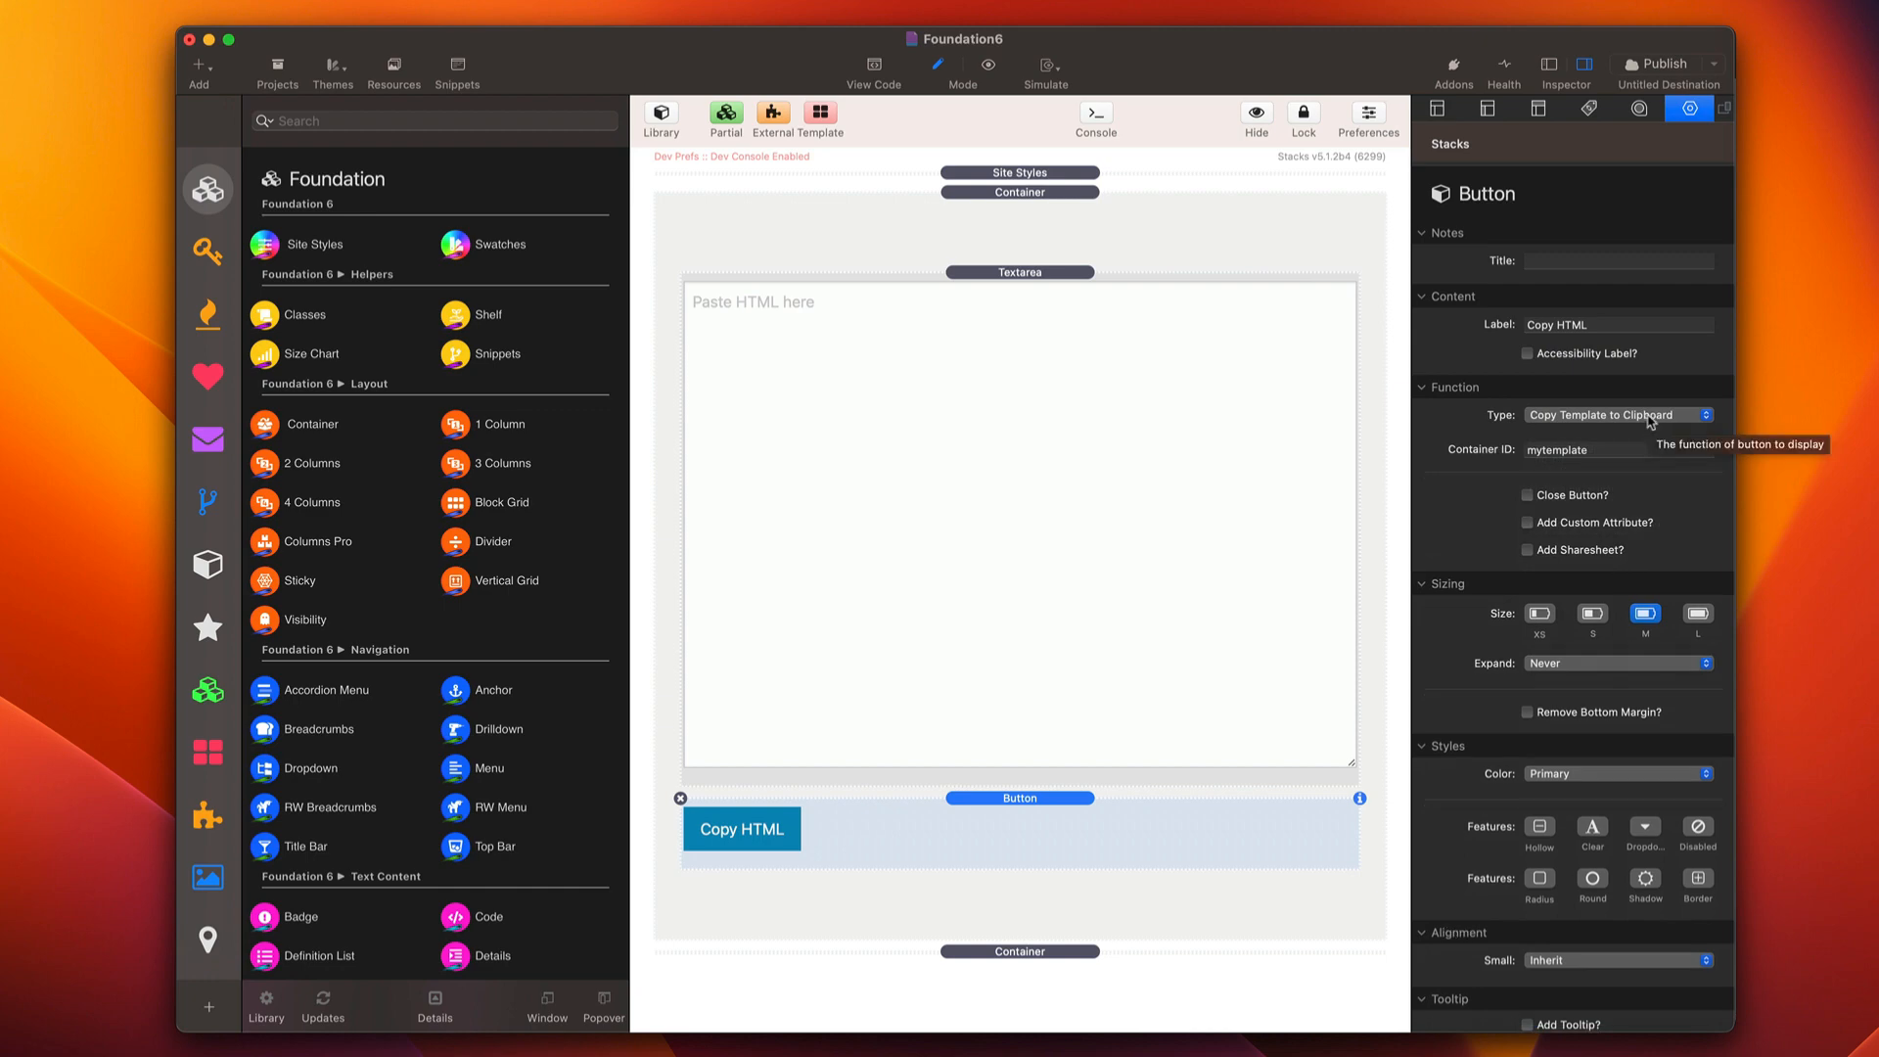
pyautogui.click(1615, 453)
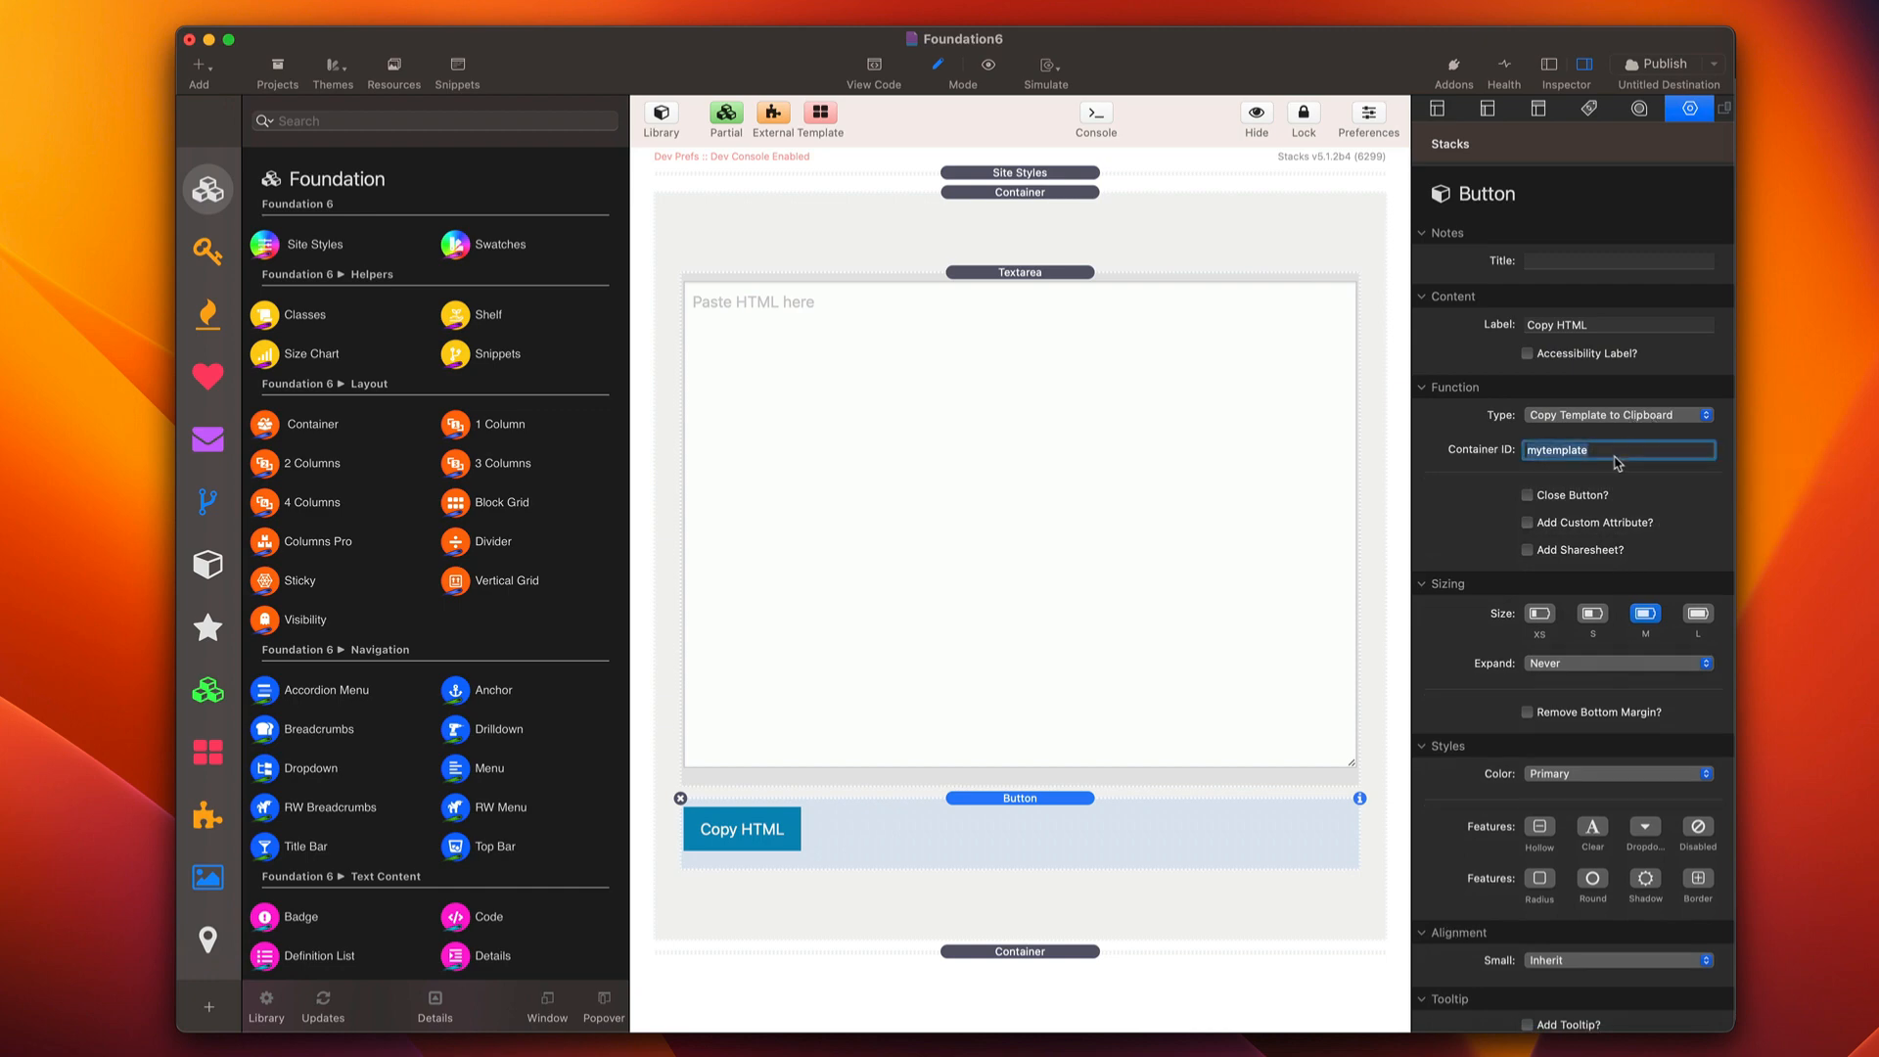
pyautogui.click(1611, 449)
# Step: Examine the HTML tag, sizing and anchor ID settings of the container below the Copy HTML button
pyautogui.click(1021, 952)
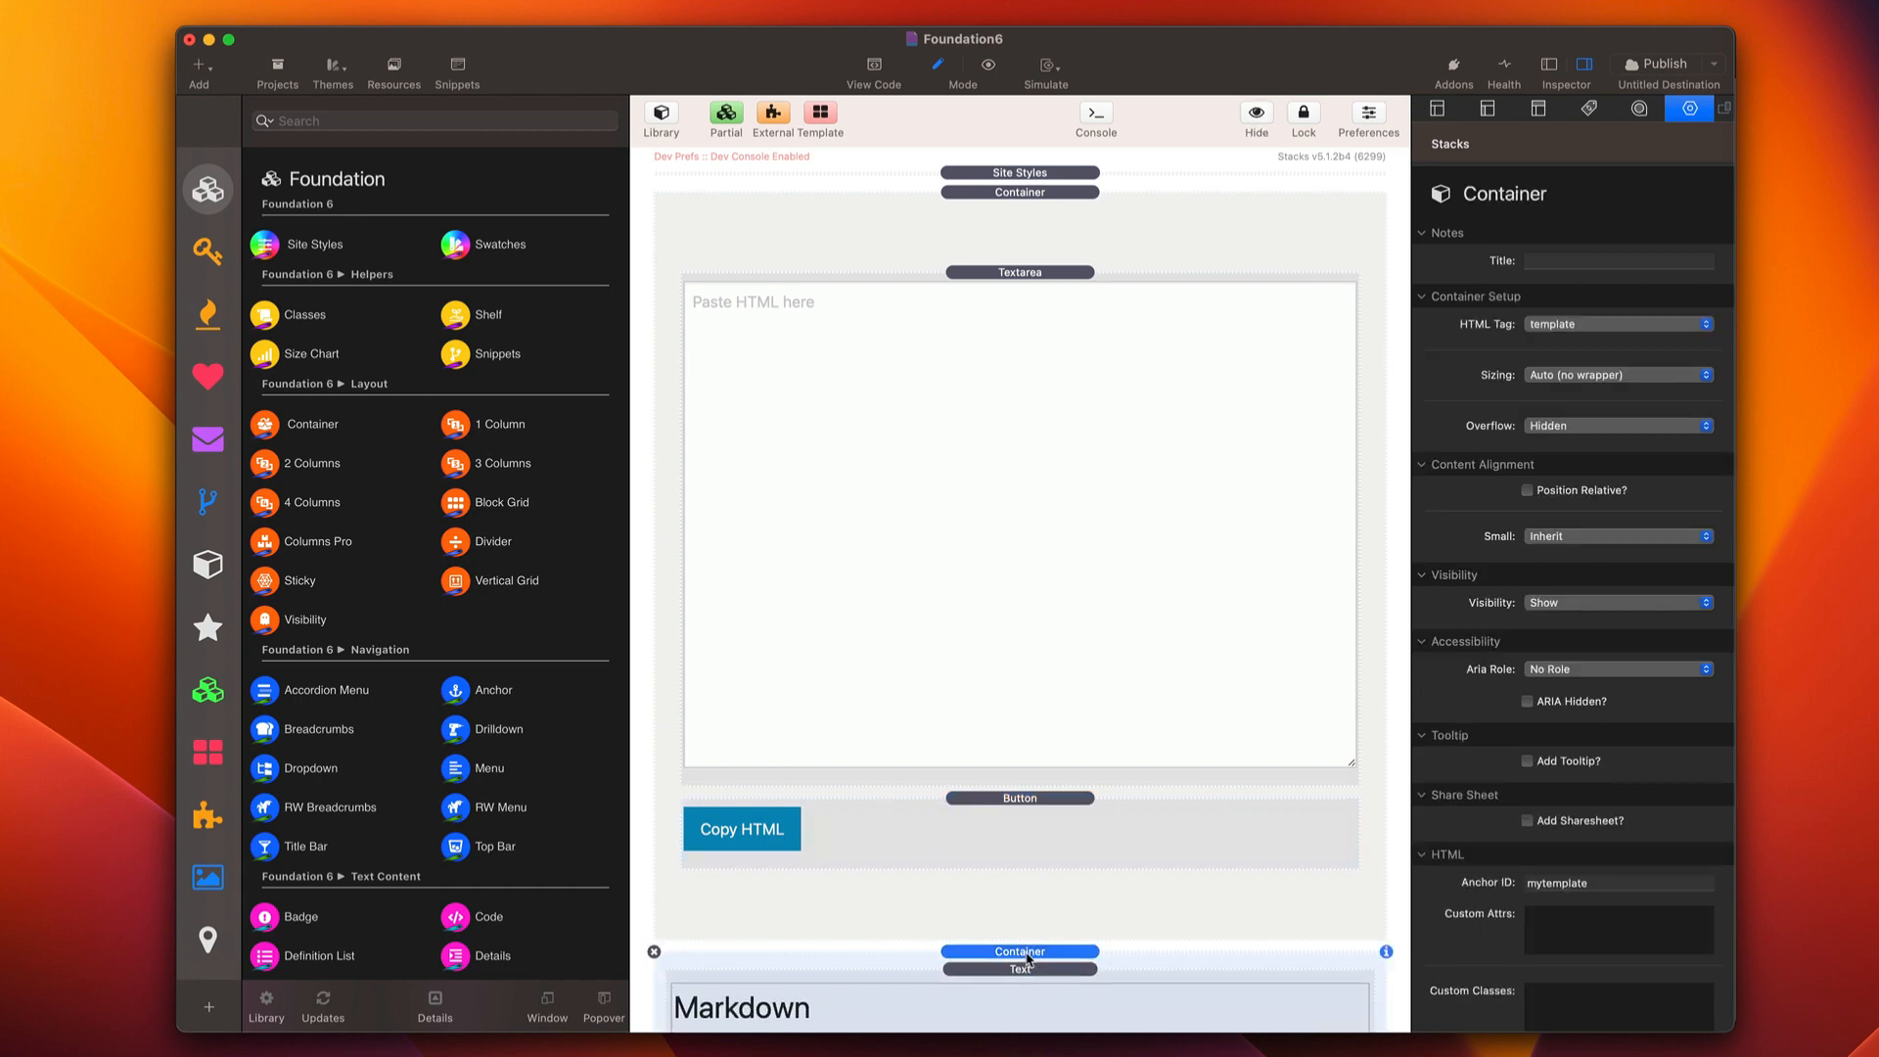
pyautogui.scroll(-3, 1030, 858)
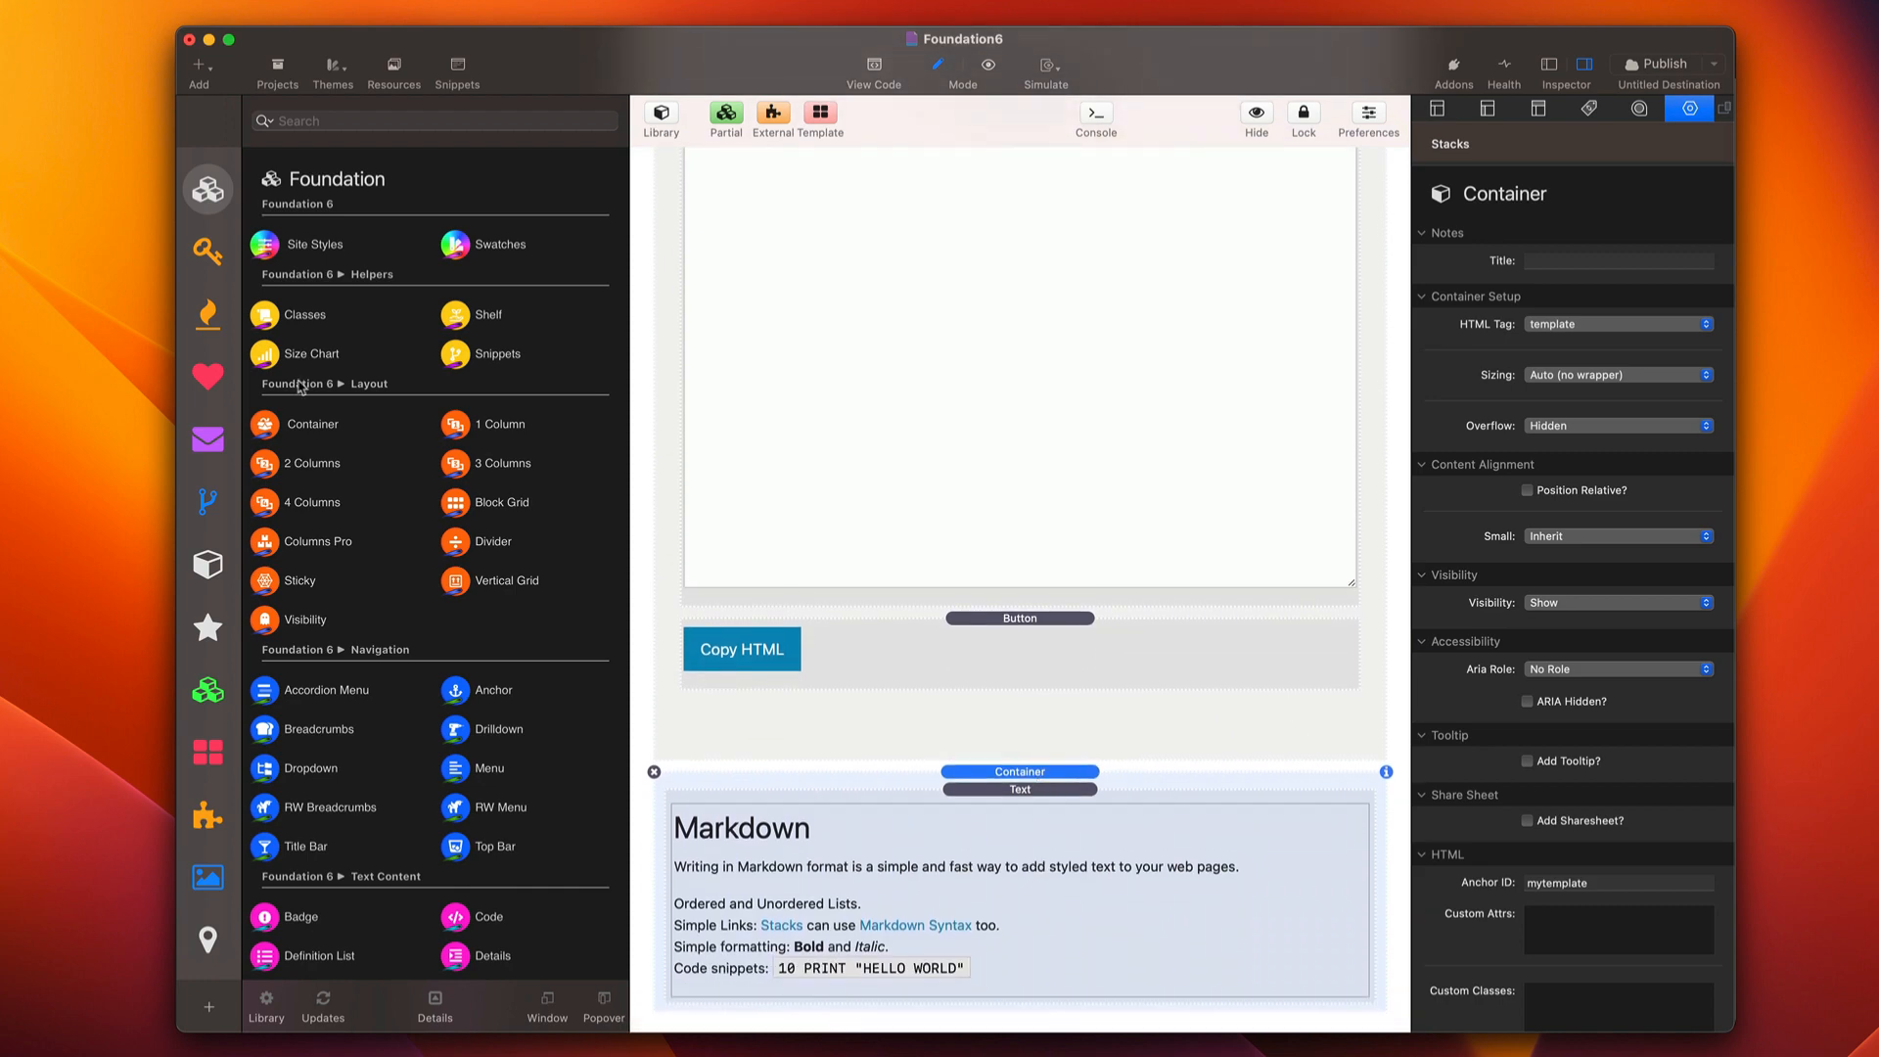
pyautogui.click(274, 433)
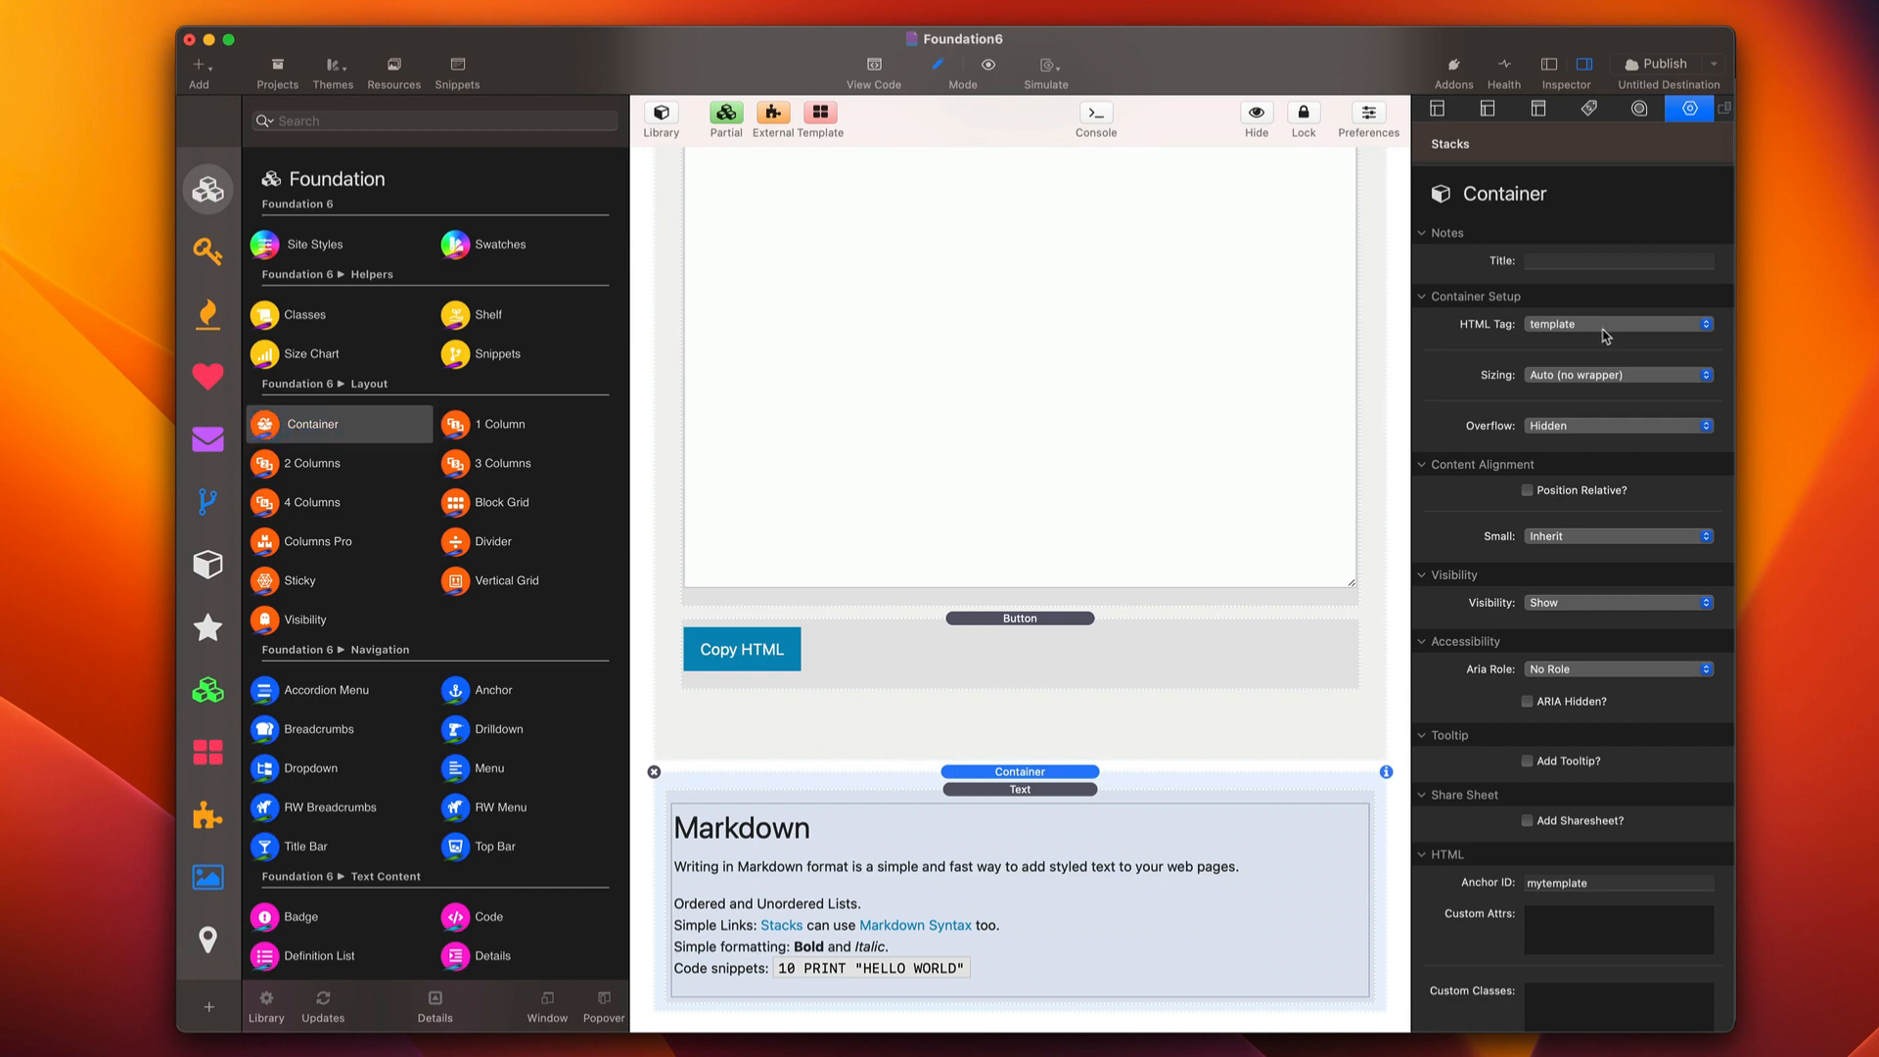
pyautogui.click(1566, 329)
pyautogui.click(1569, 335)
pyautogui.click(1586, 384)
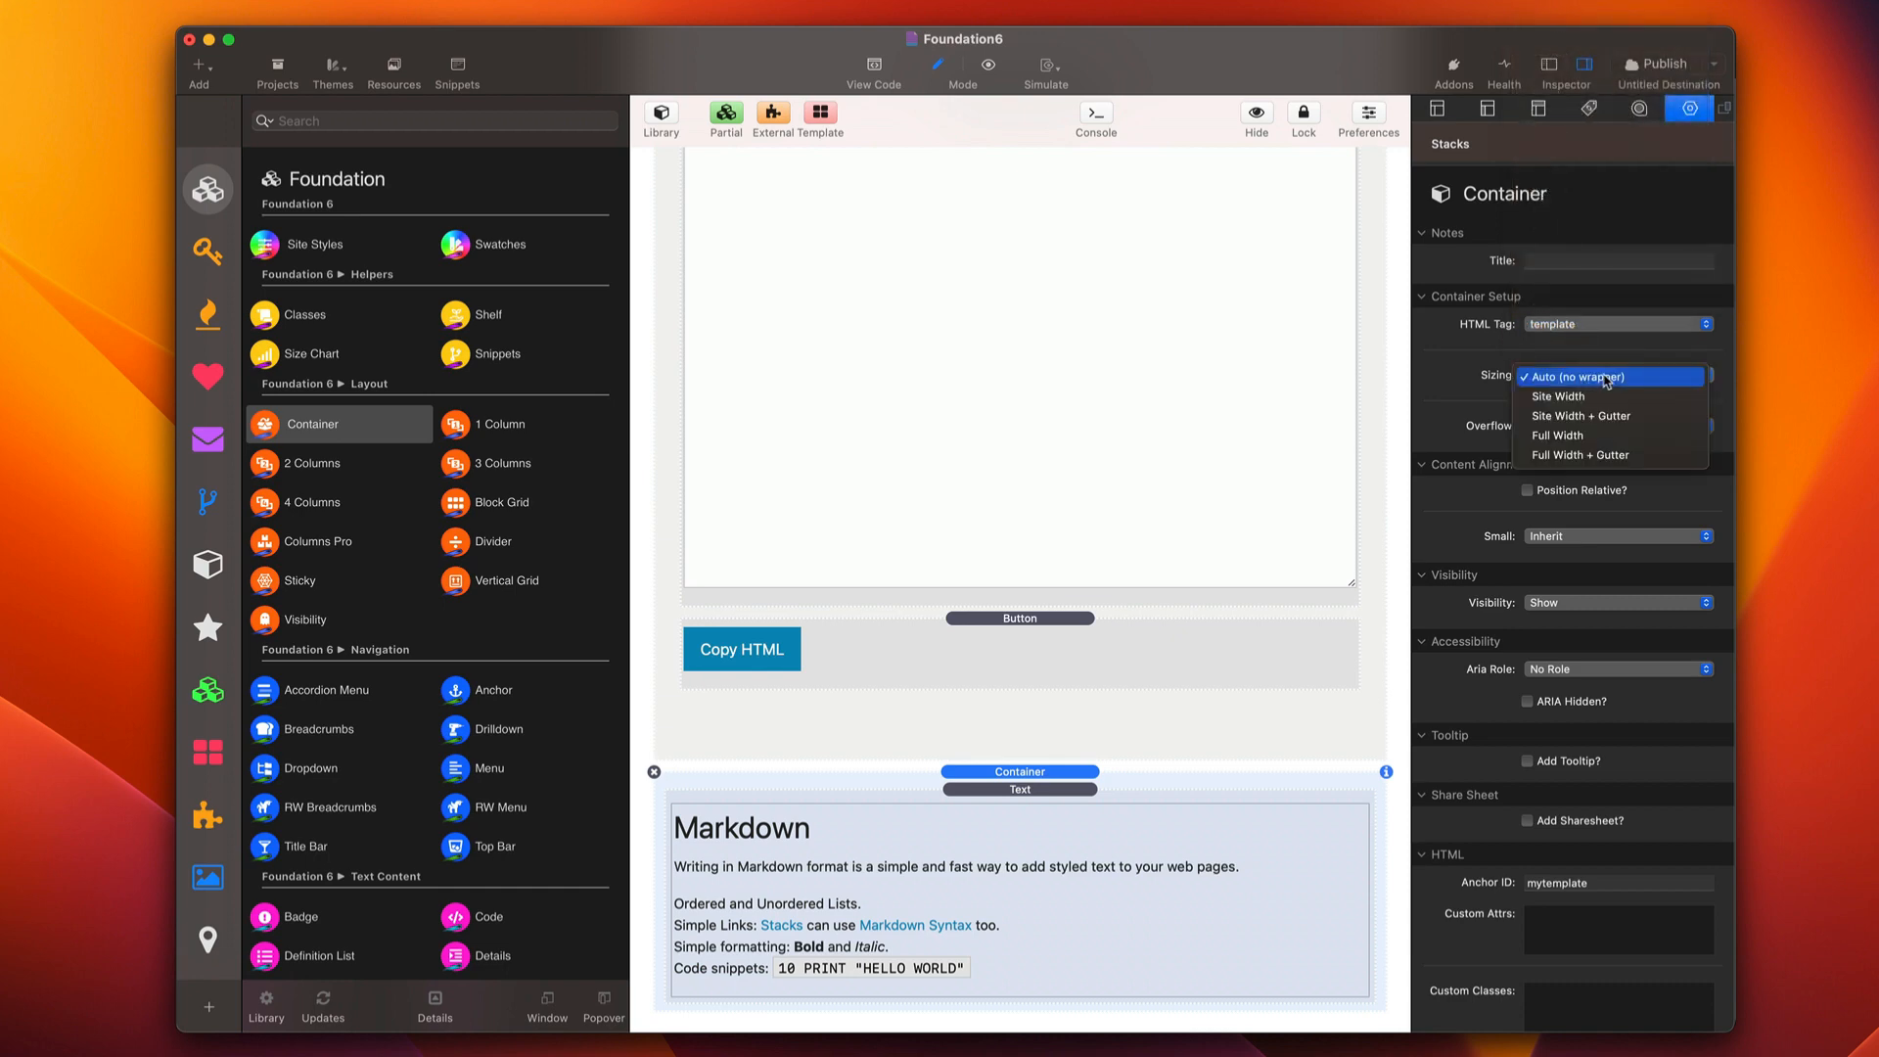
pyautogui.click(1606, 379)
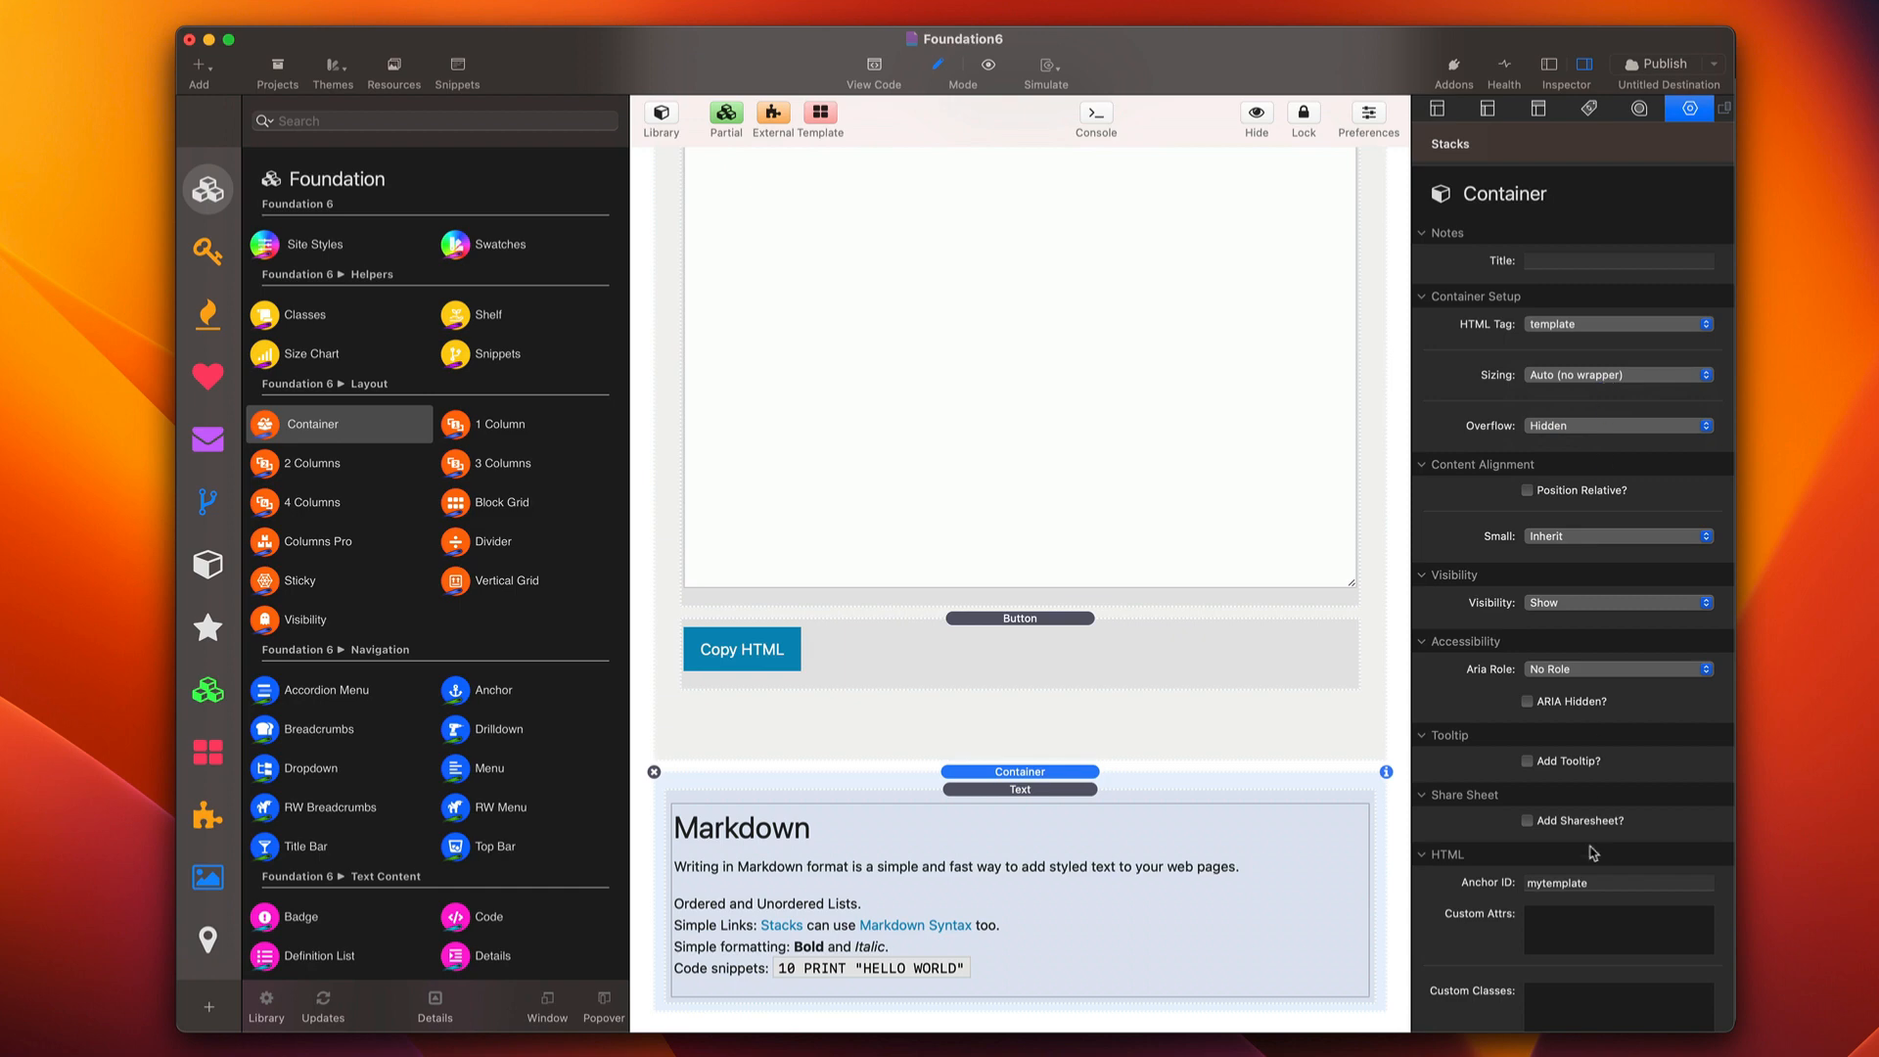
pyautogui.click(1610, 886)
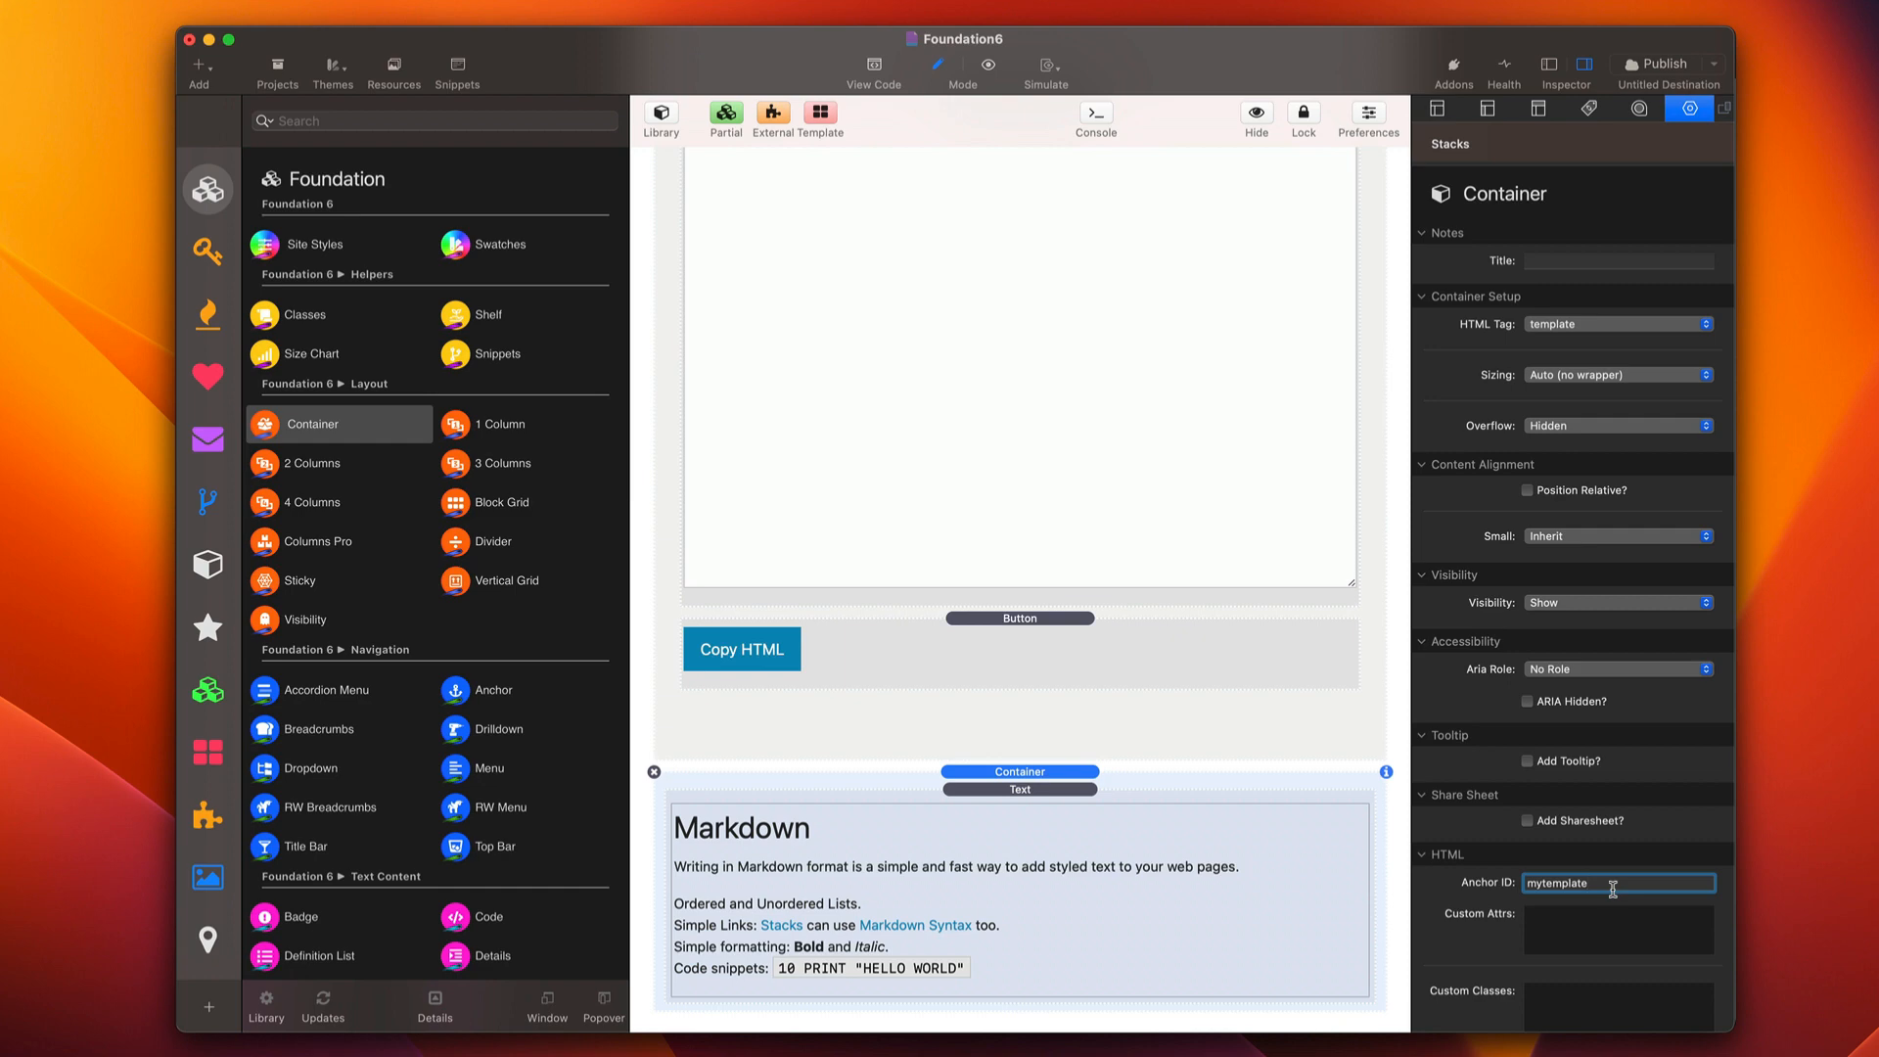
# Step: Compare the Copy HTML button's container ID with the template container's anchor ID, and inspect the Text stack inside it
pyautogui.click(1090, 651)
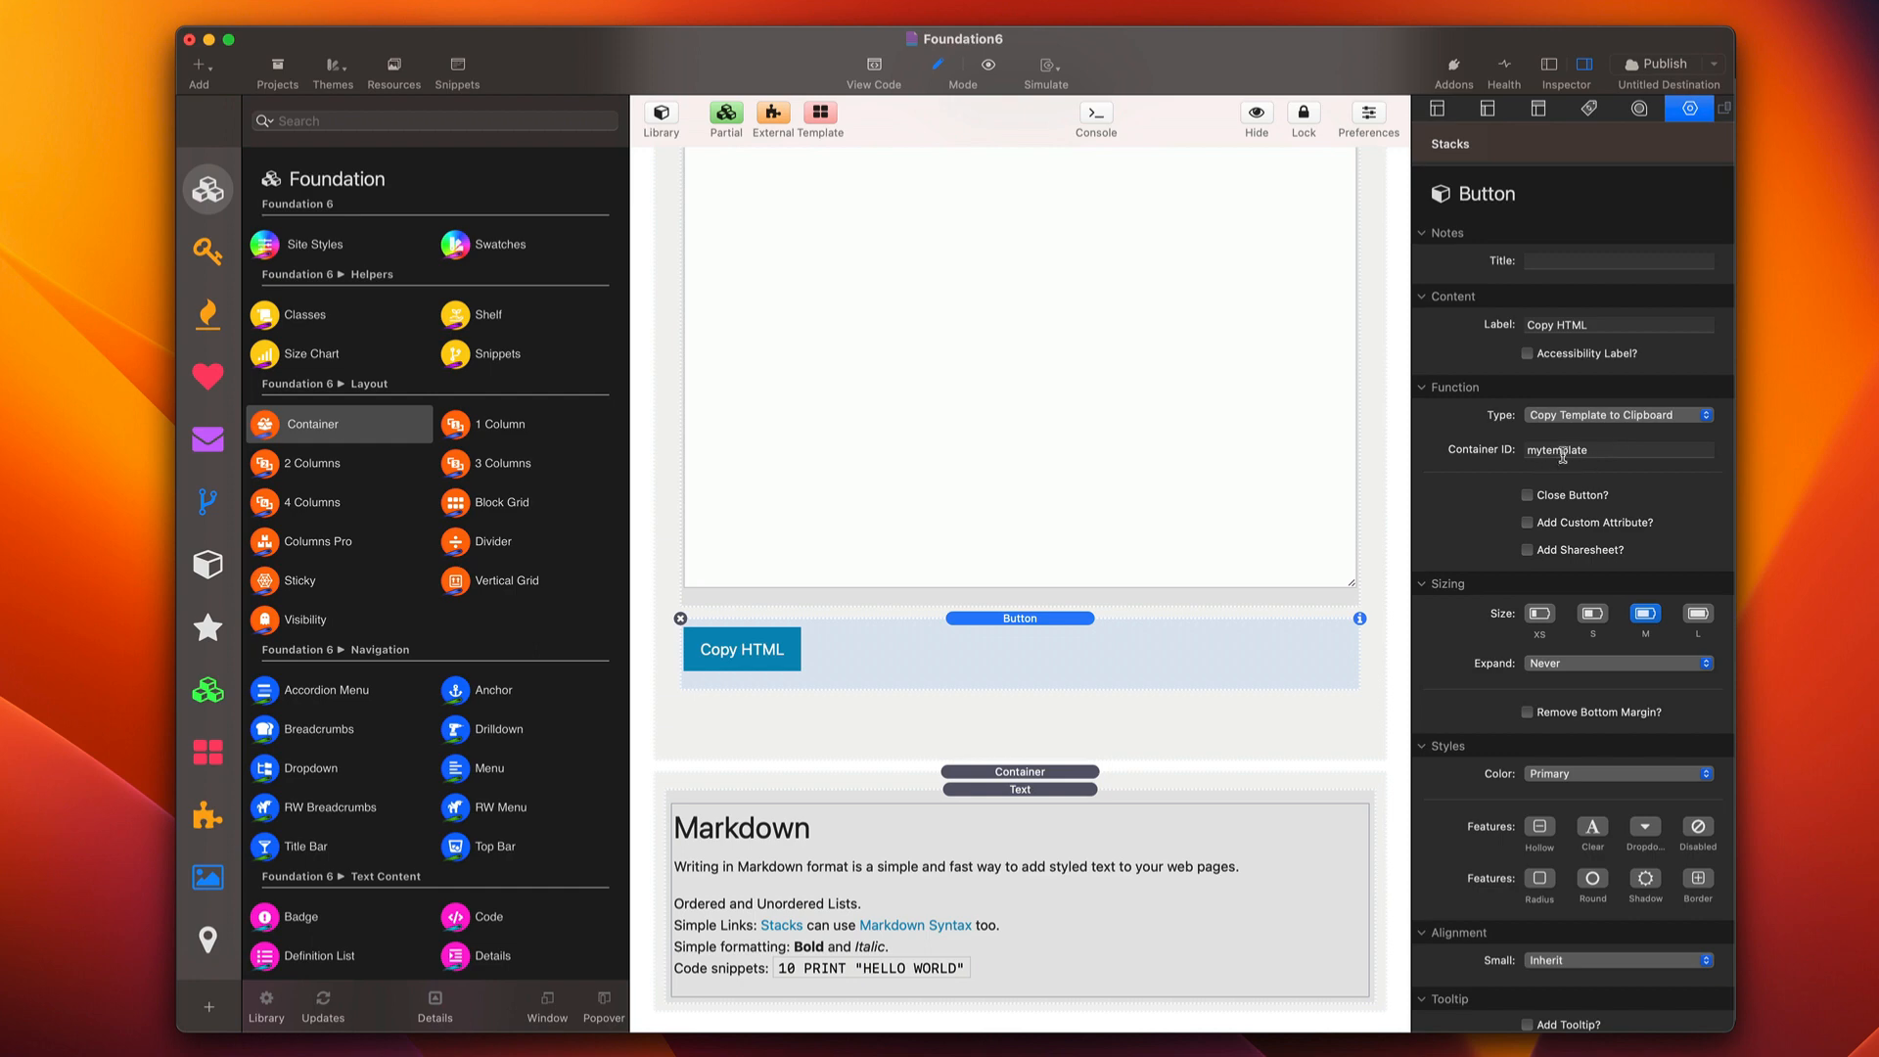
pyautogui.click(1085, 775)
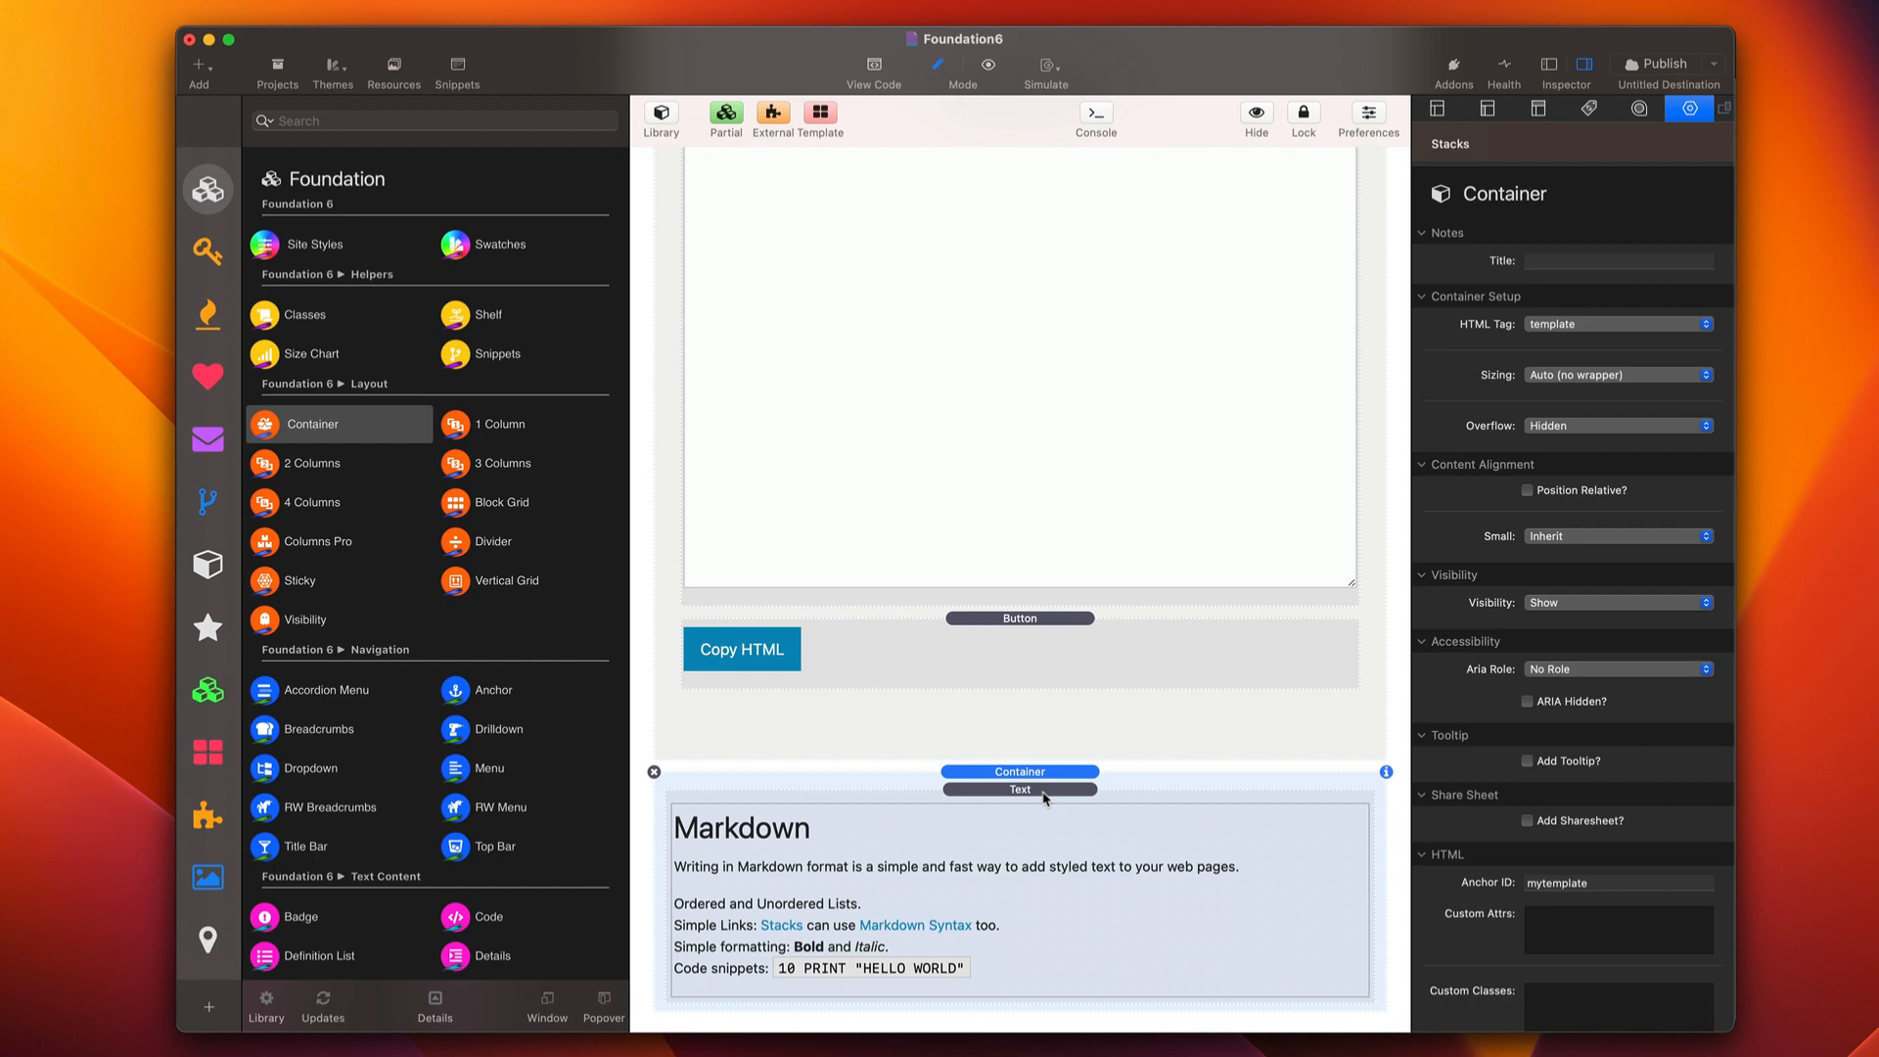
pyautogui.click(1044, 790)
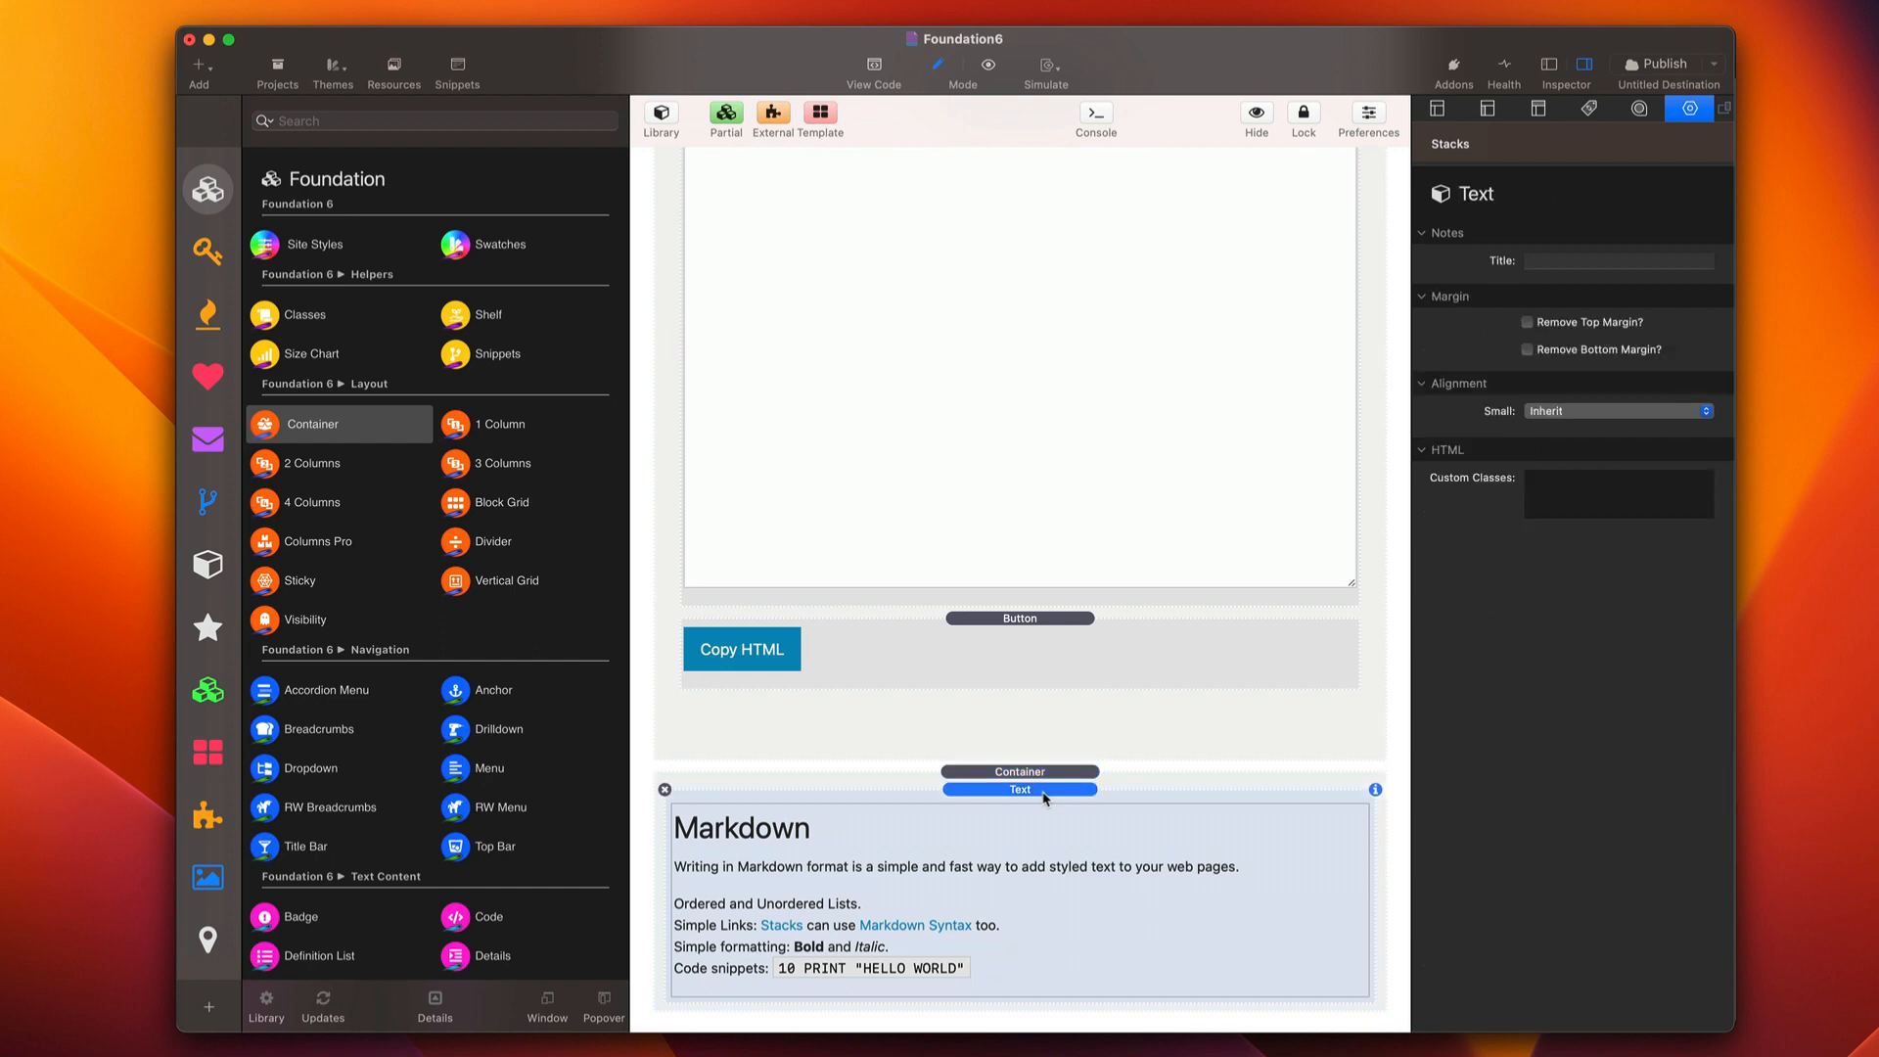
pyautogui.click(959, 644)
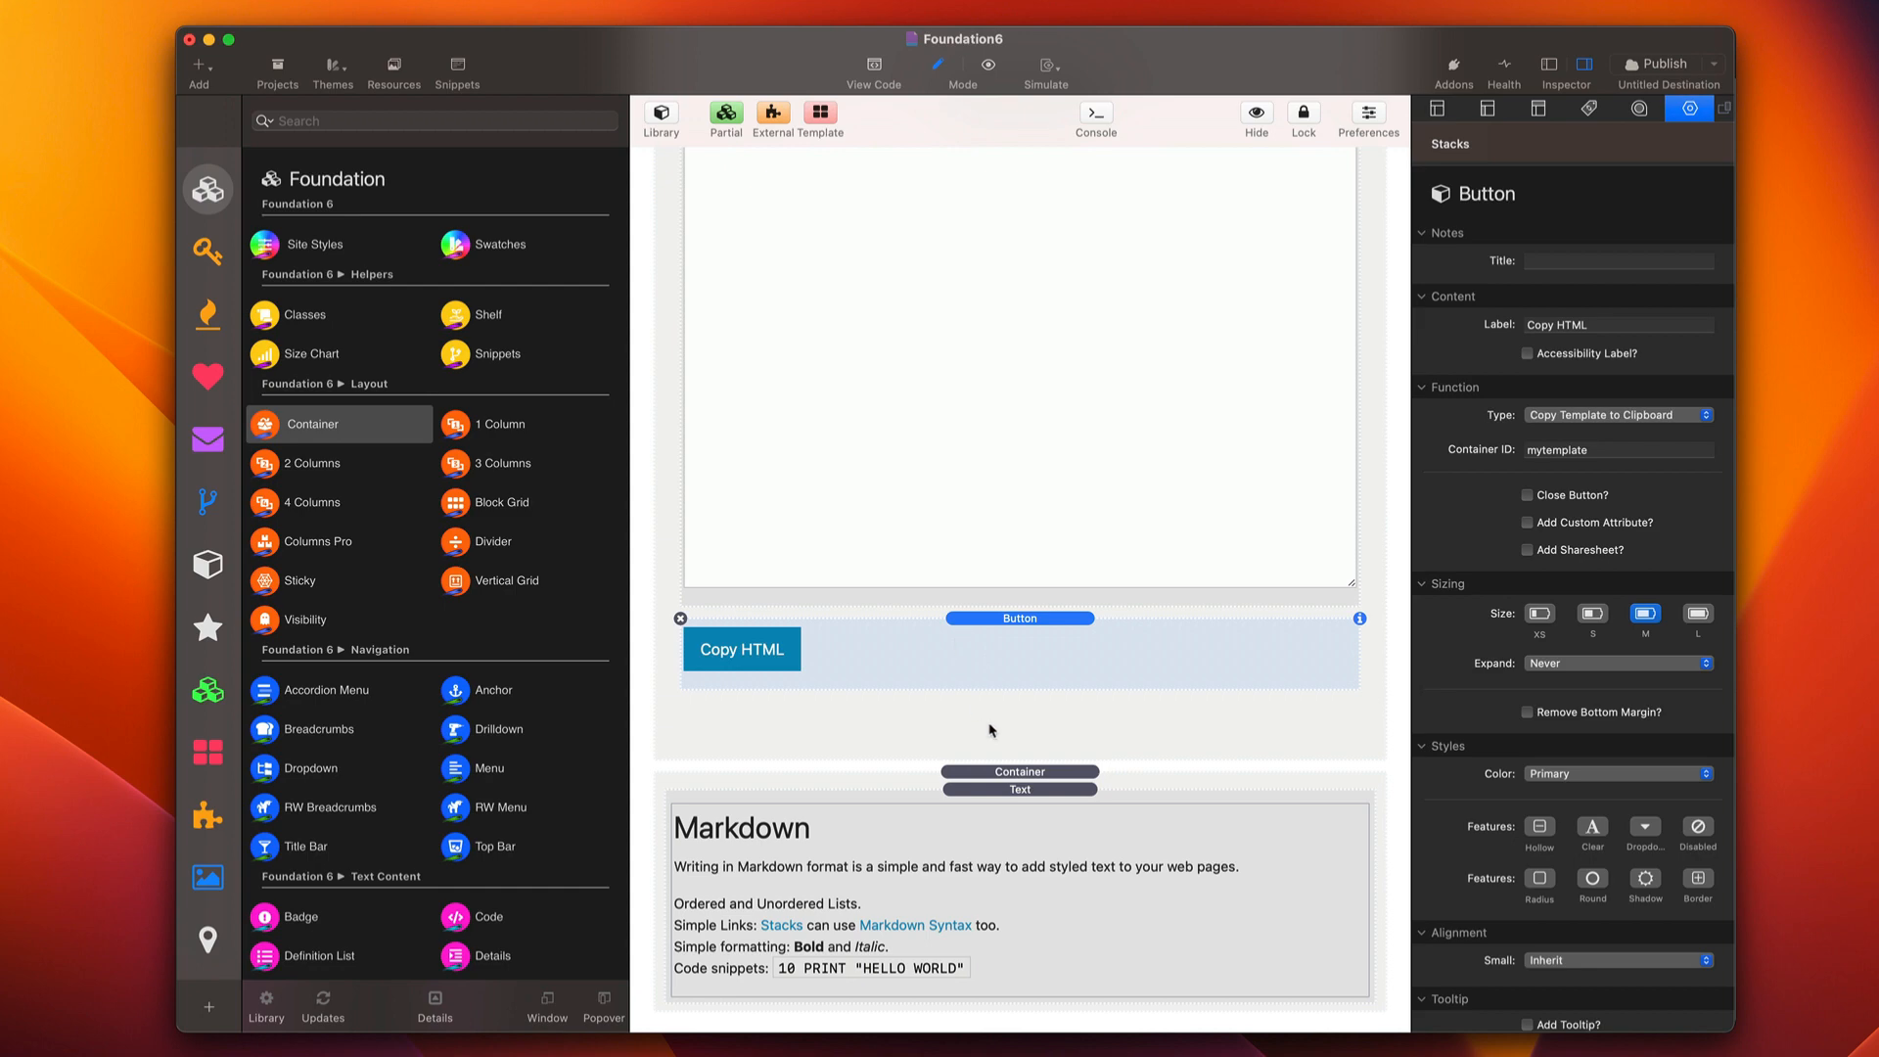
pyautogui.click(1018, 773)
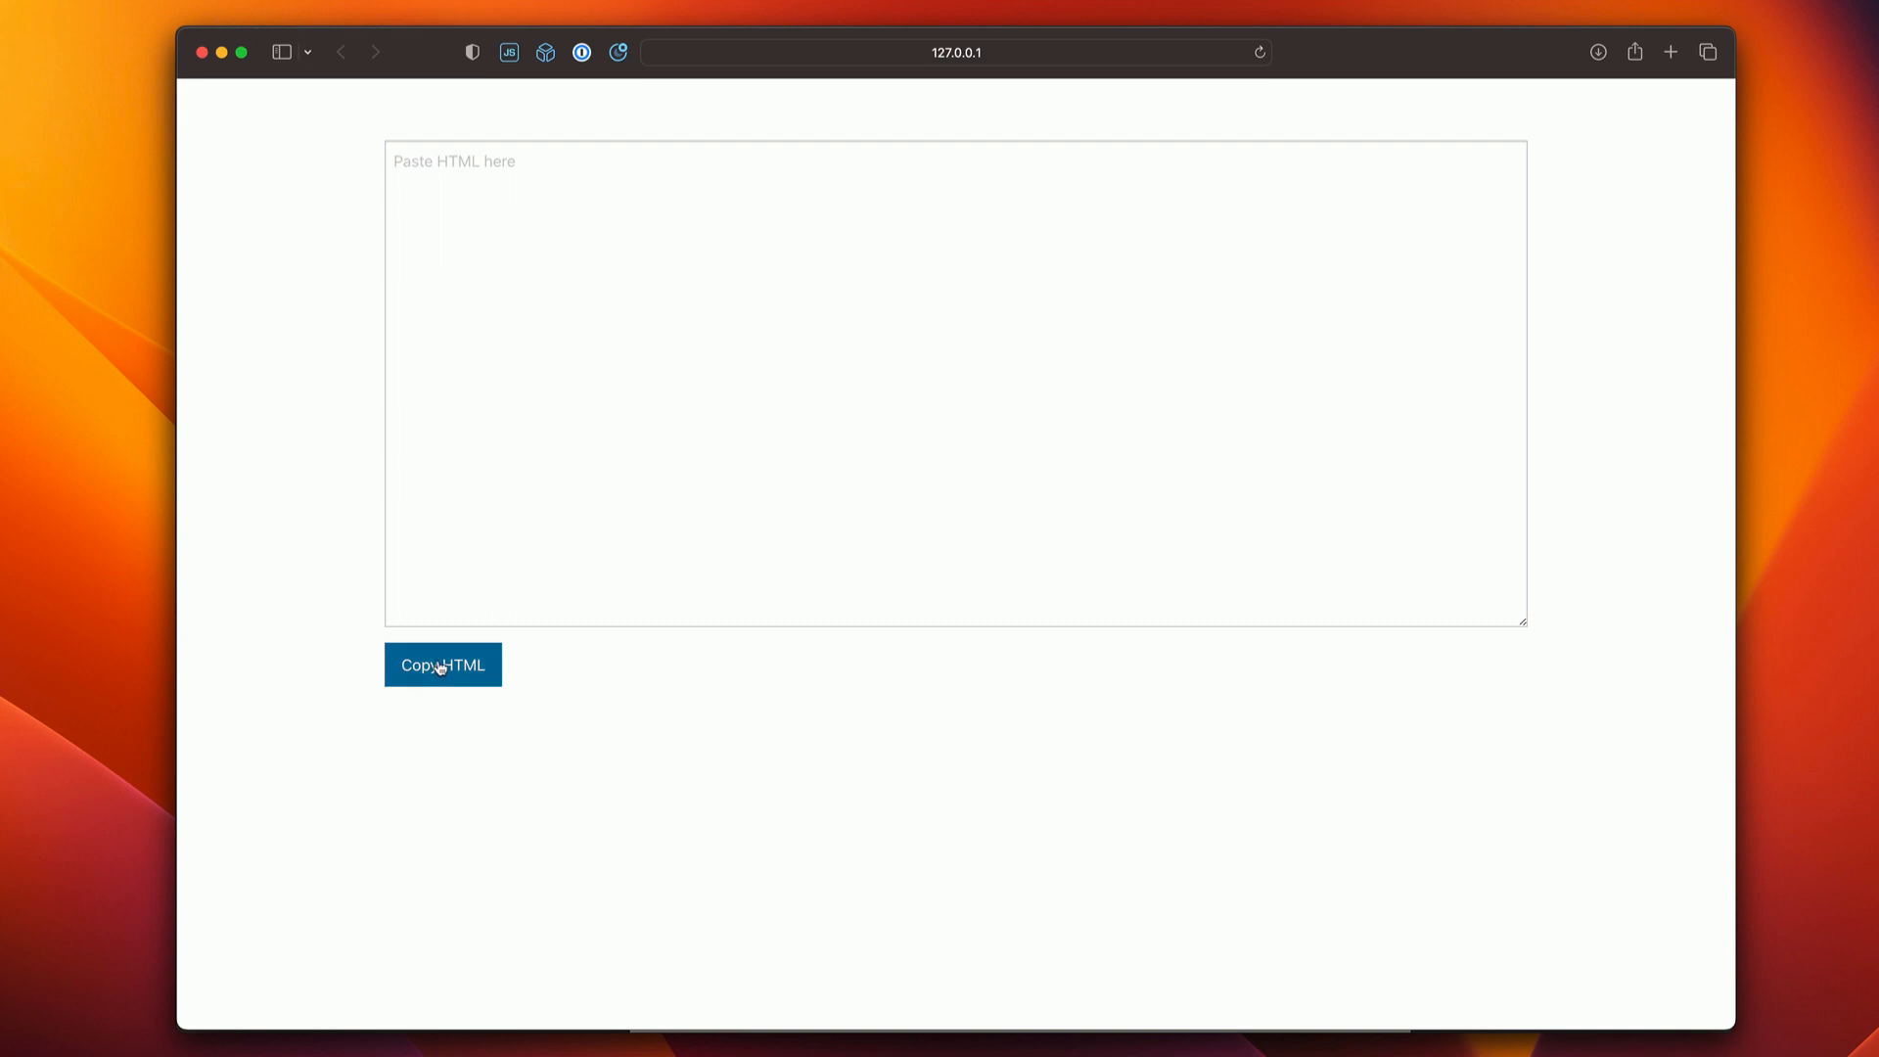
# Step: Paste the copied template content into the text area of the browser preview
pyautogui.click(481, 336)
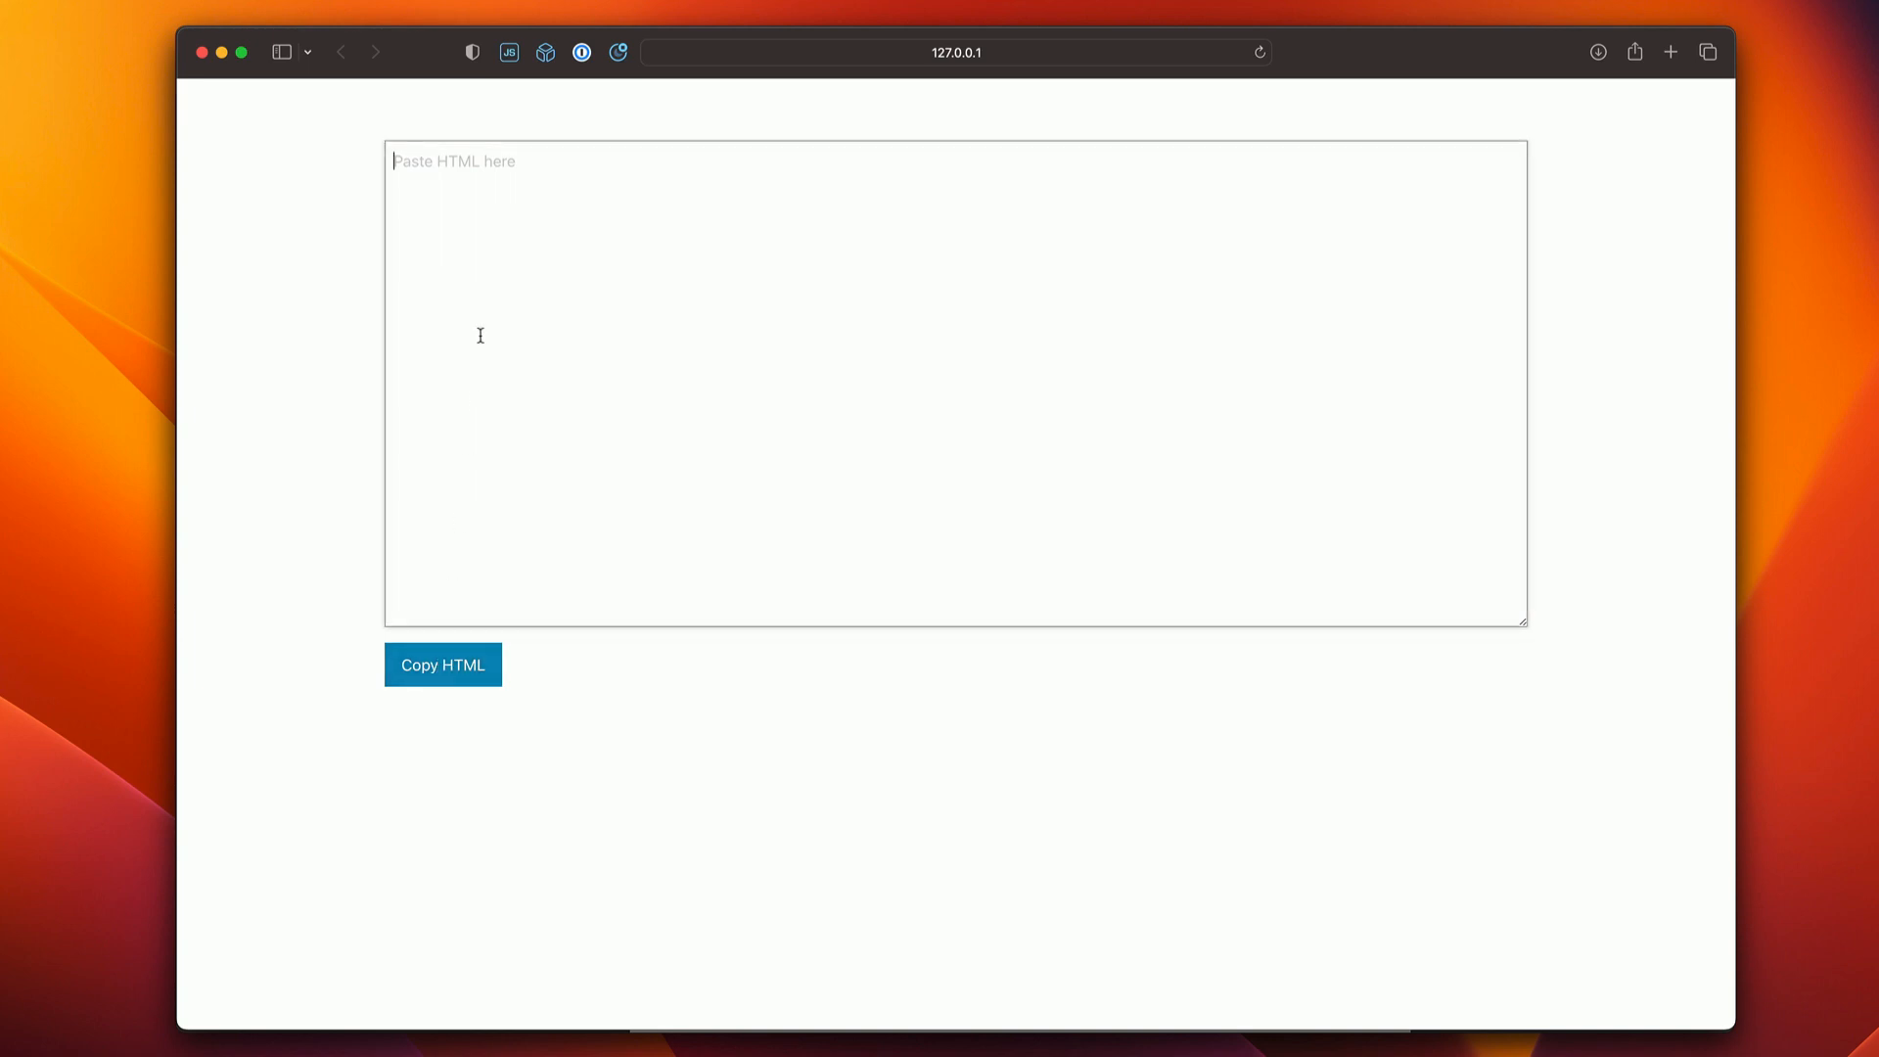
pyautogui.press('super+v')
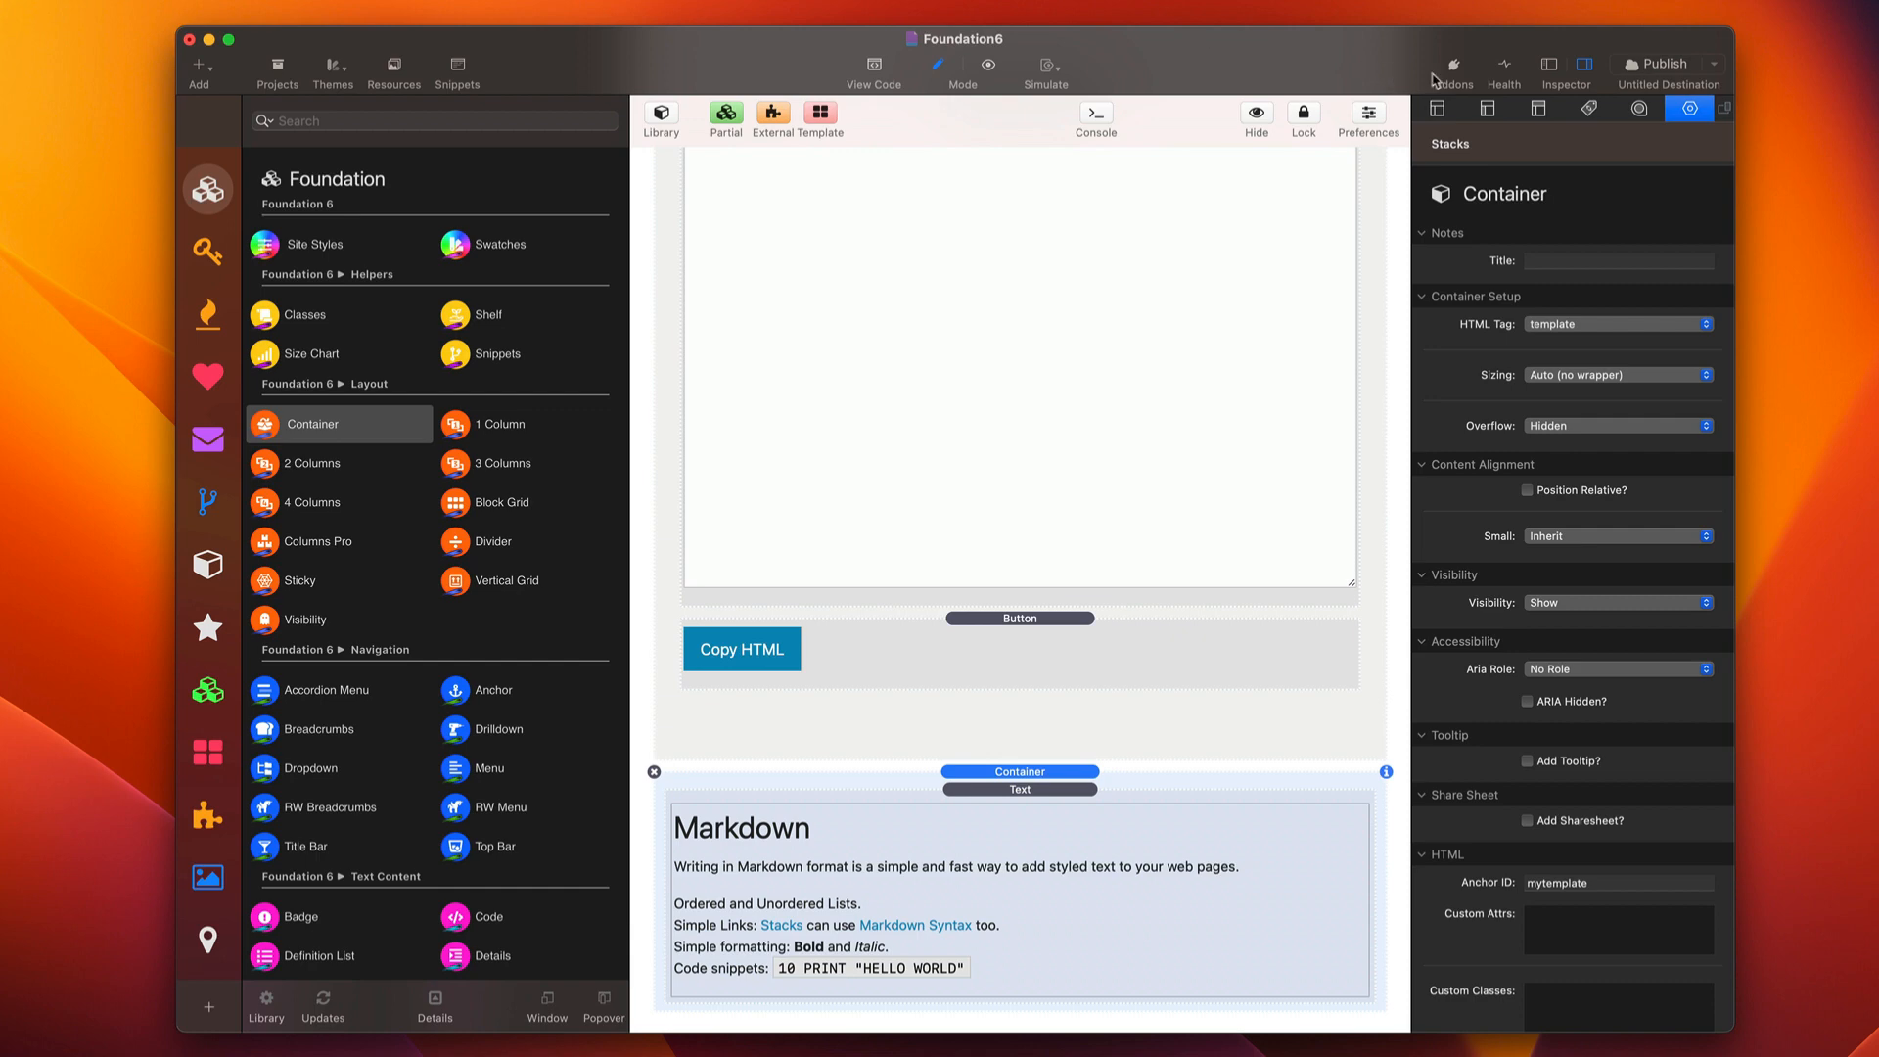
# Step: Open the "Clipboard + Total C..." subpage of Clipboard Template, showing the page list only while choosing it
pyautogui.click(1545, 69)
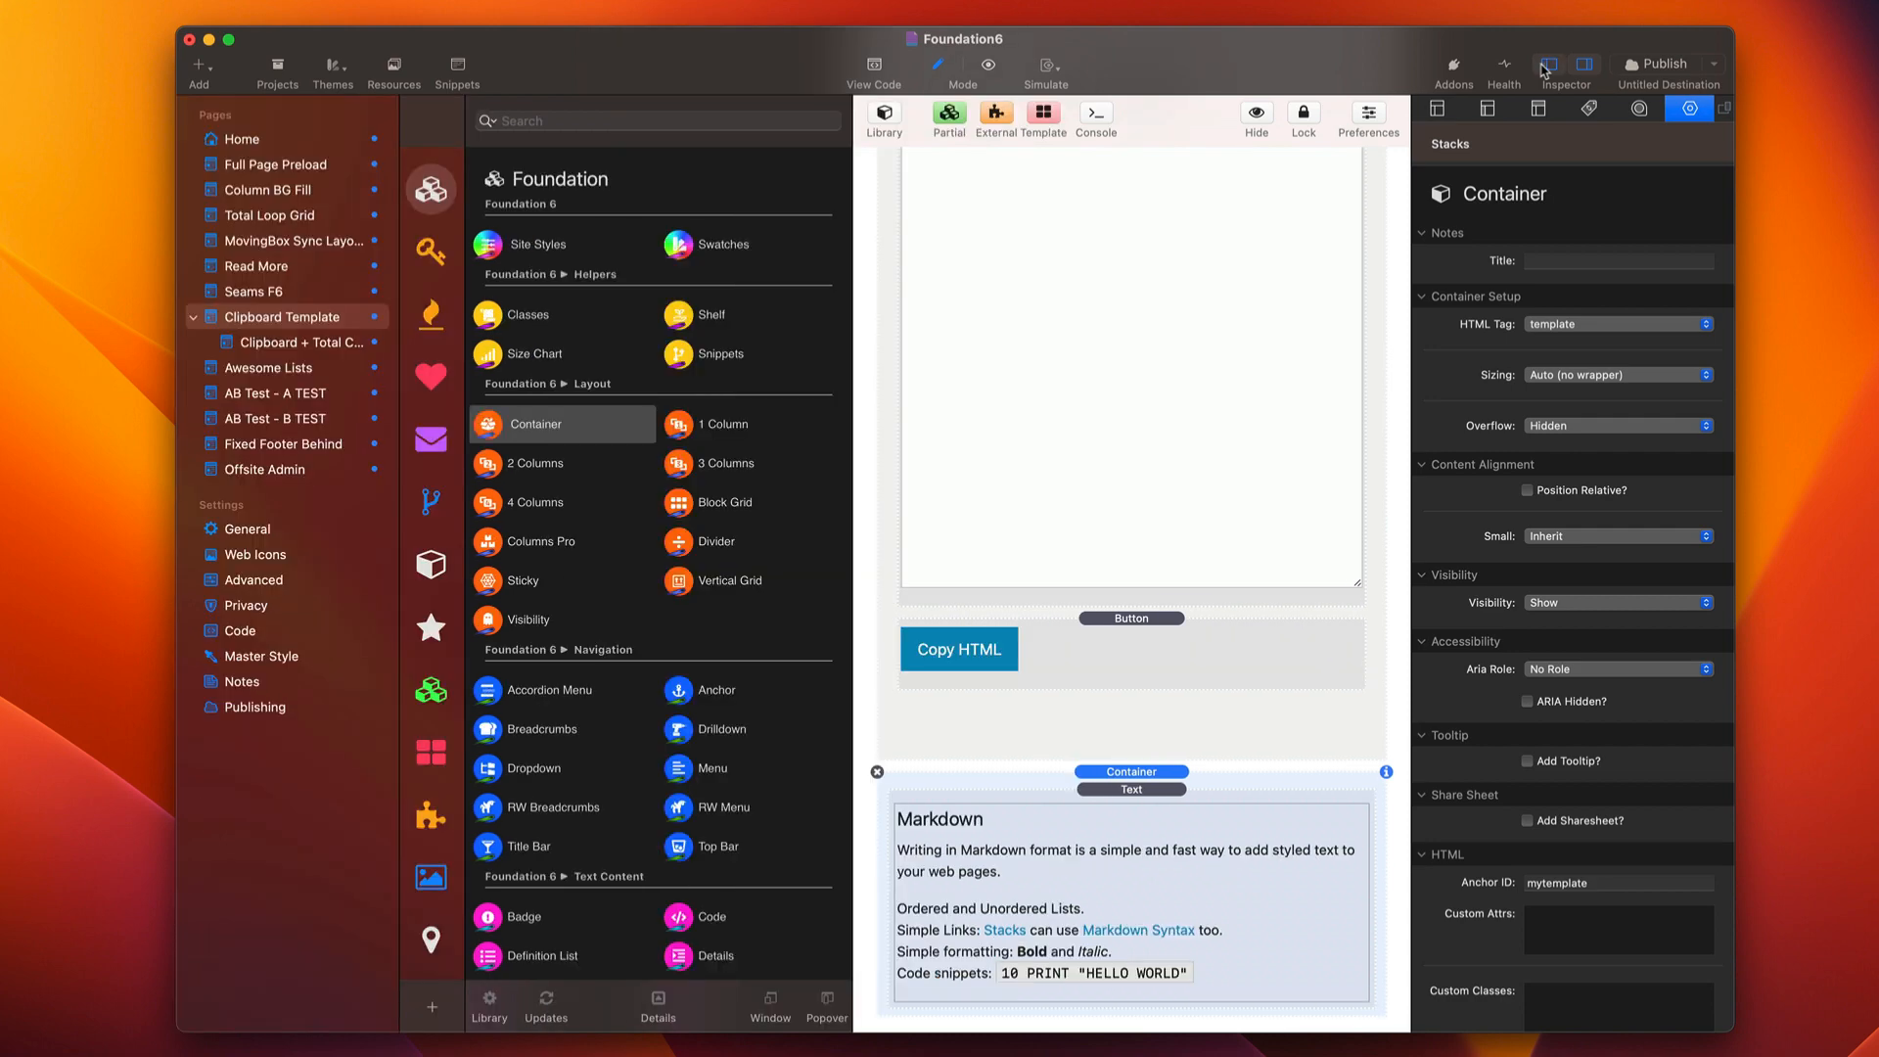
pyautogui.click(285, 348)
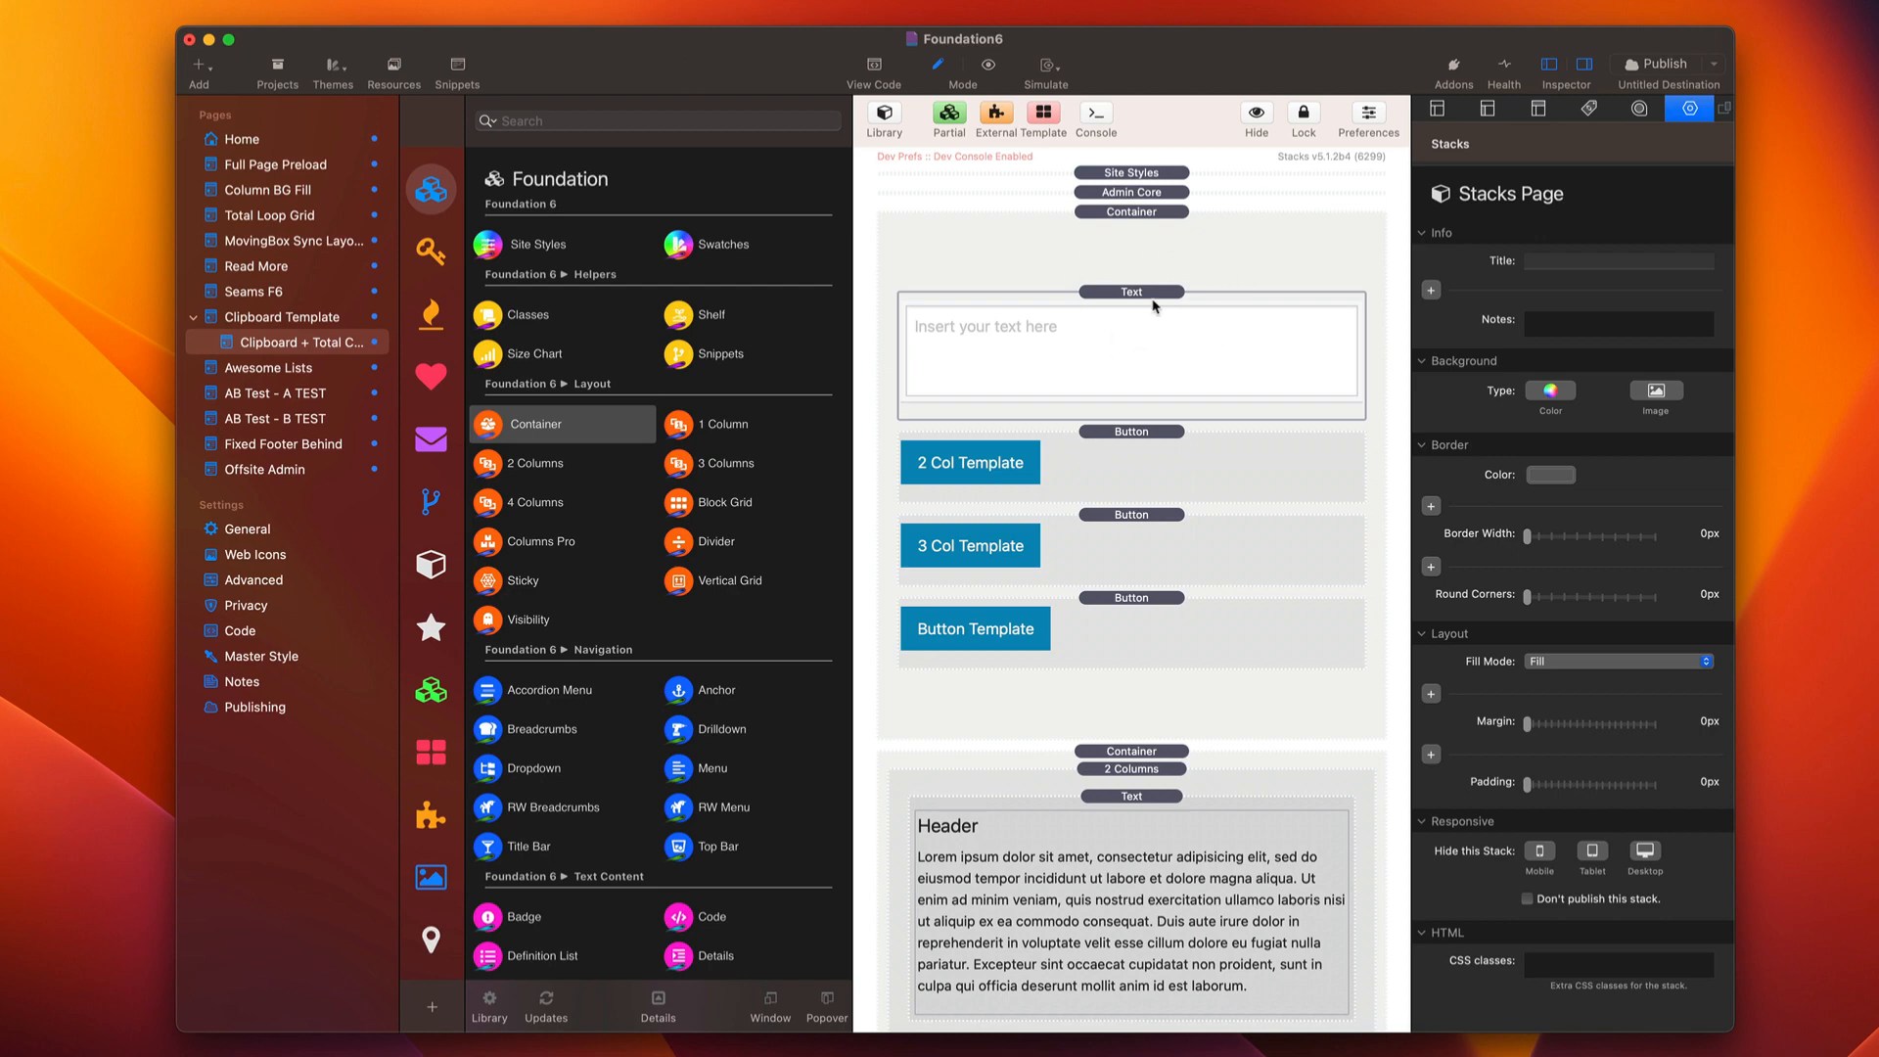
pyautogui.click(1550, 65)
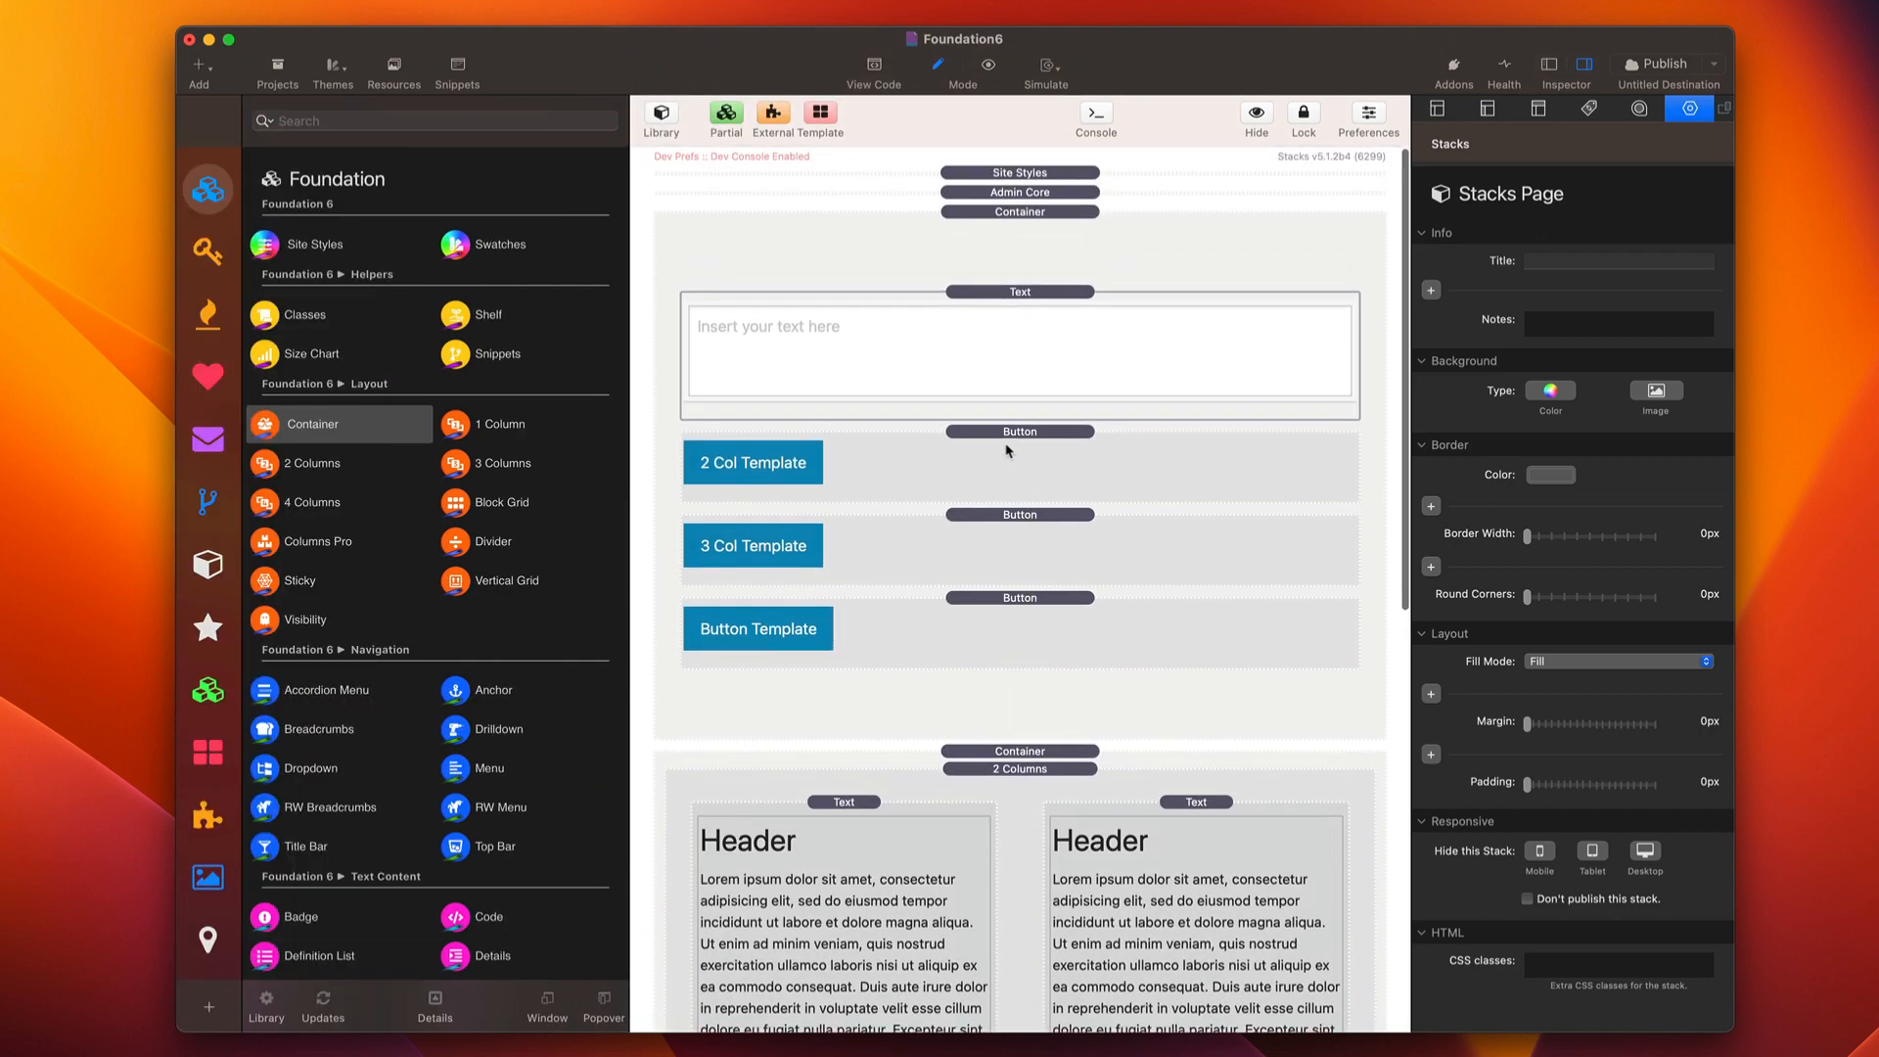
# Step: Inspect the function type and container ID of the 2 Col, 3 Col and Button Template buttons
pyautogui.click(1003, 495)
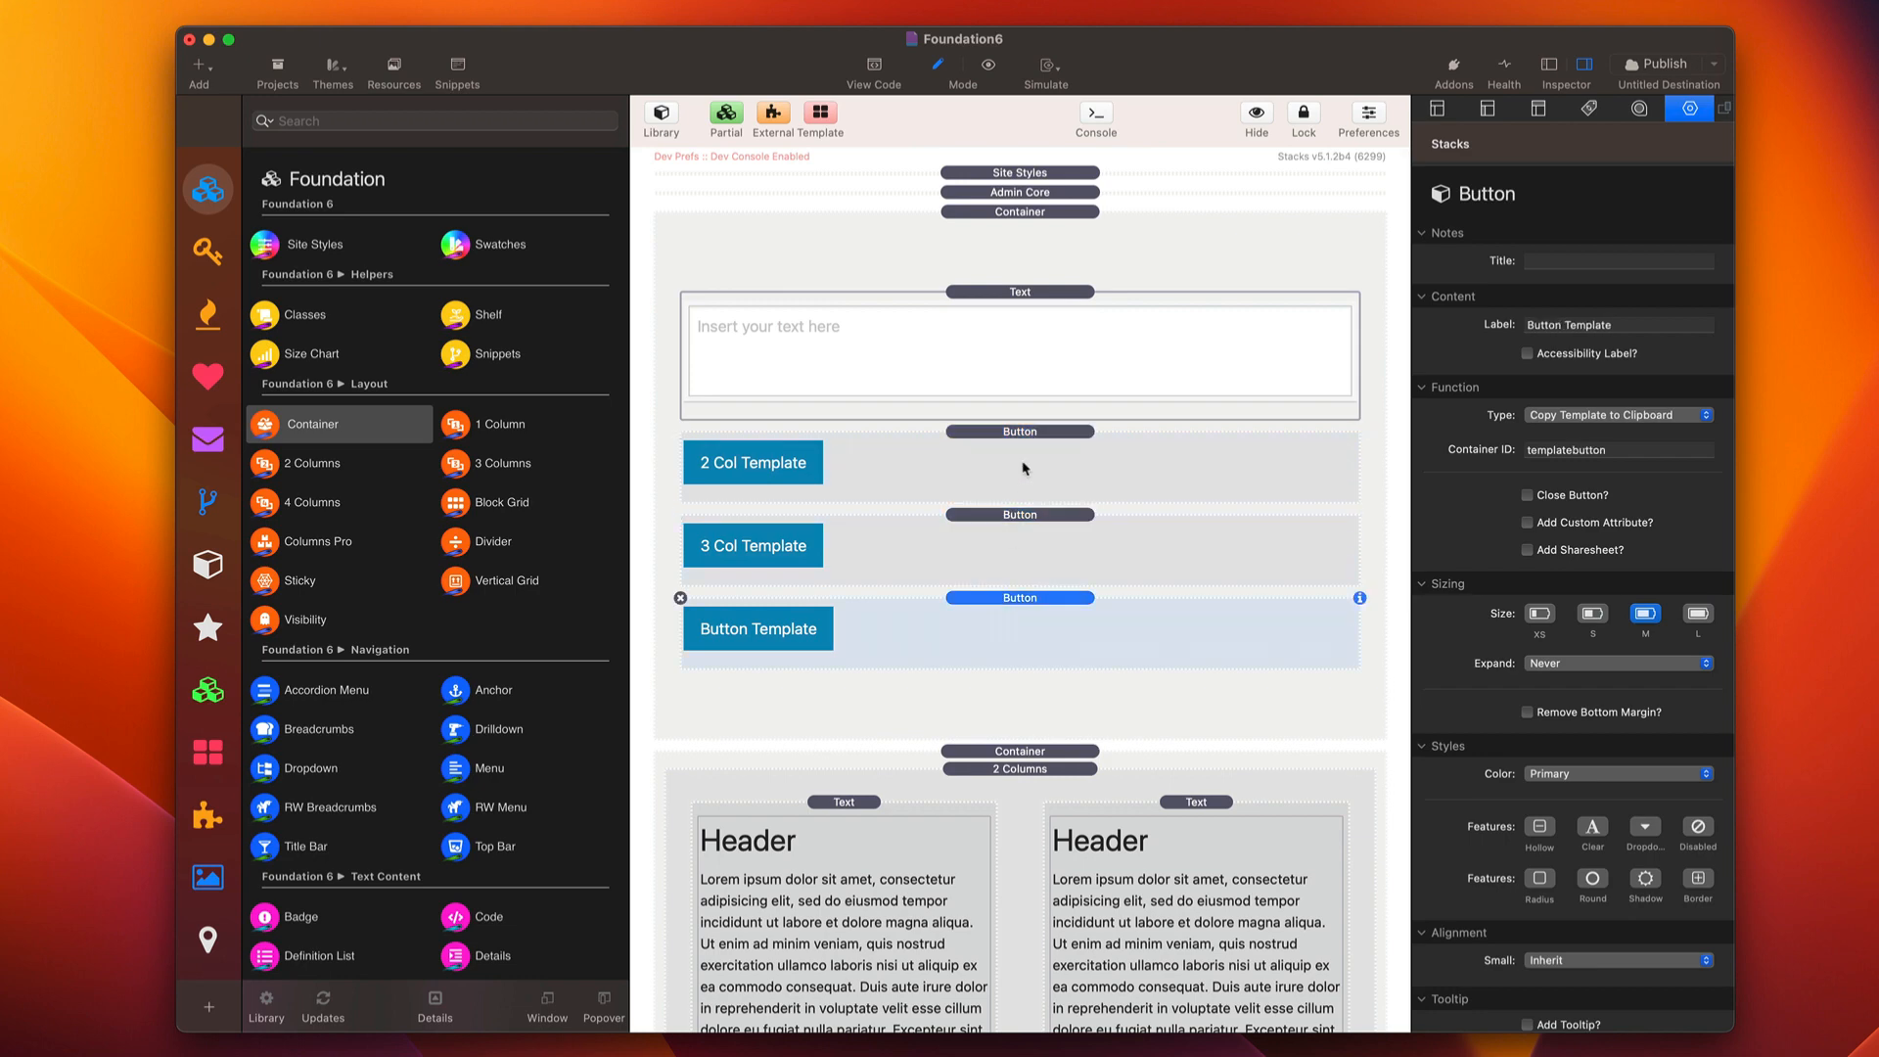
pyautogui.click(1016, 544)
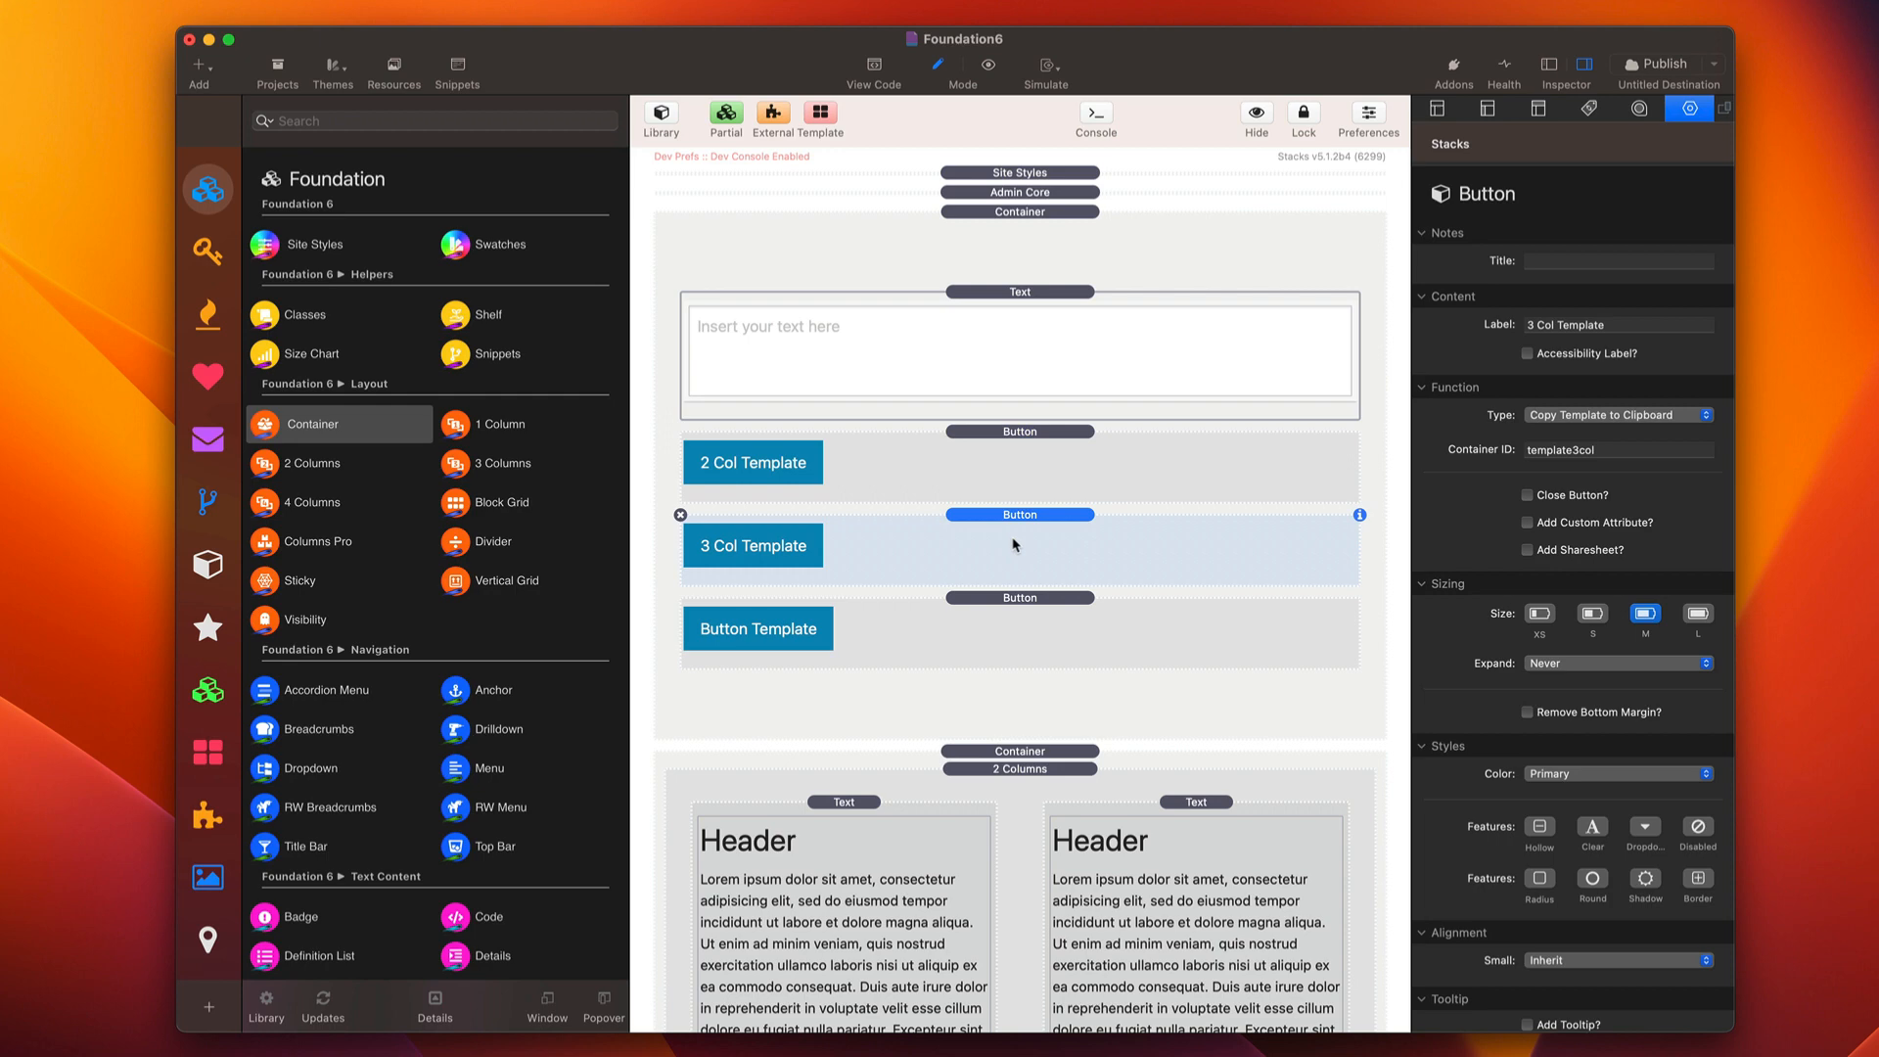
pyautogui.click(1019, 620)
# Step: Examine the template containers below the buttons, checking the 2 Columns container's HTML tag and anchor ID and the Link stack's settings
pyautogui.scroll(-5, 1016, 587)
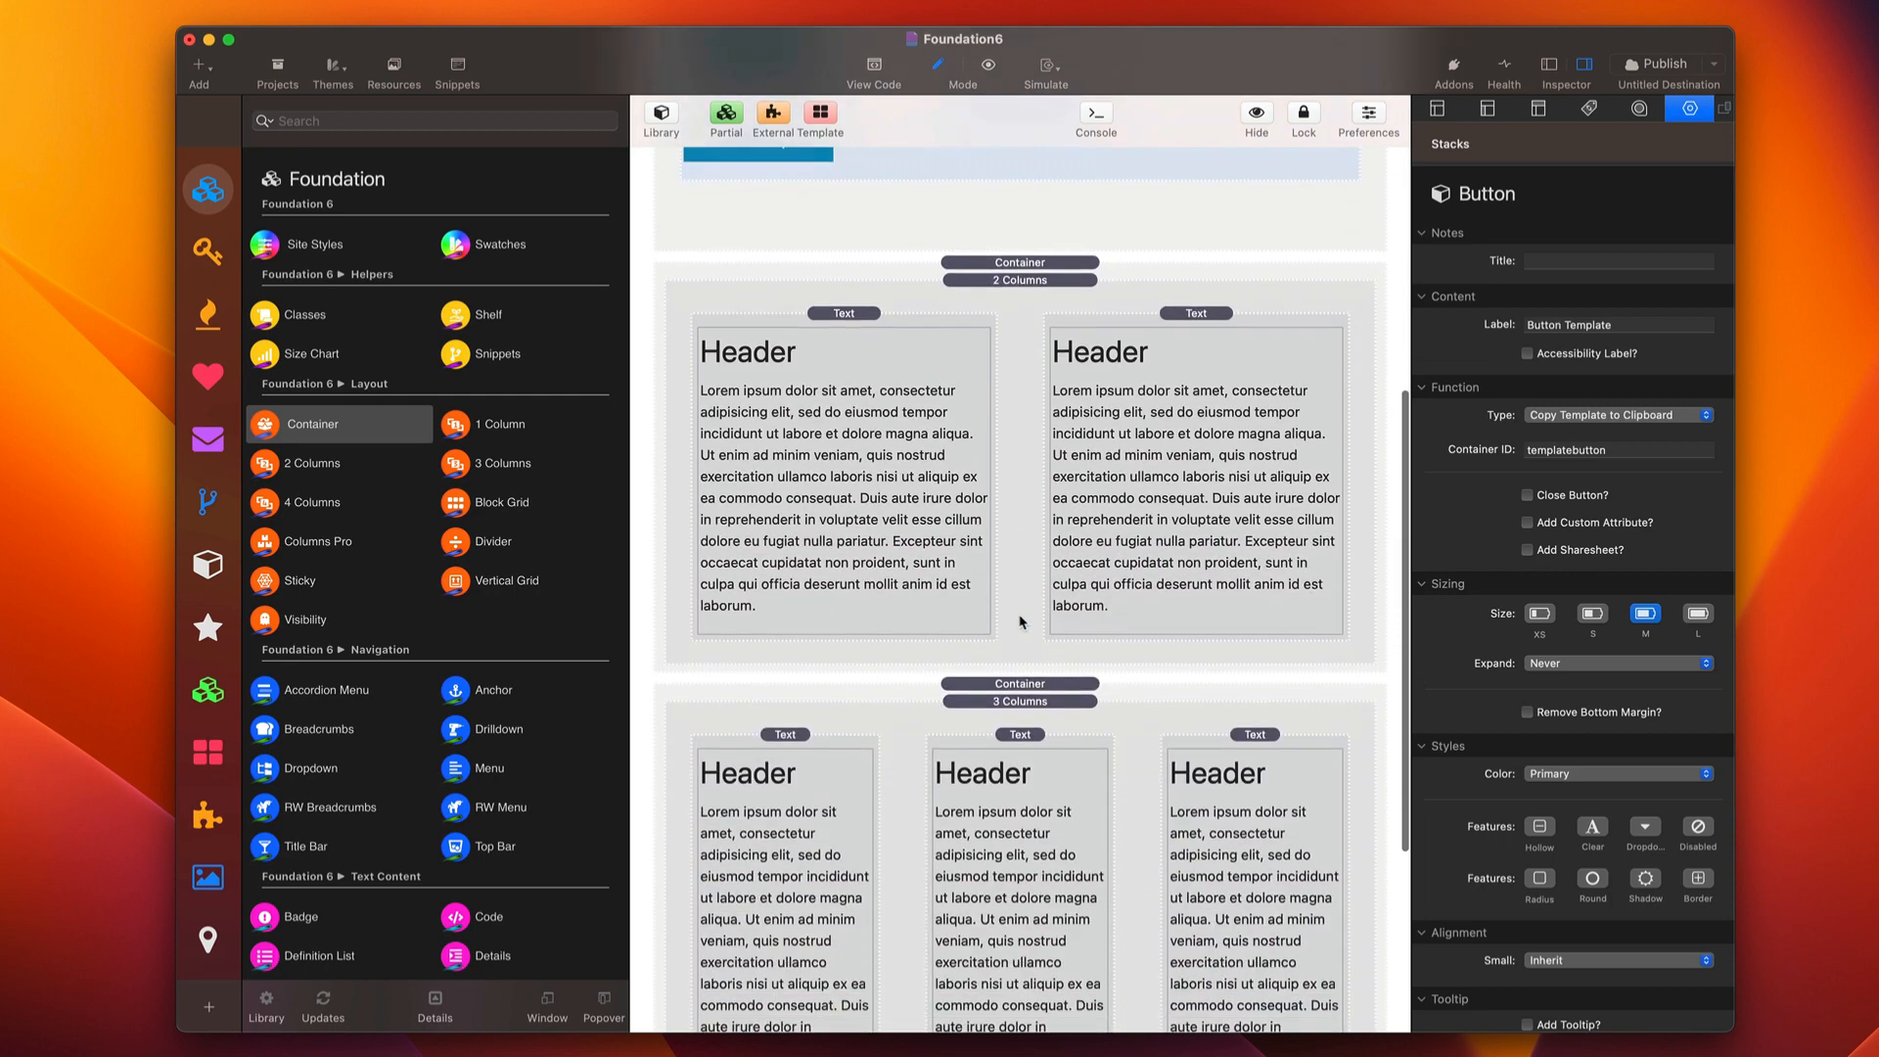
pyautogui.scroll(1, 1011, 562)
pyautogui.click(1023, 321)
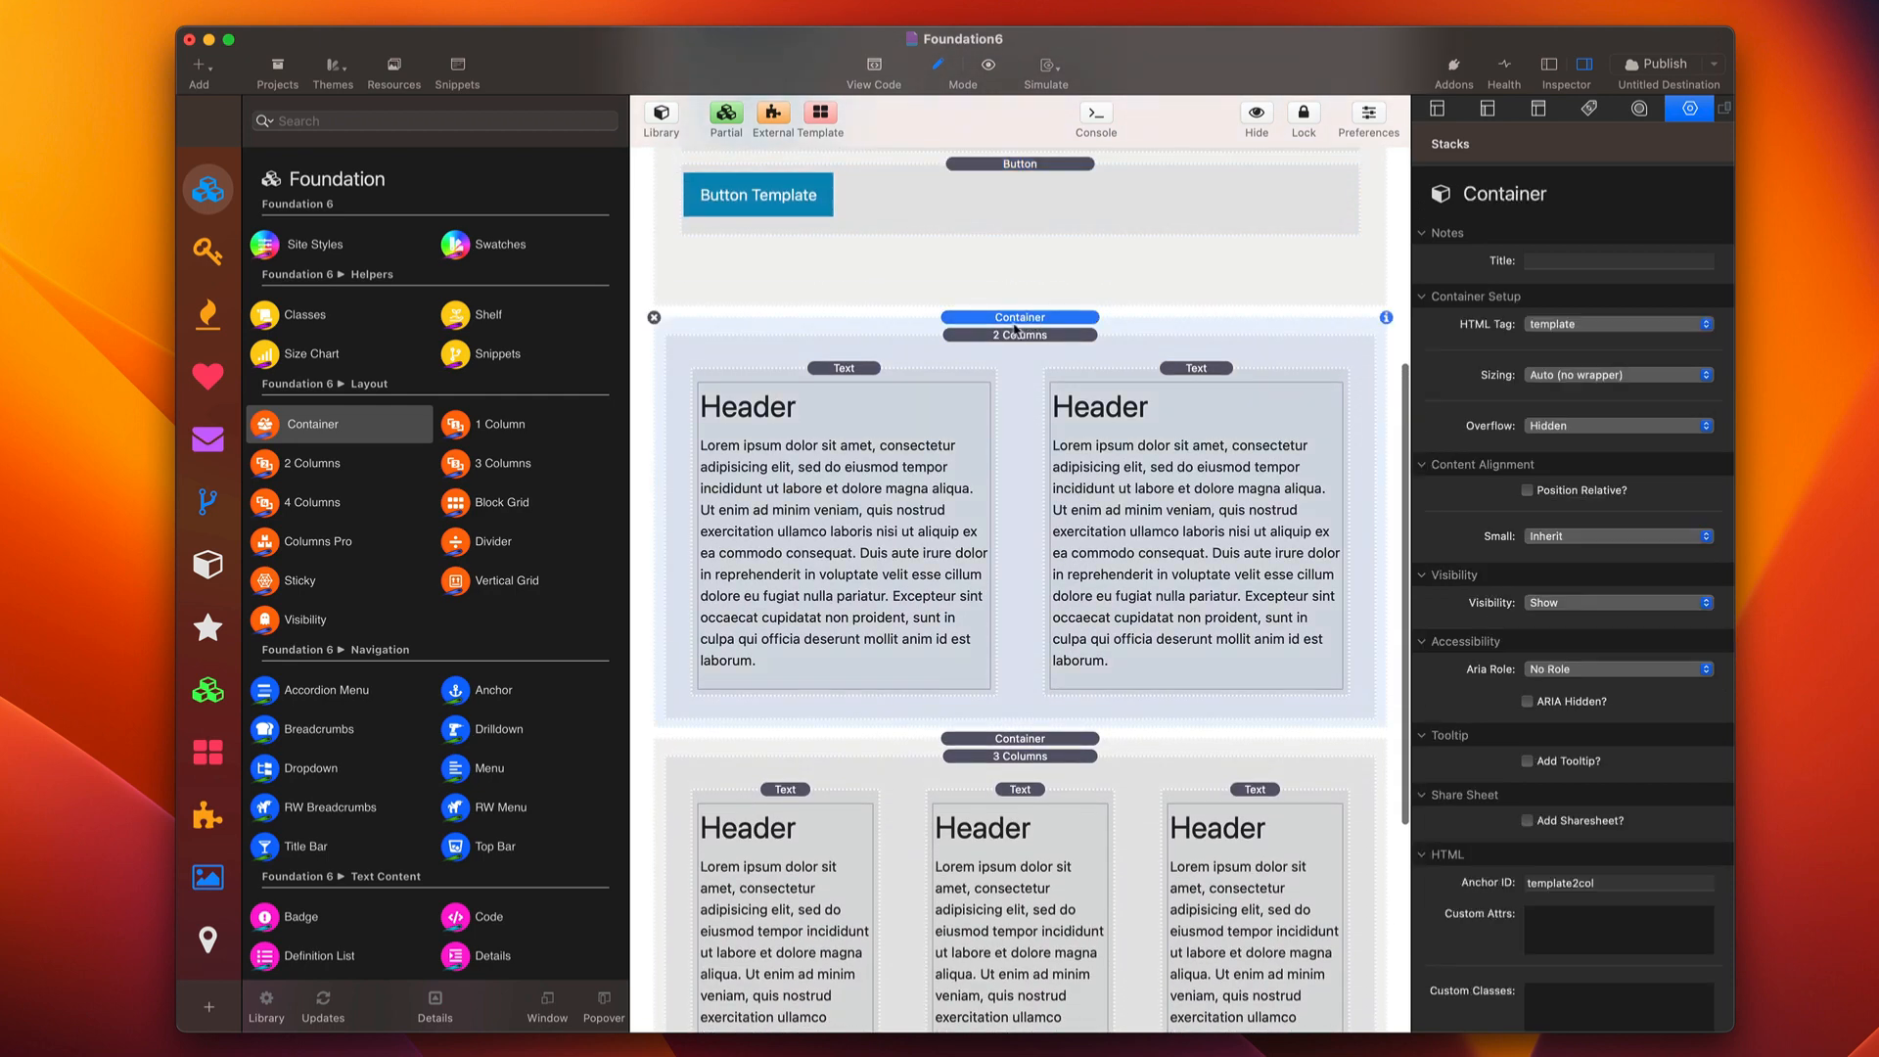
pyautogui.scroll(-4, 1018, 440)
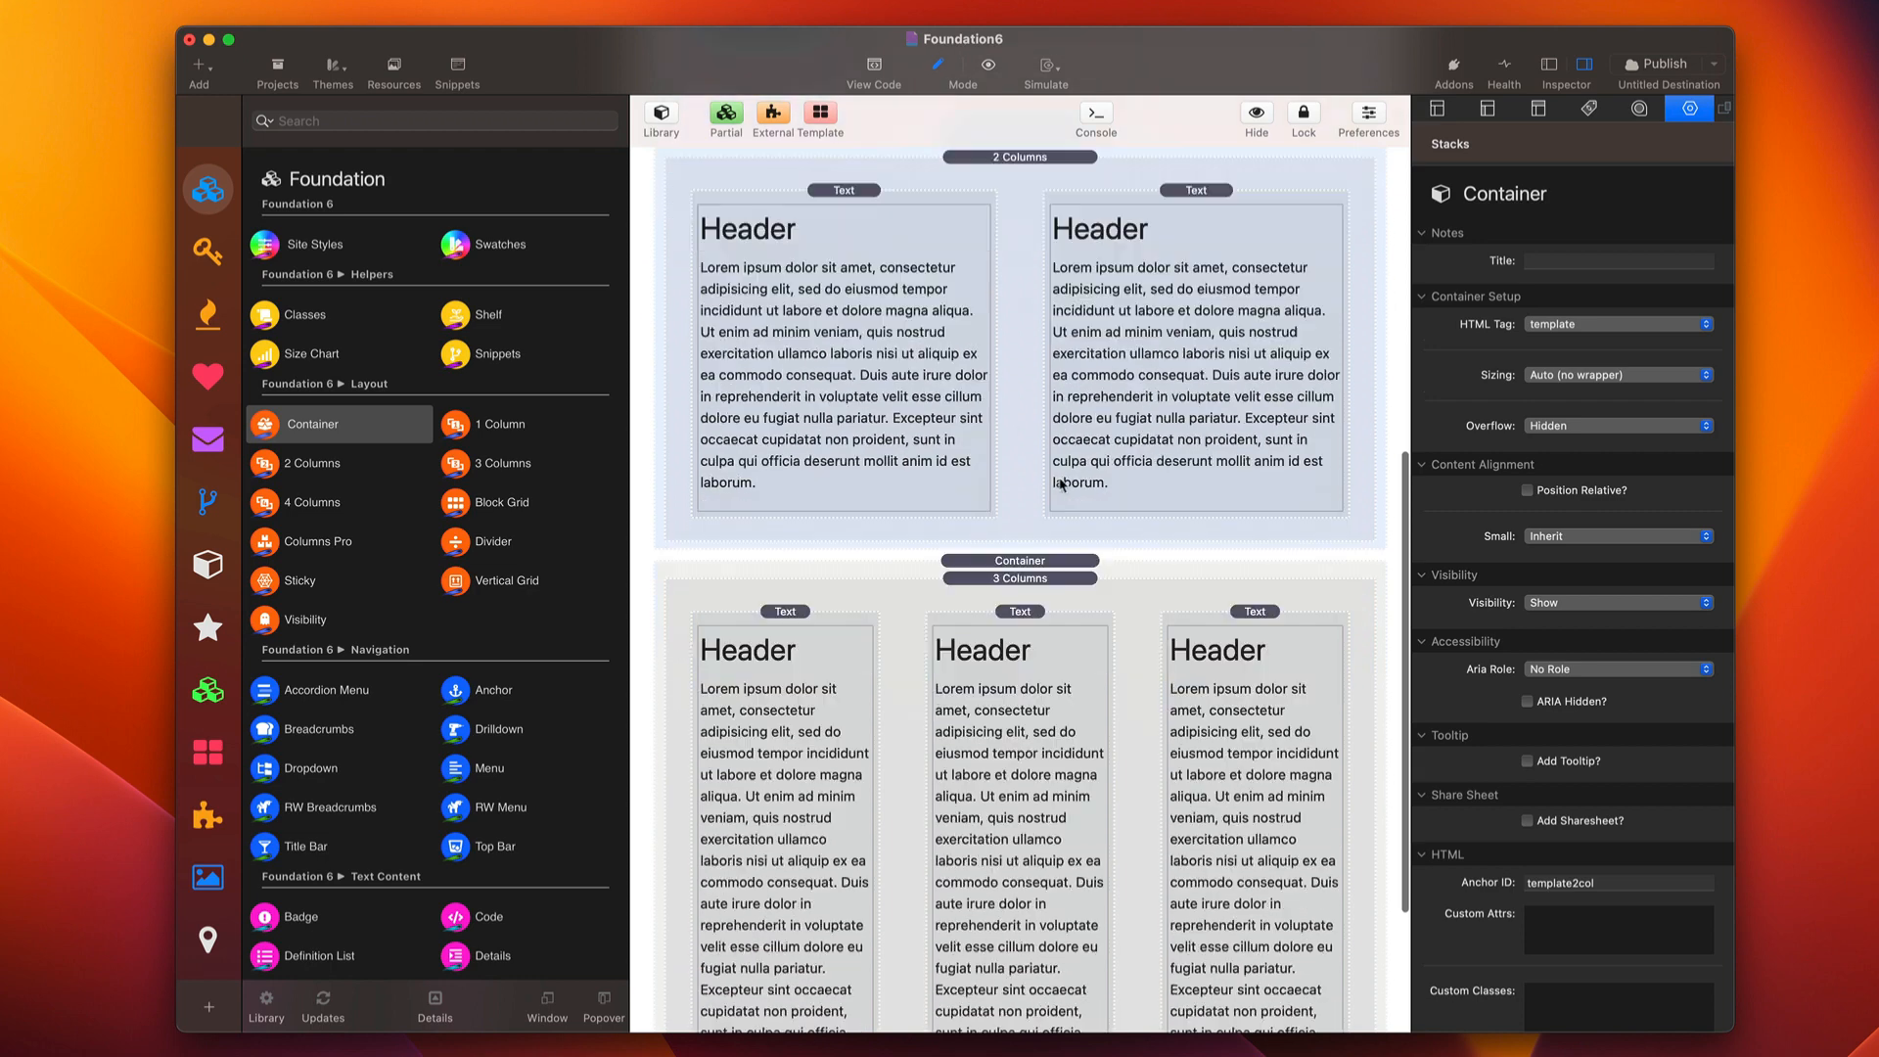
pyautogui.scroll(-2, 988, 529)
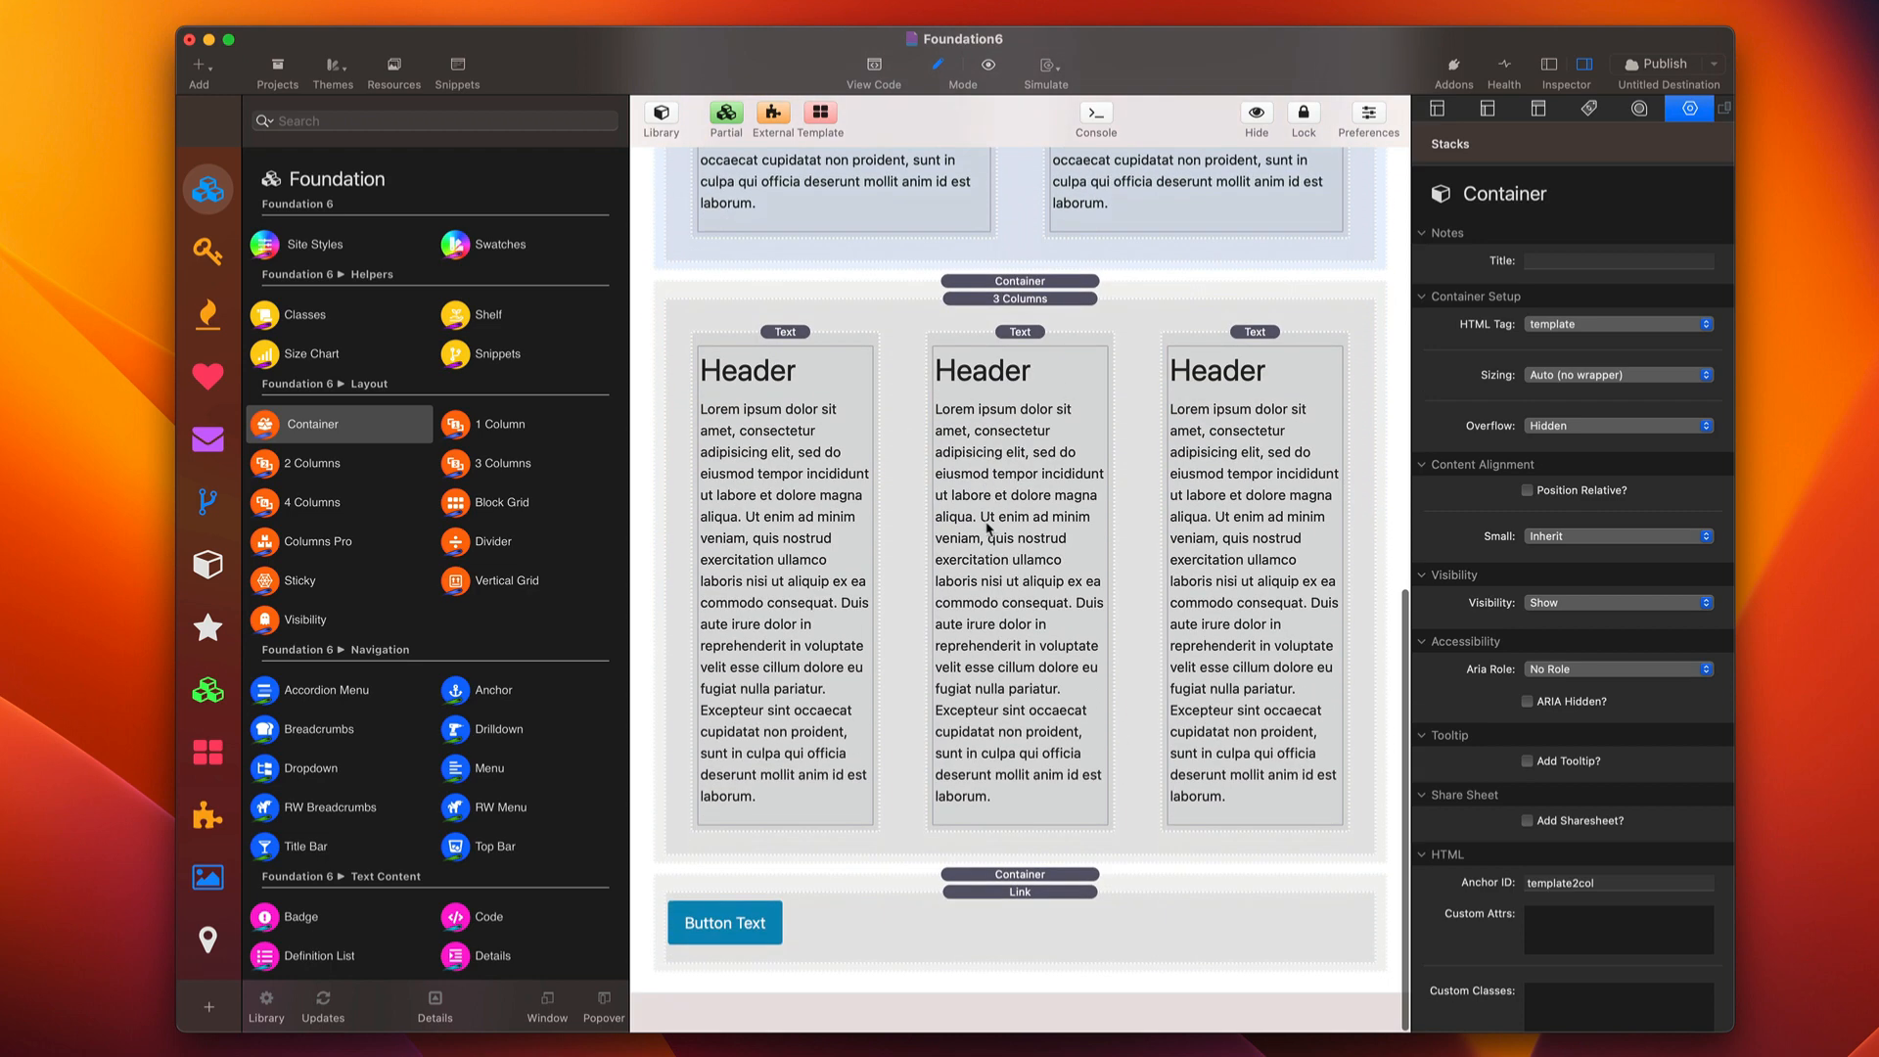
pyautogui.click(990, 946)
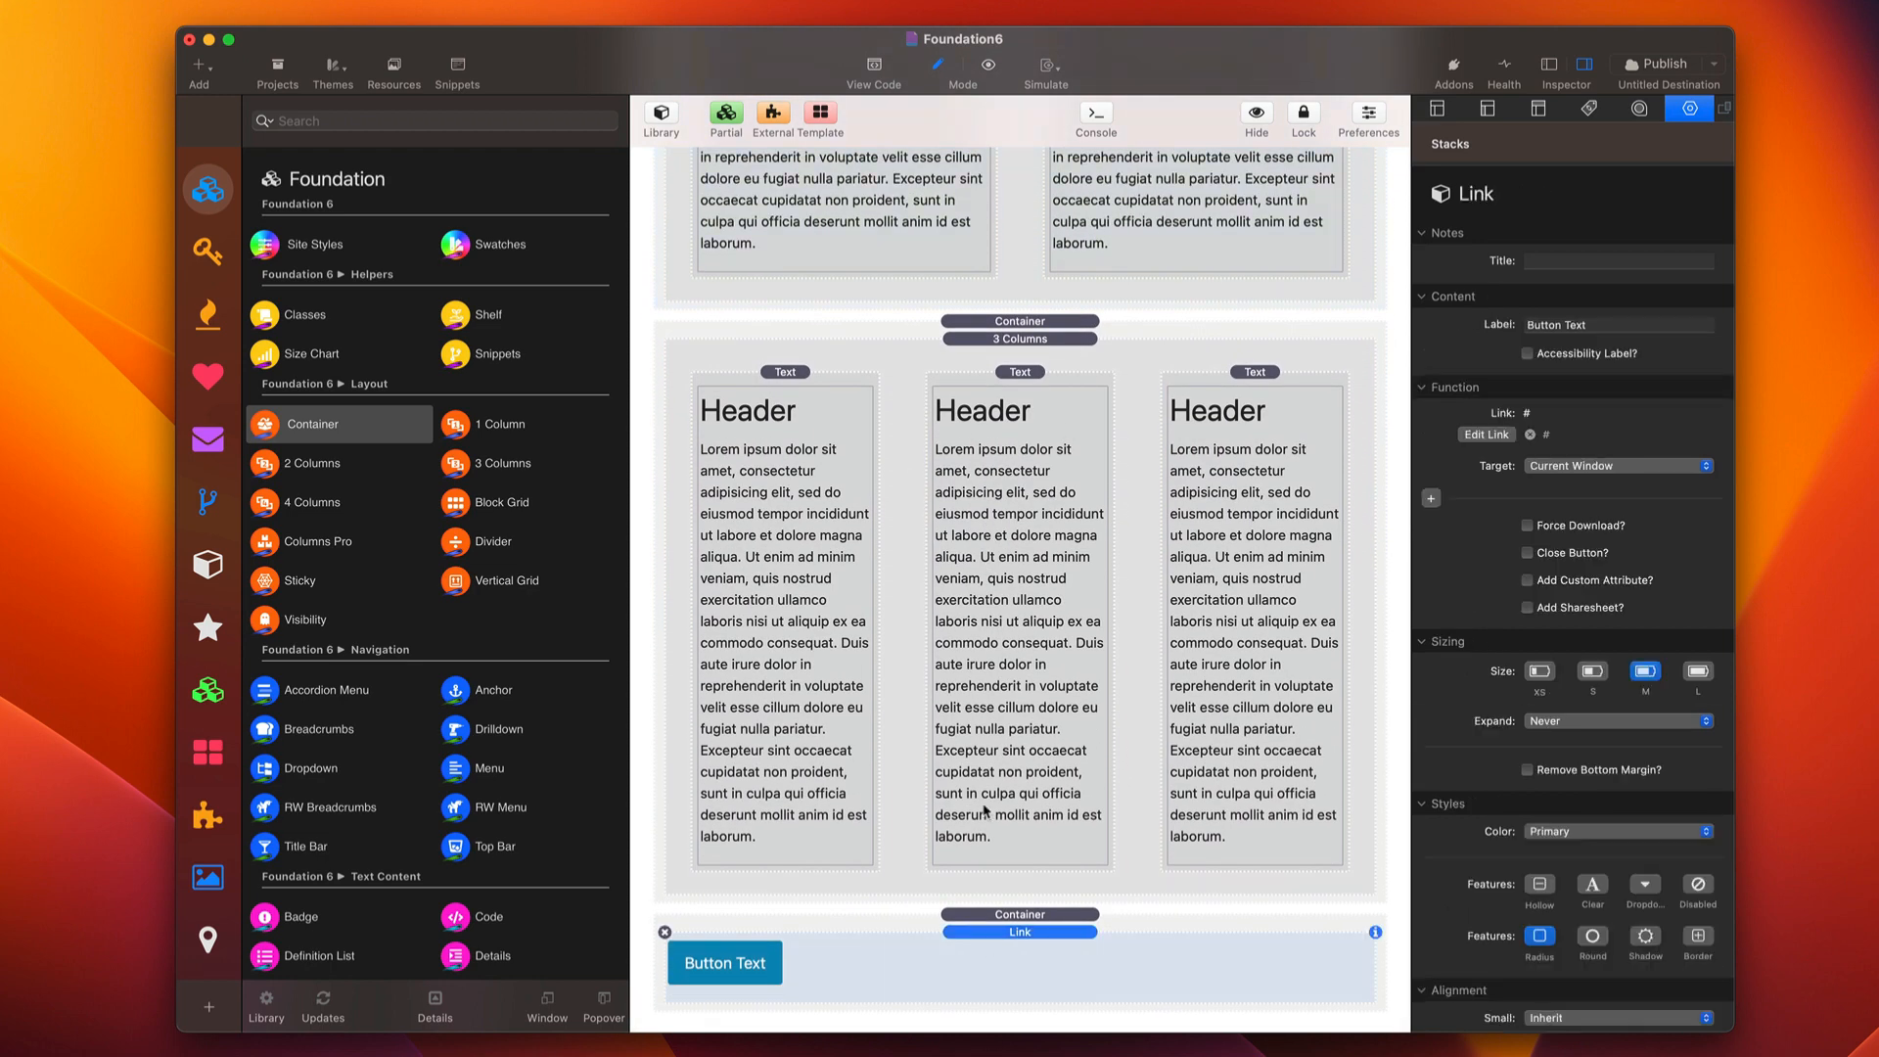
# Step: Inspect the Text stack and the Admin Core's hipwig editor toolbar settings, including the HTML source button option
pyautogui.scroll(10, 989, 881)
pyautogui.click(1067, 339)
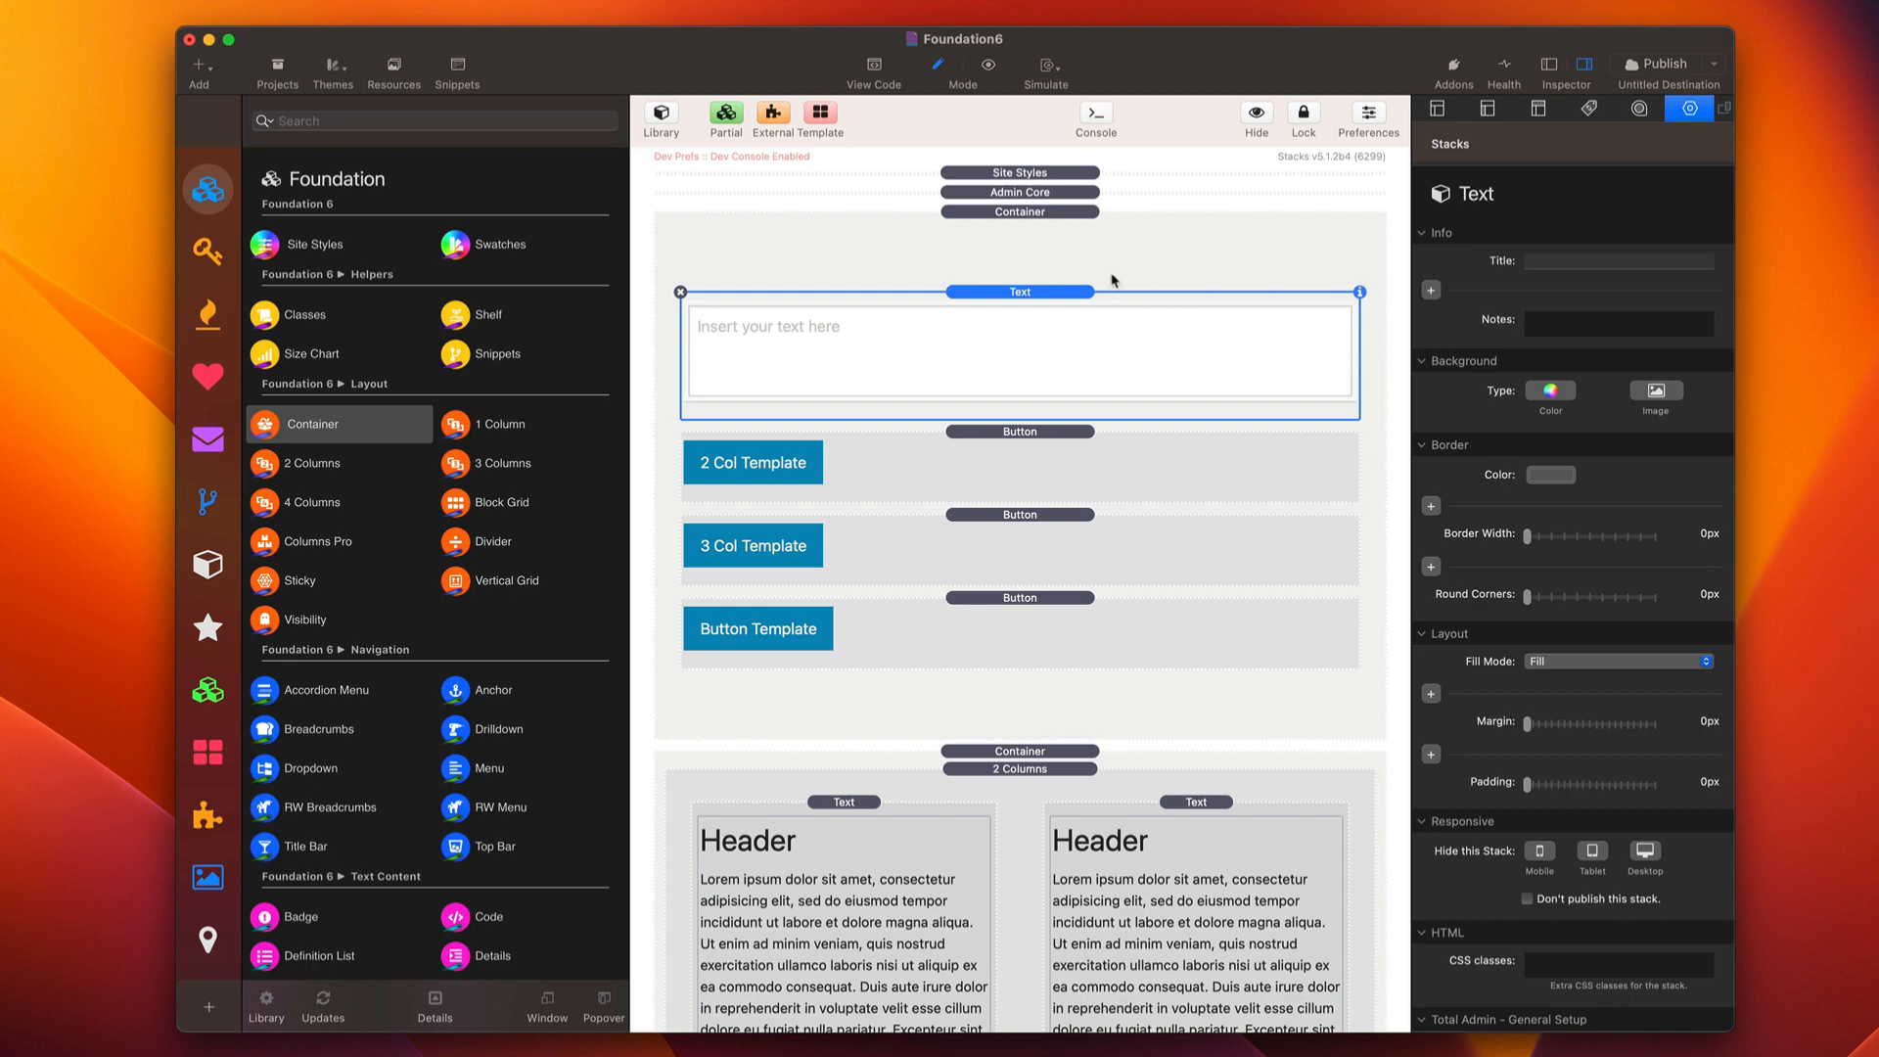
pyautogui.click(1057, 195)
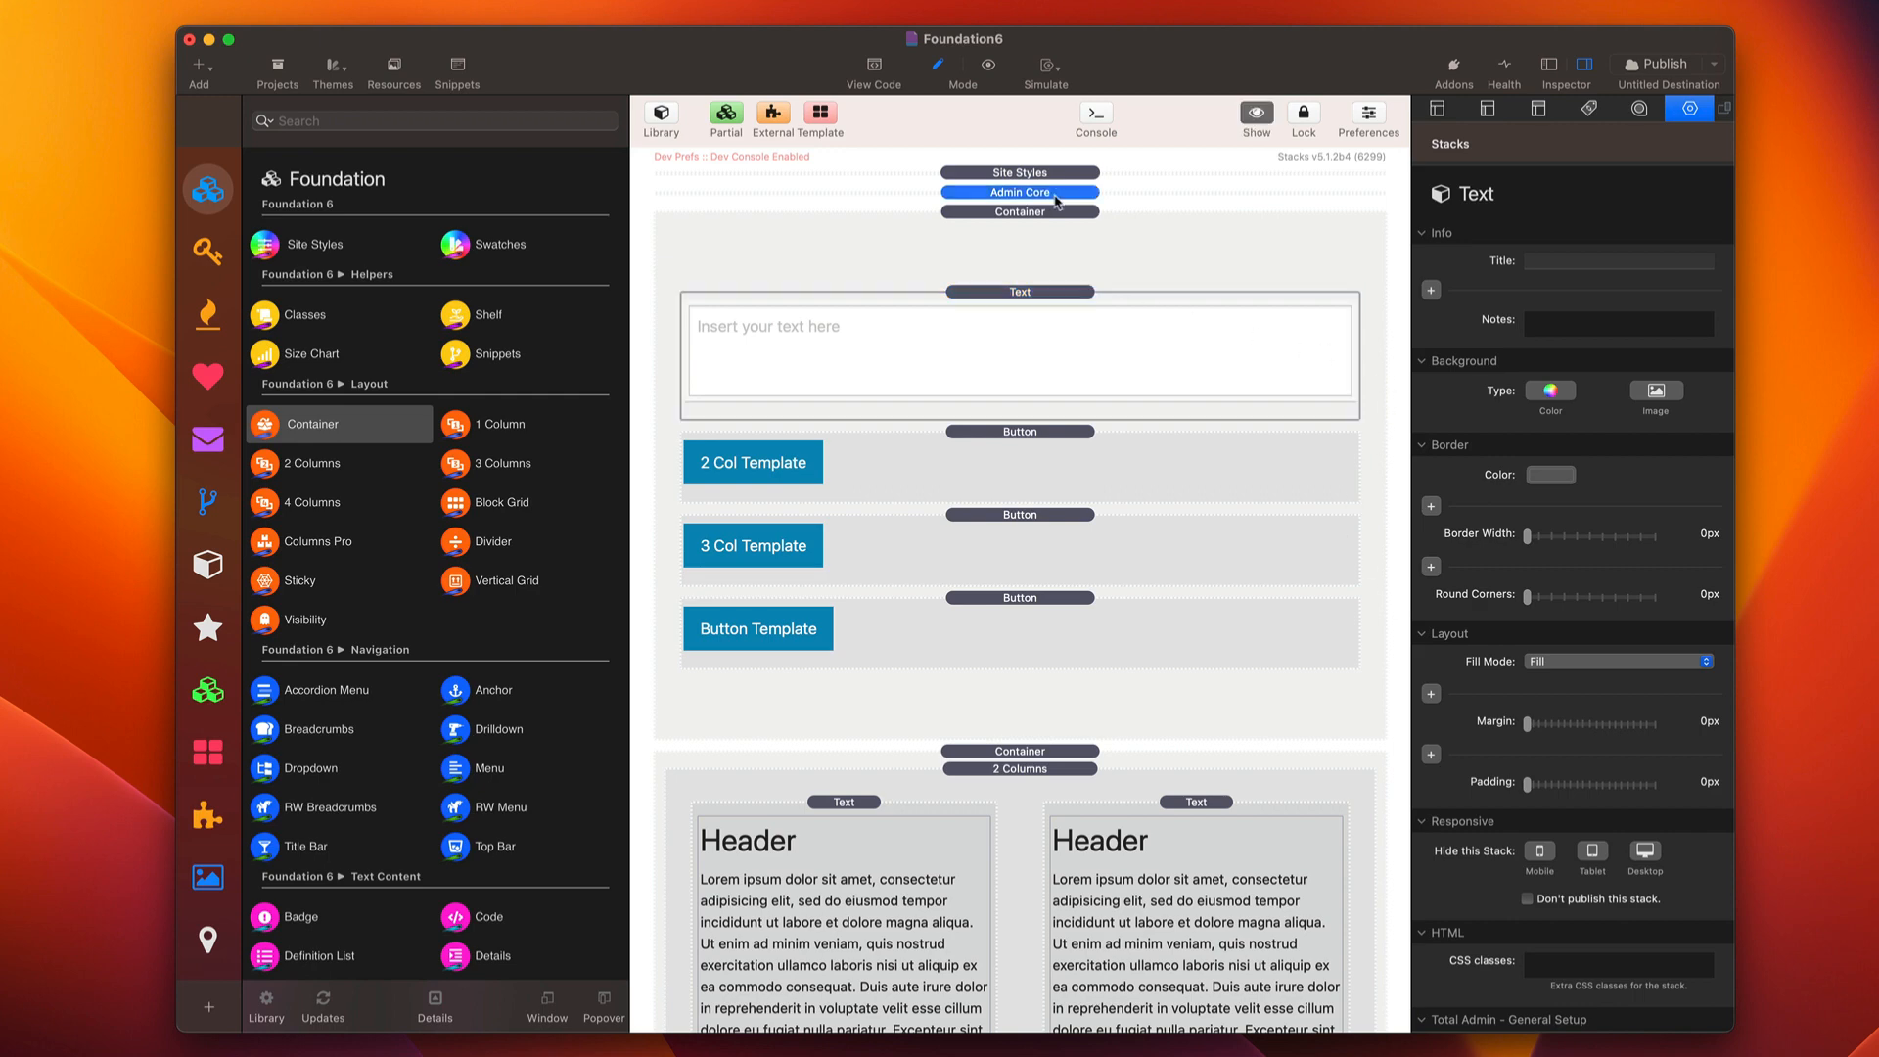
pyautogui.scroll(-15, 1486, 553)
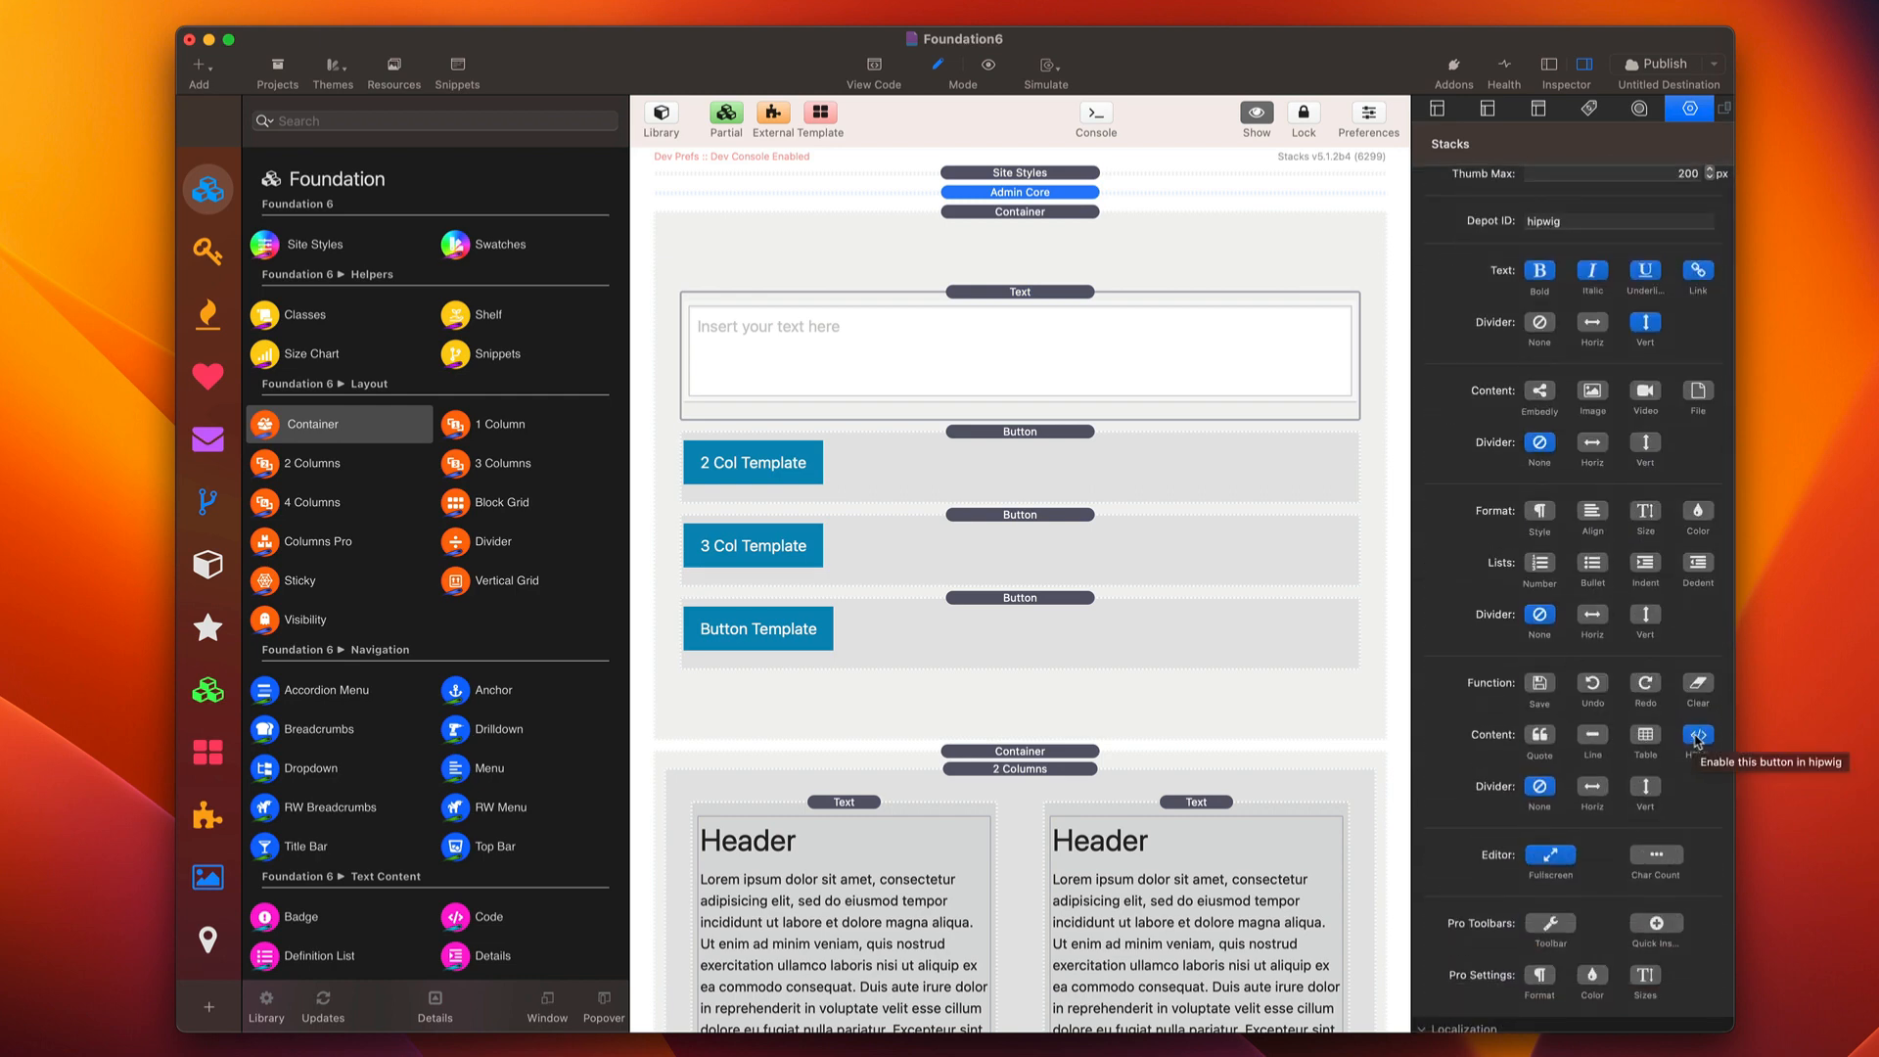
pyautogui.click(1093, 310)
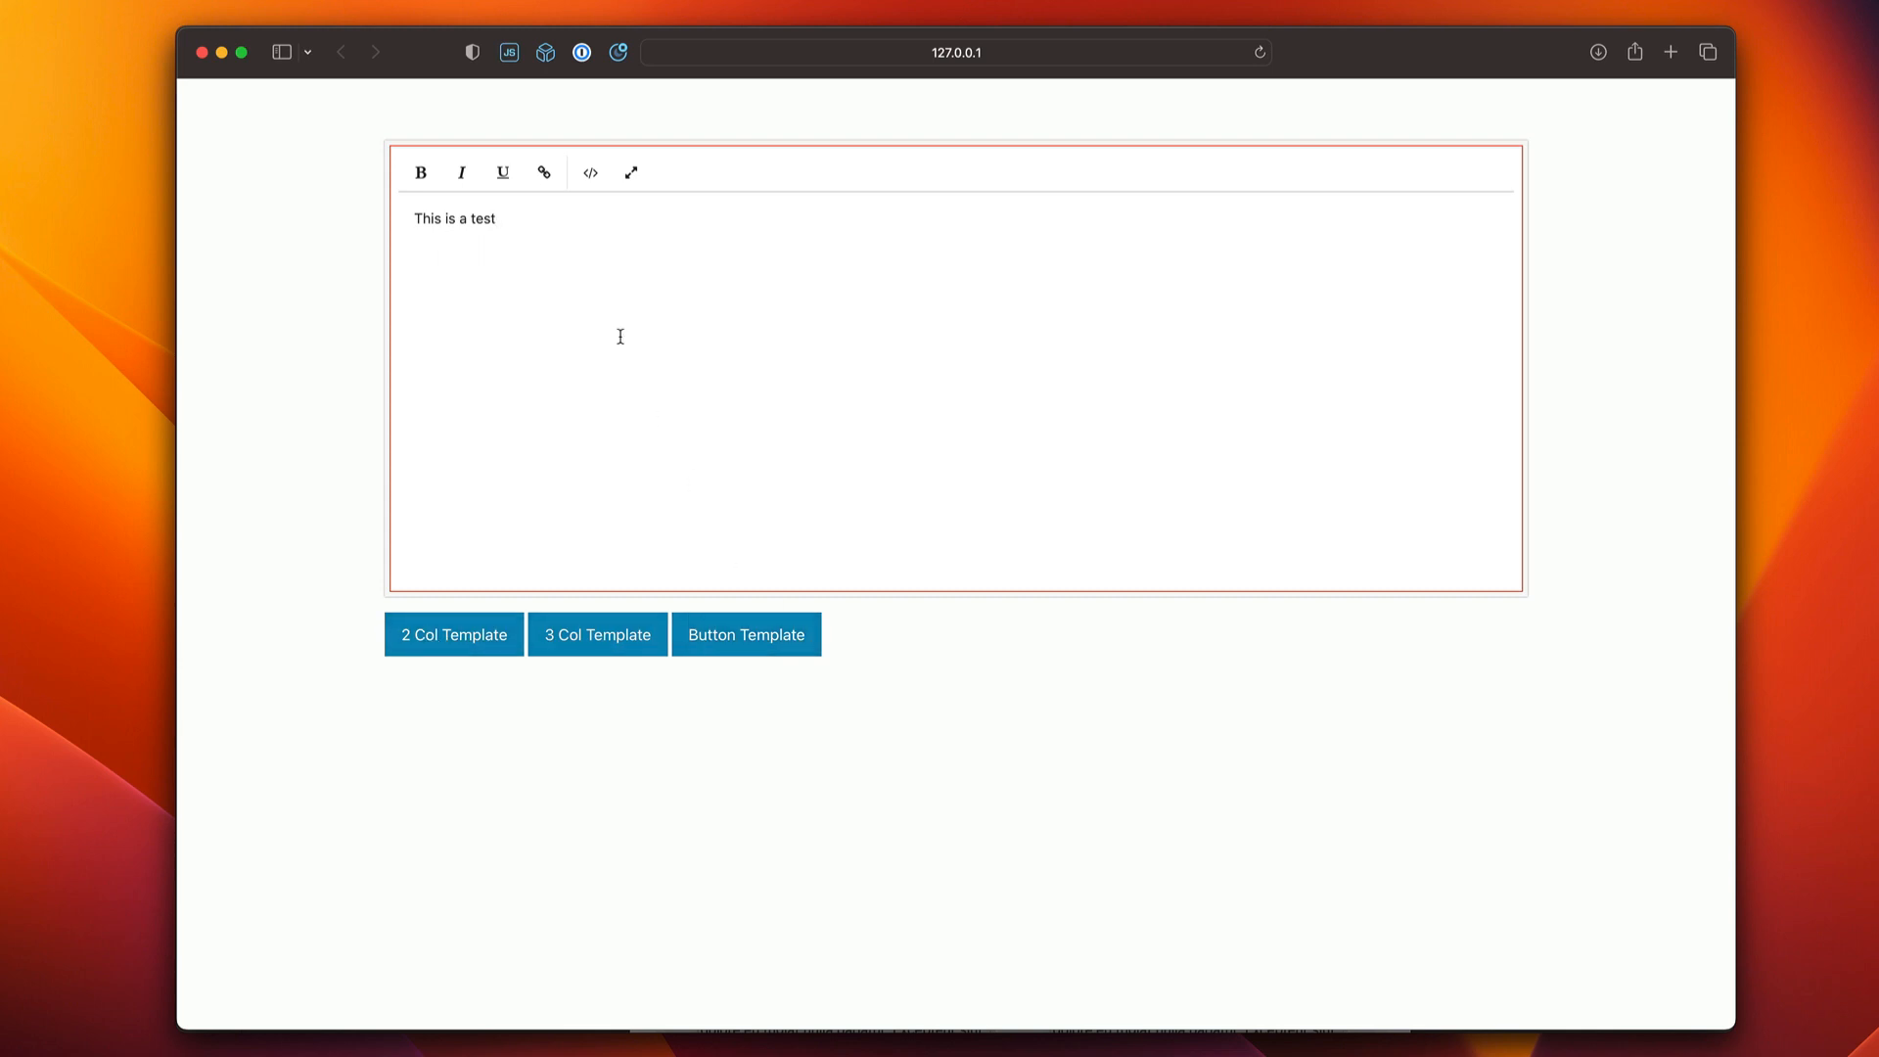
# Step: Replace the test text in the browser preview's editor with two Lorem ipsum paragraphs followed by an empty line
pyautogui.press('super+a')
pyautogui.press('BackSpace')
pyautogui.write(':lorem')
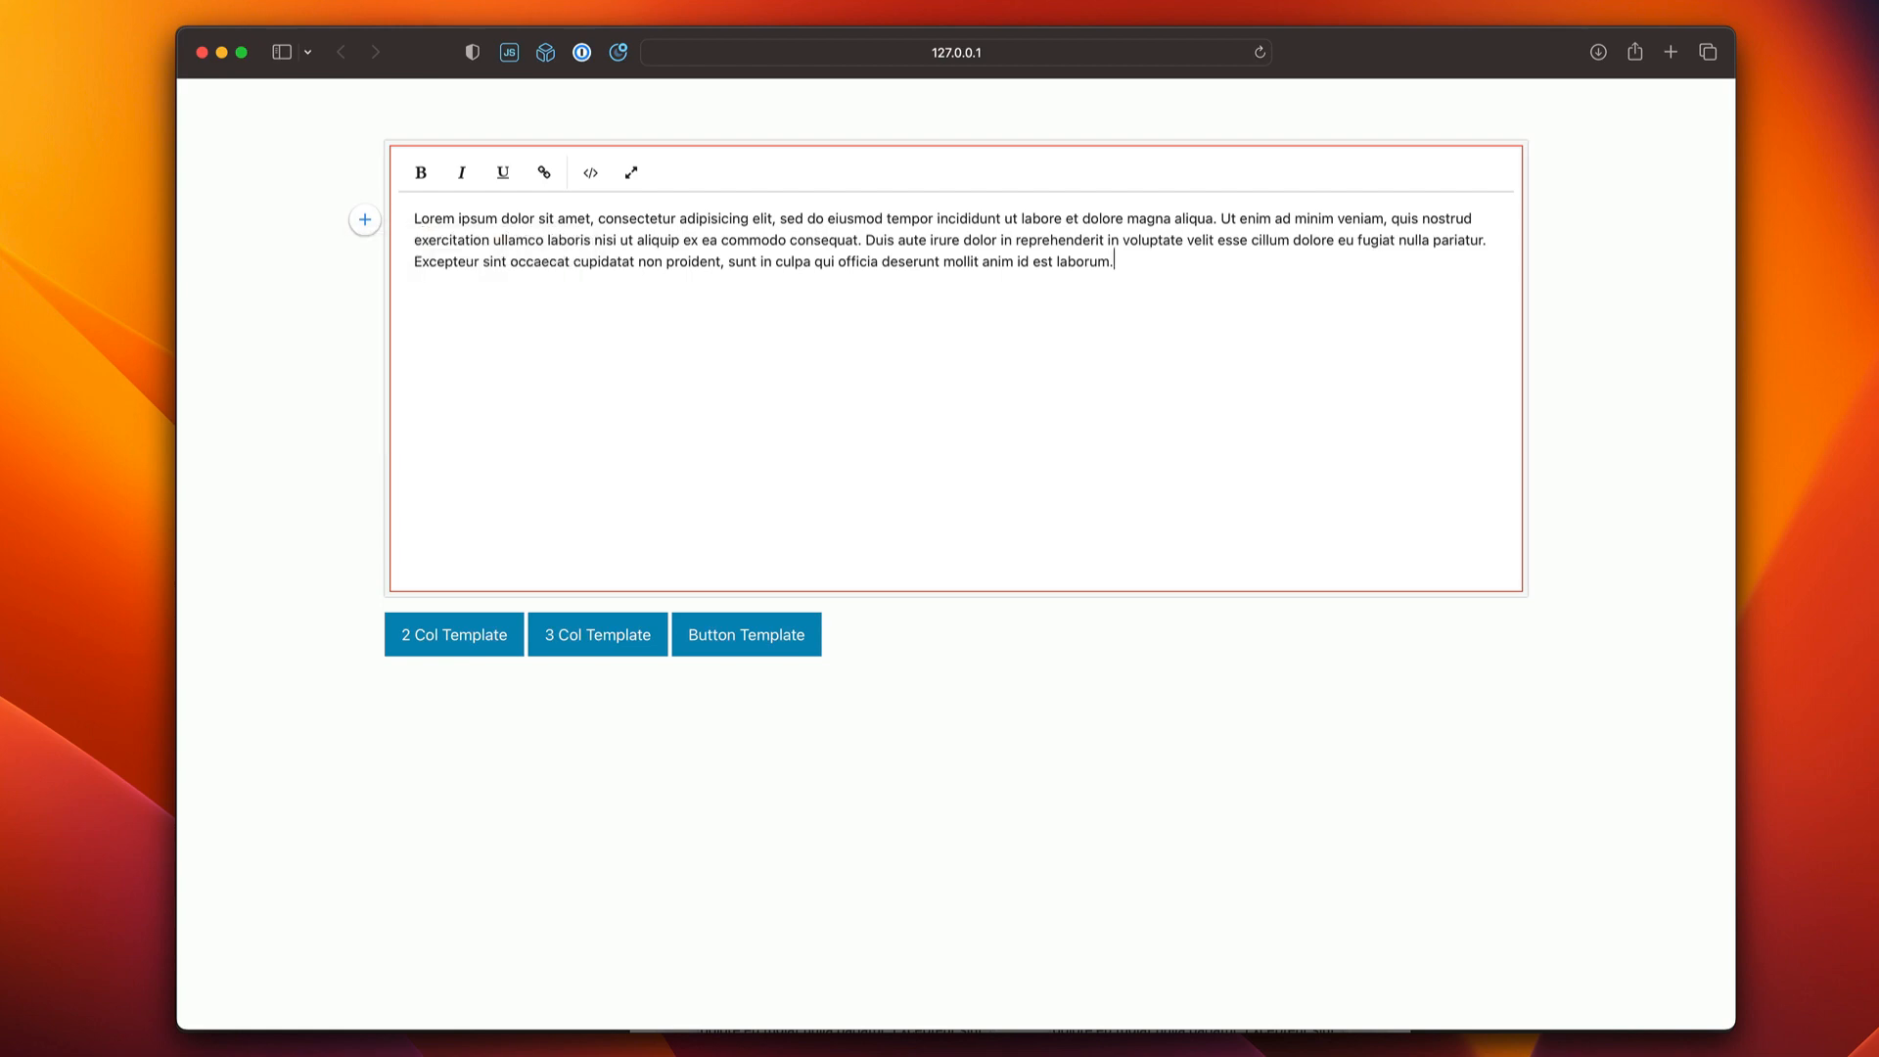
pyautogui.press('Return')
pyautogui.write(':lorem')
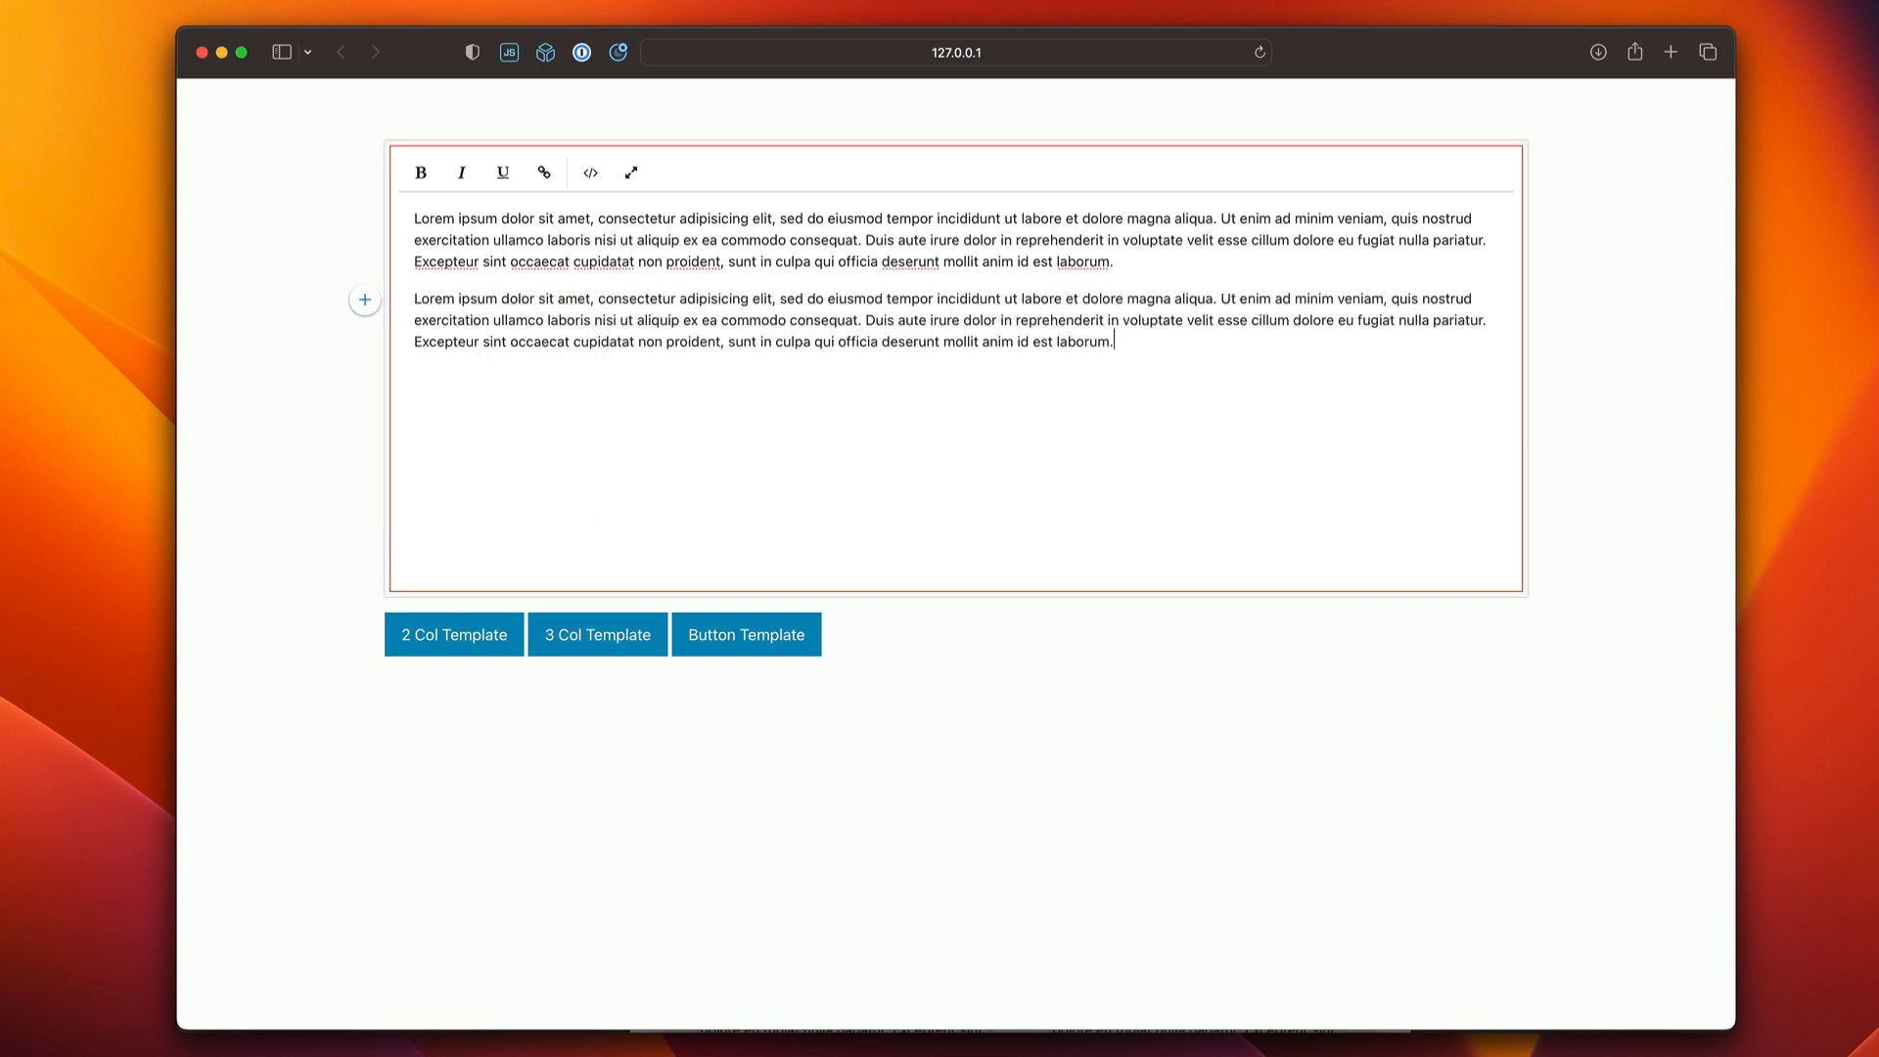
pyautogui.press('Return')
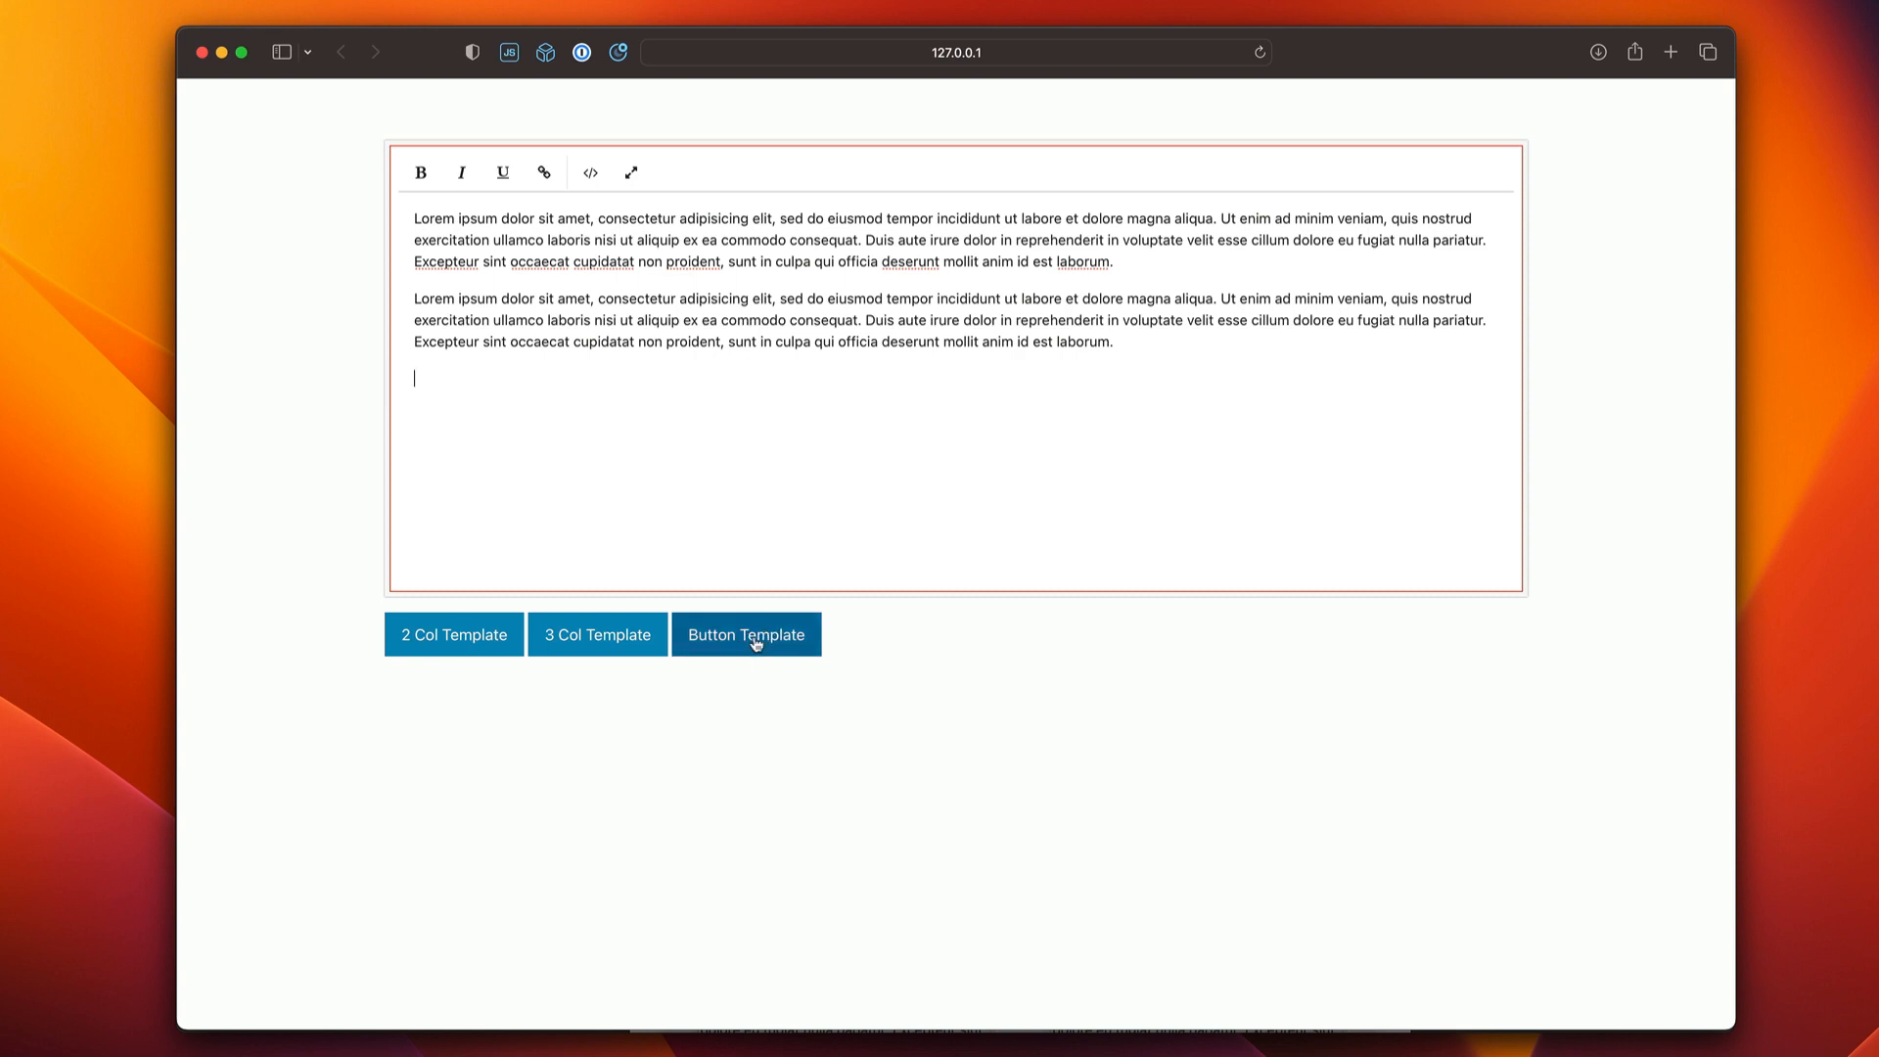
# Step: Insert the copied Button Template markup at the end of the HTML source, then remove the empty paragraph above the rendered button
pyautogui.click(591, 175)
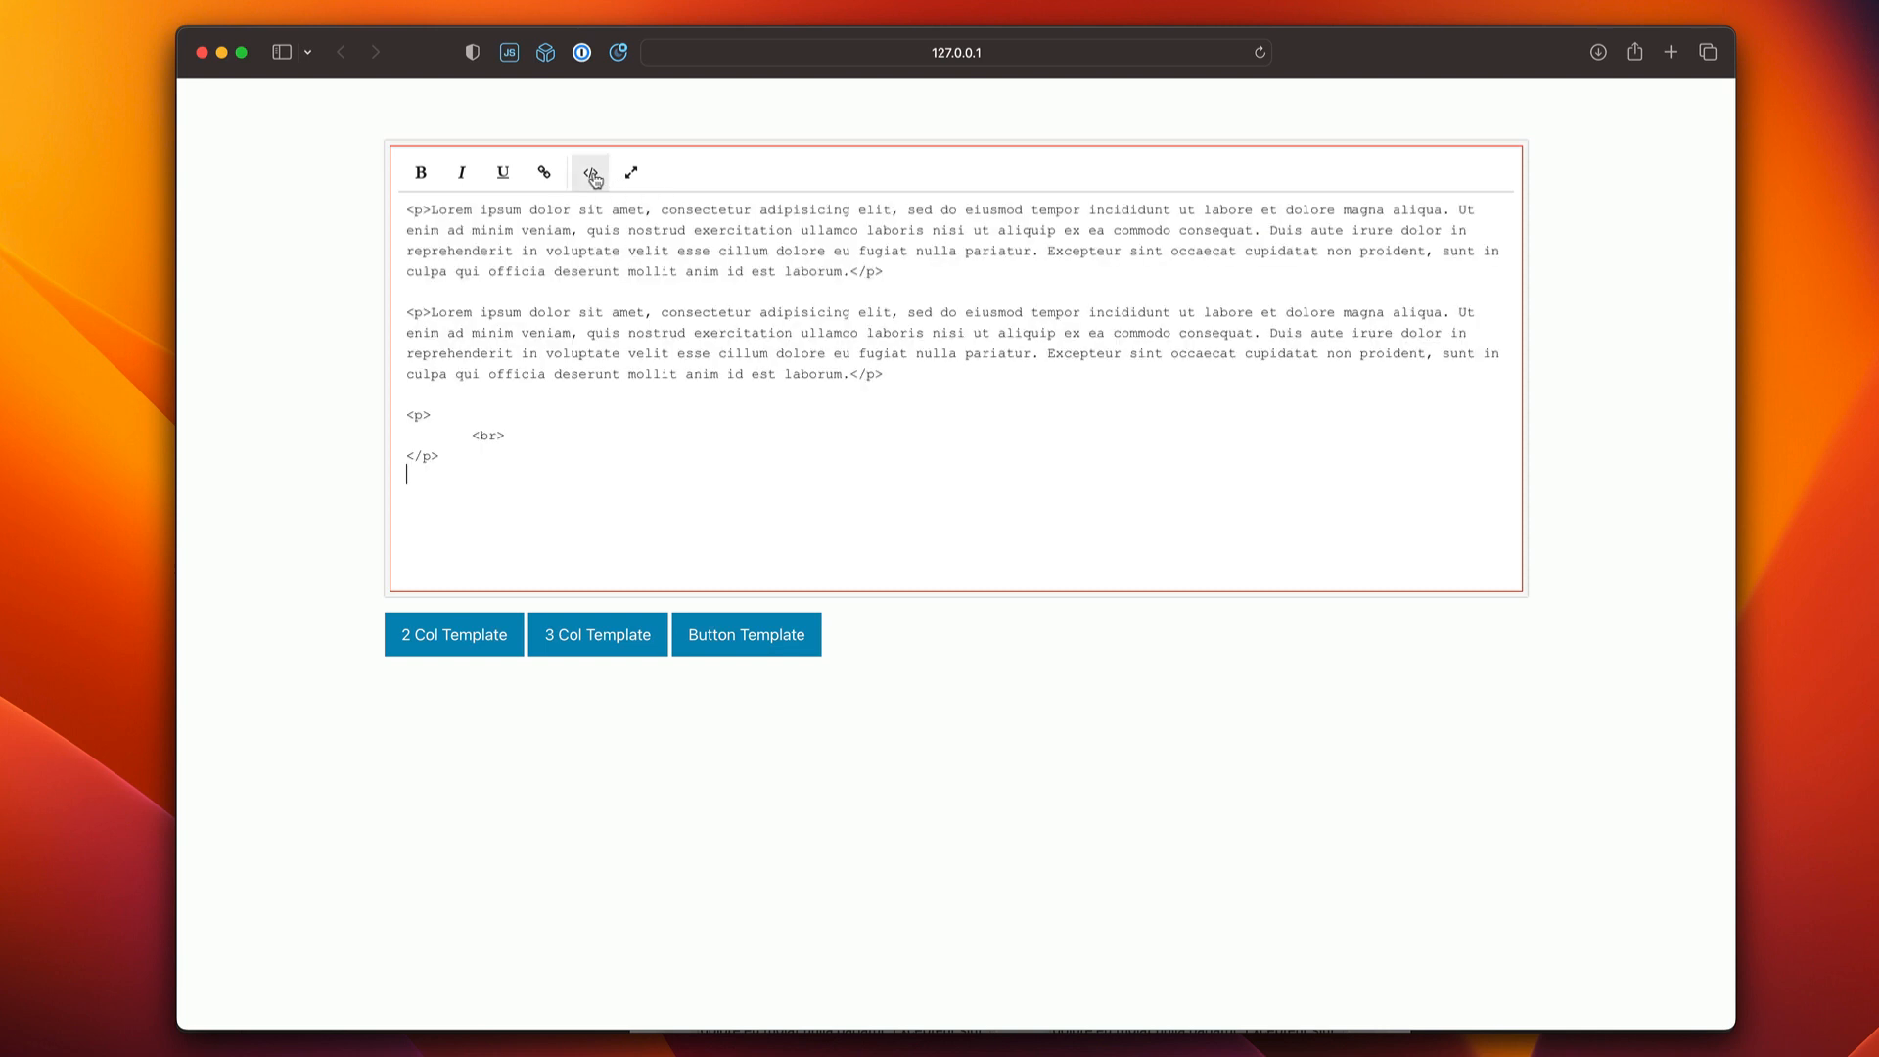
pyautogui.click(549, 476)
pyautogui.write('<a href="#" role="button" target="_self" class="button medium radius ">Button Text</a>')
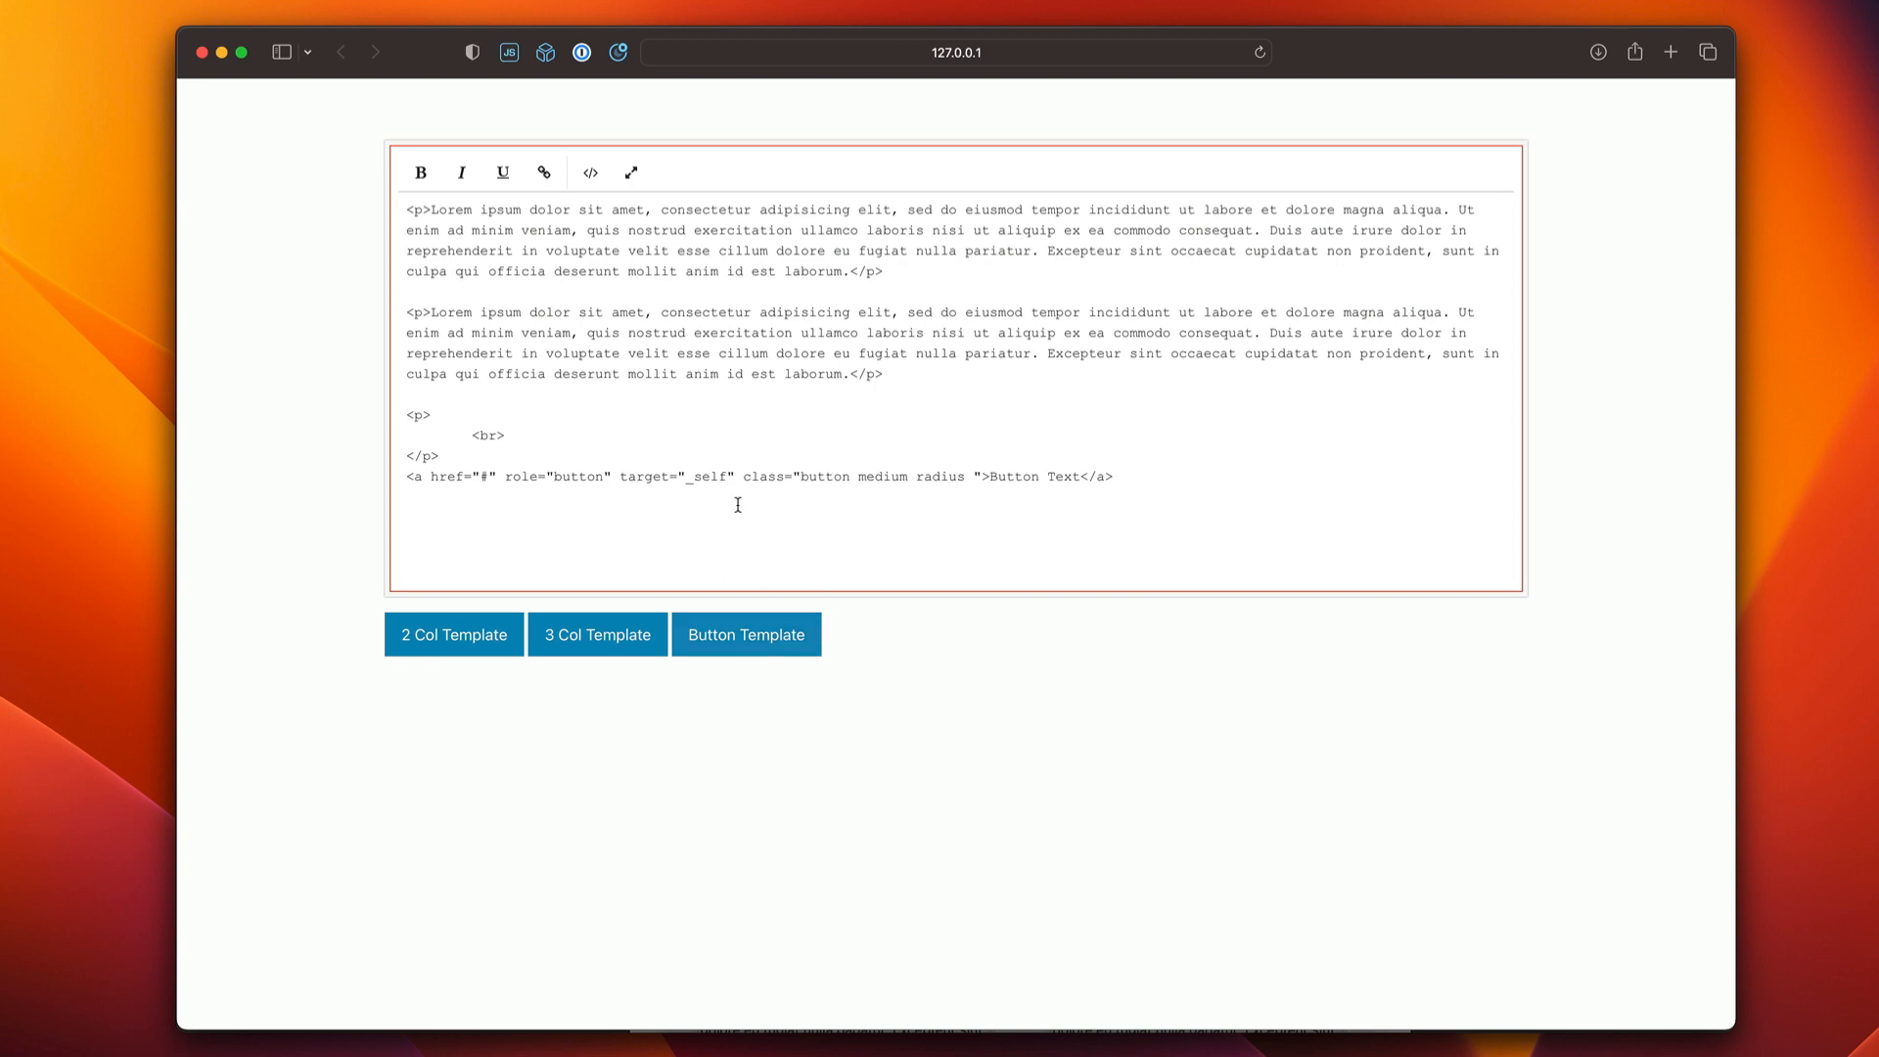
pyautogui.click(590, 173)
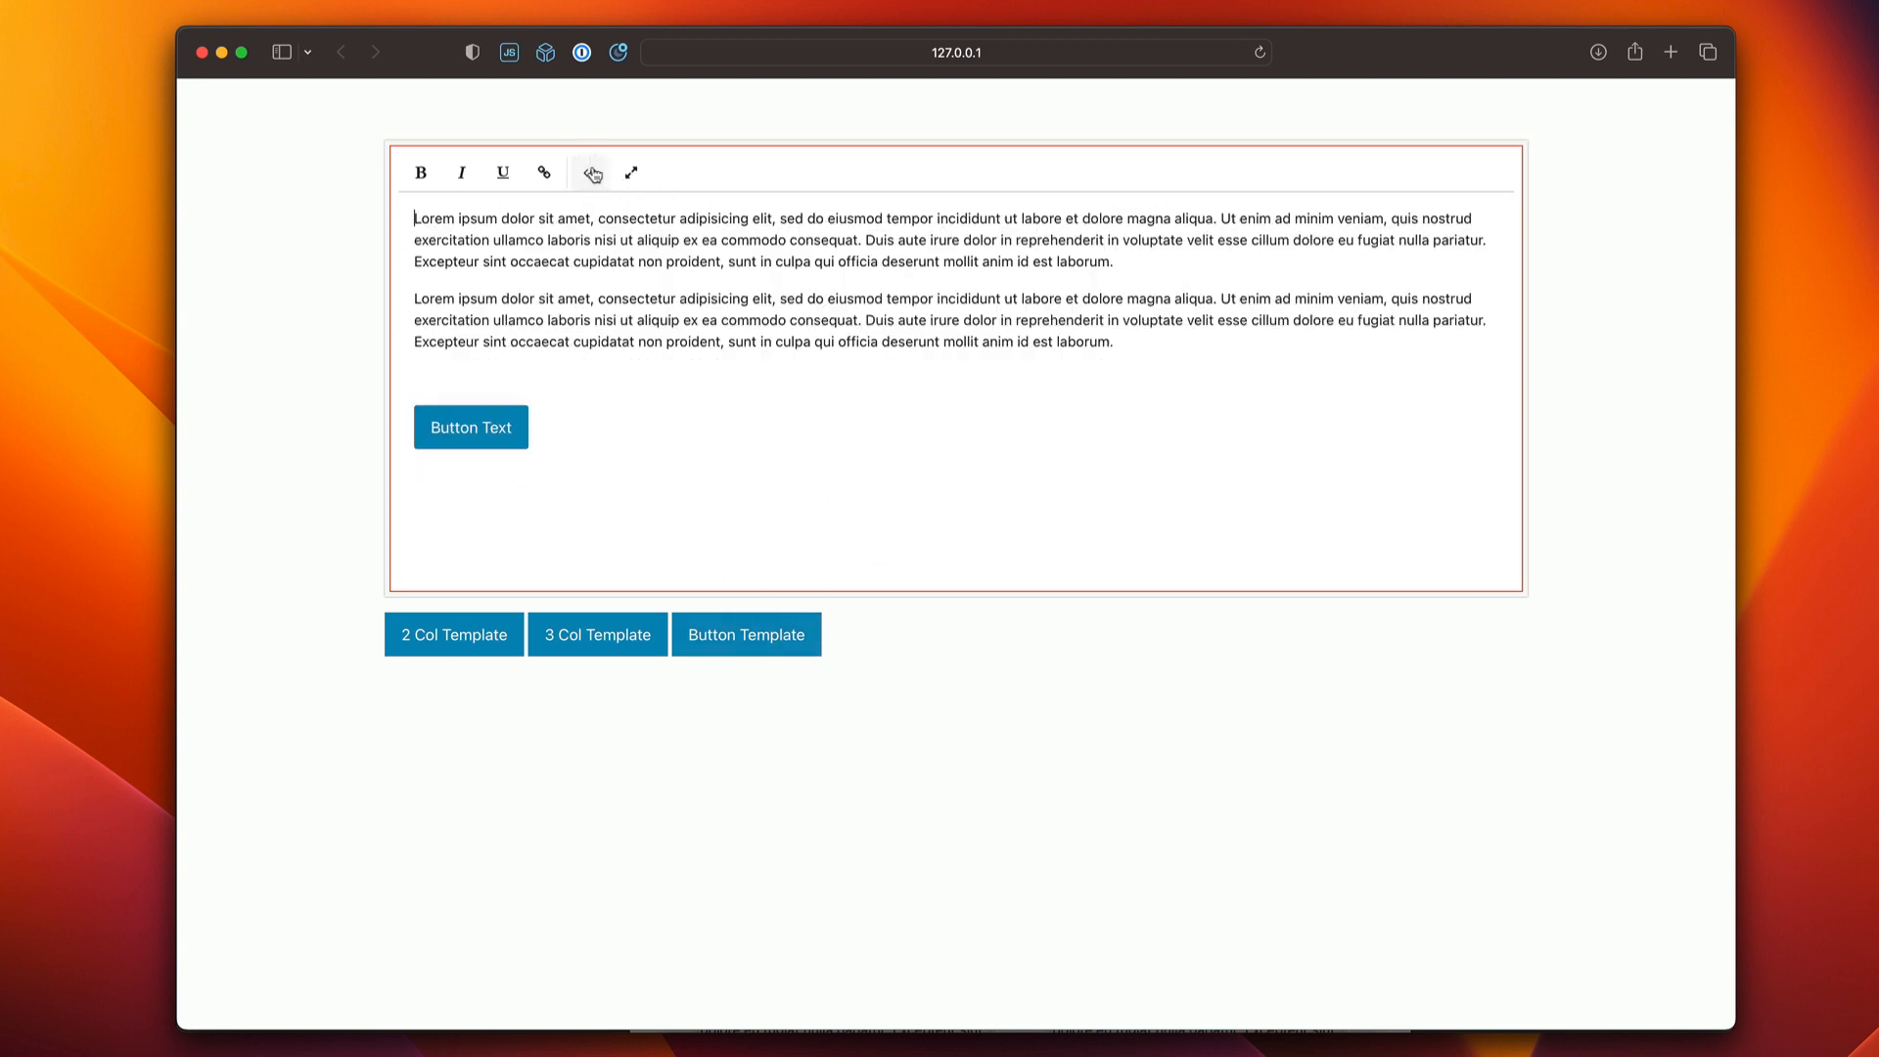
pyautogui.click(528, 370)
pyautogui.press('BackSpace')
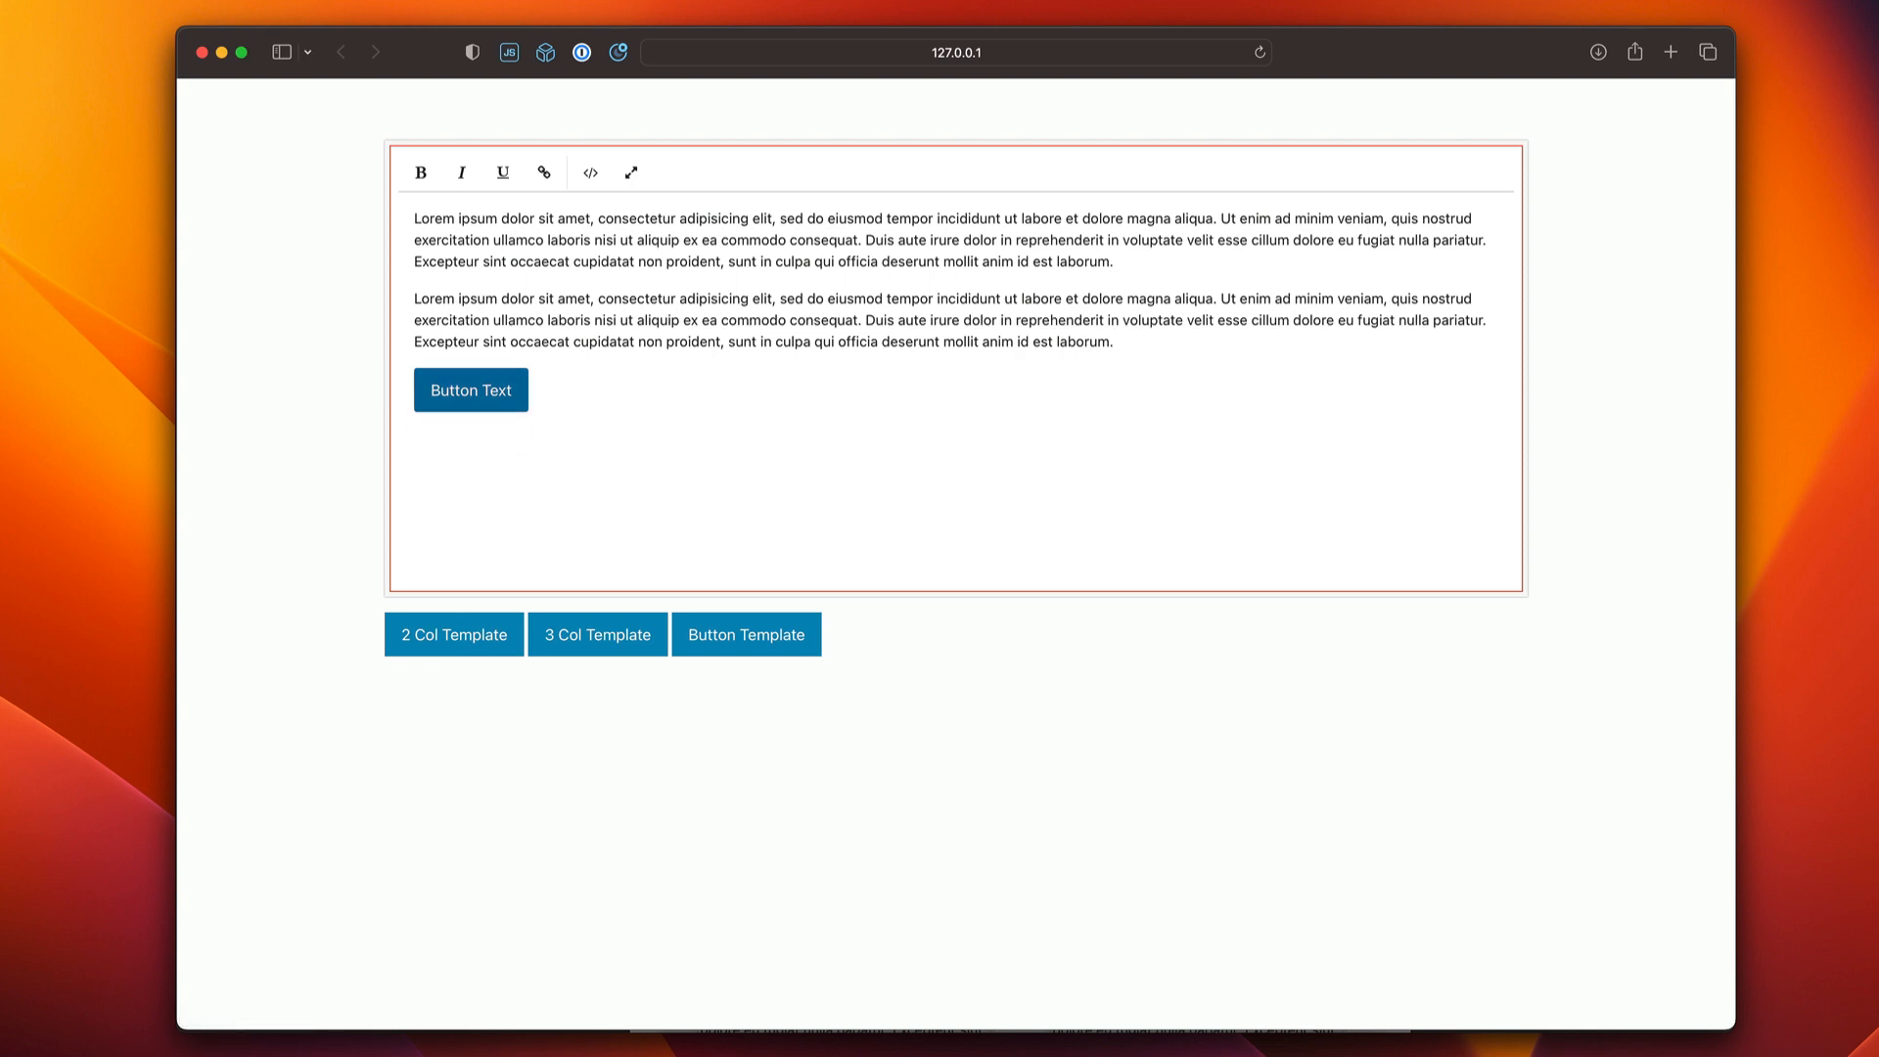
# Step: Open the inserted button's link for editing and set its text to "Link to URL"
pyautogui.click(479, 390)
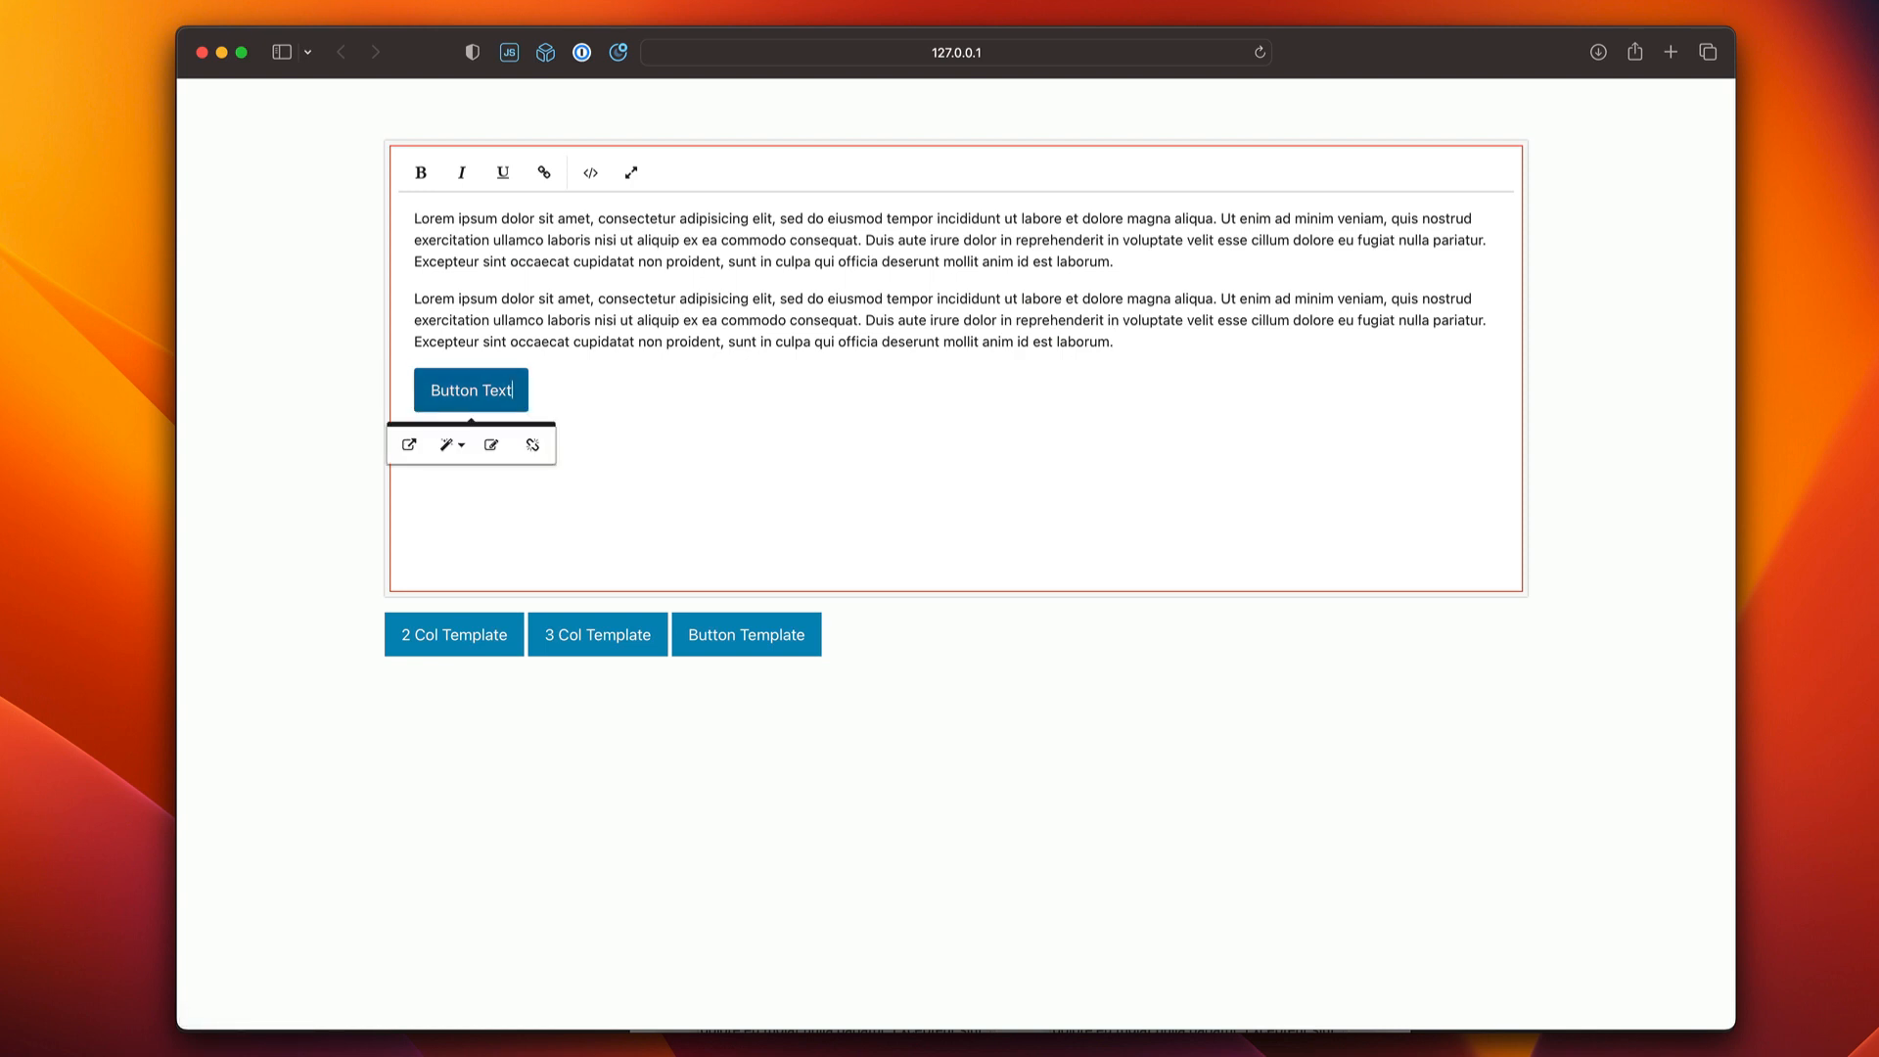
pyautogui.click(491, 445)
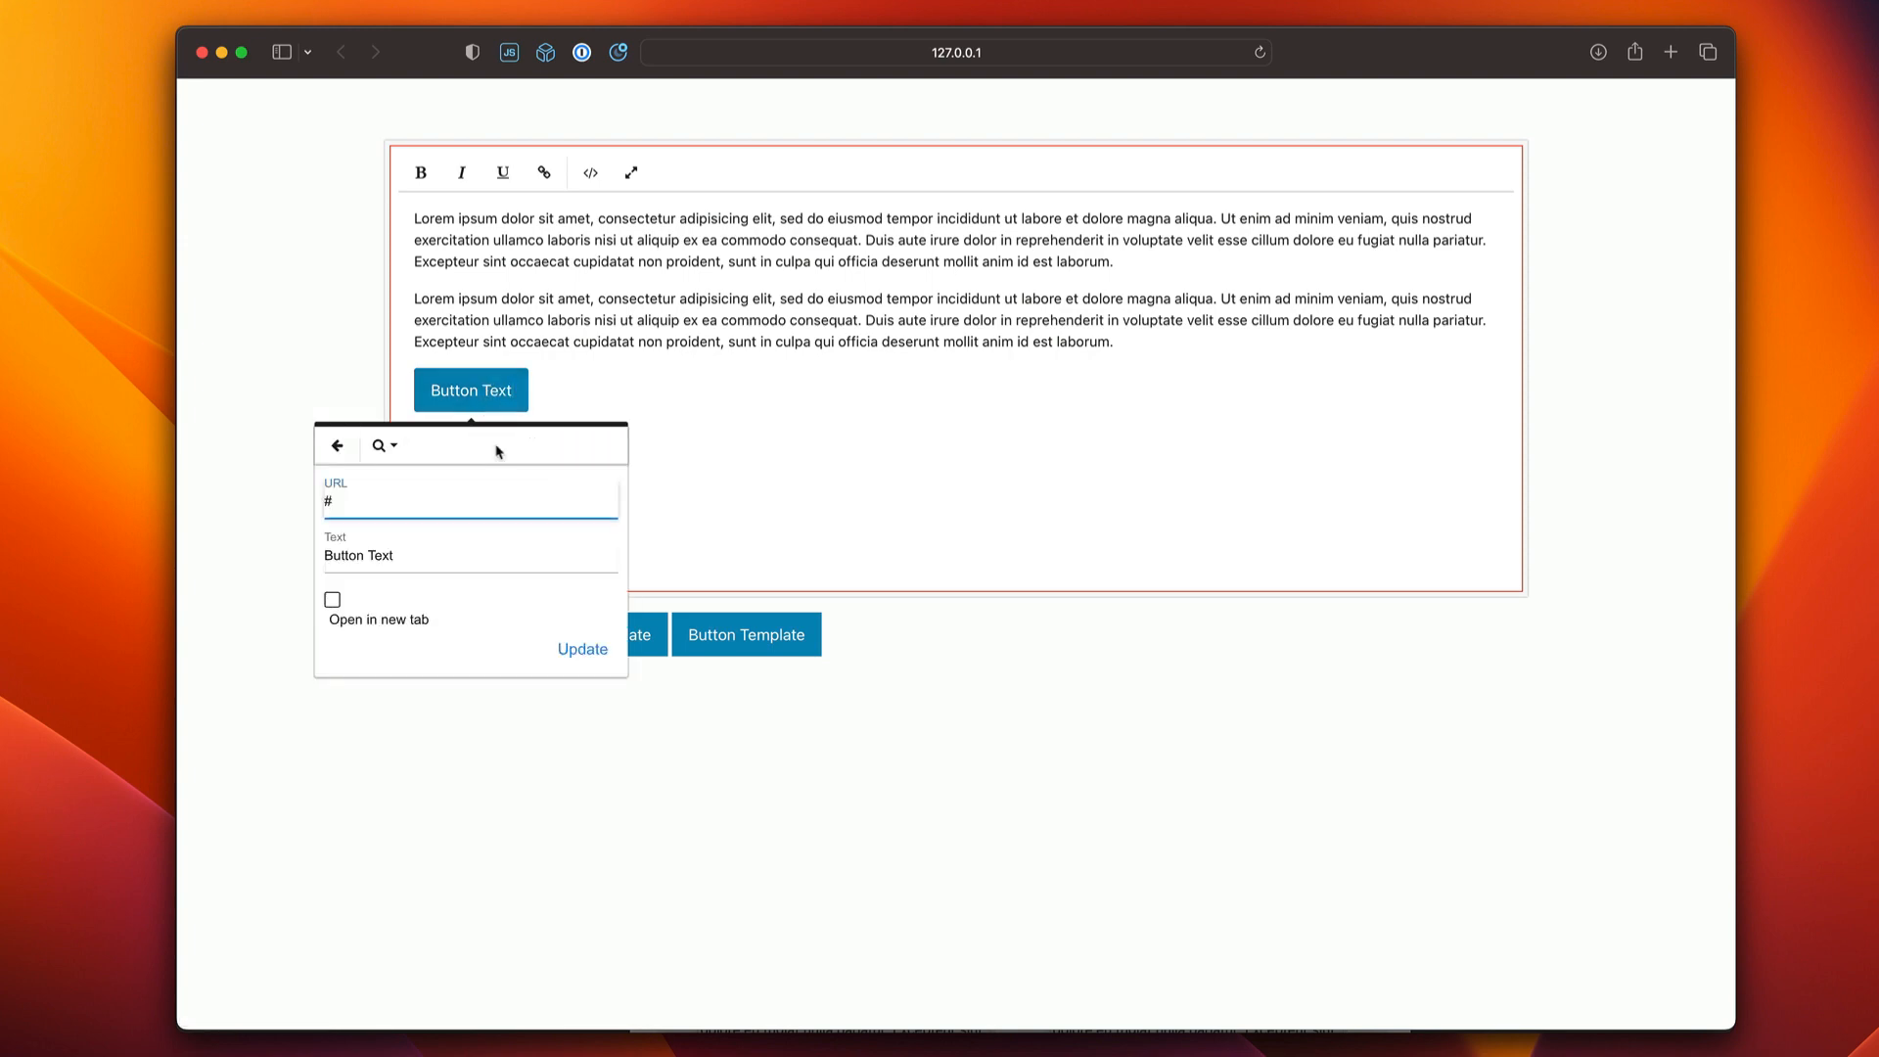
pyautogui.click(413, 557)
pyautogui.tripleClick(413, 557)
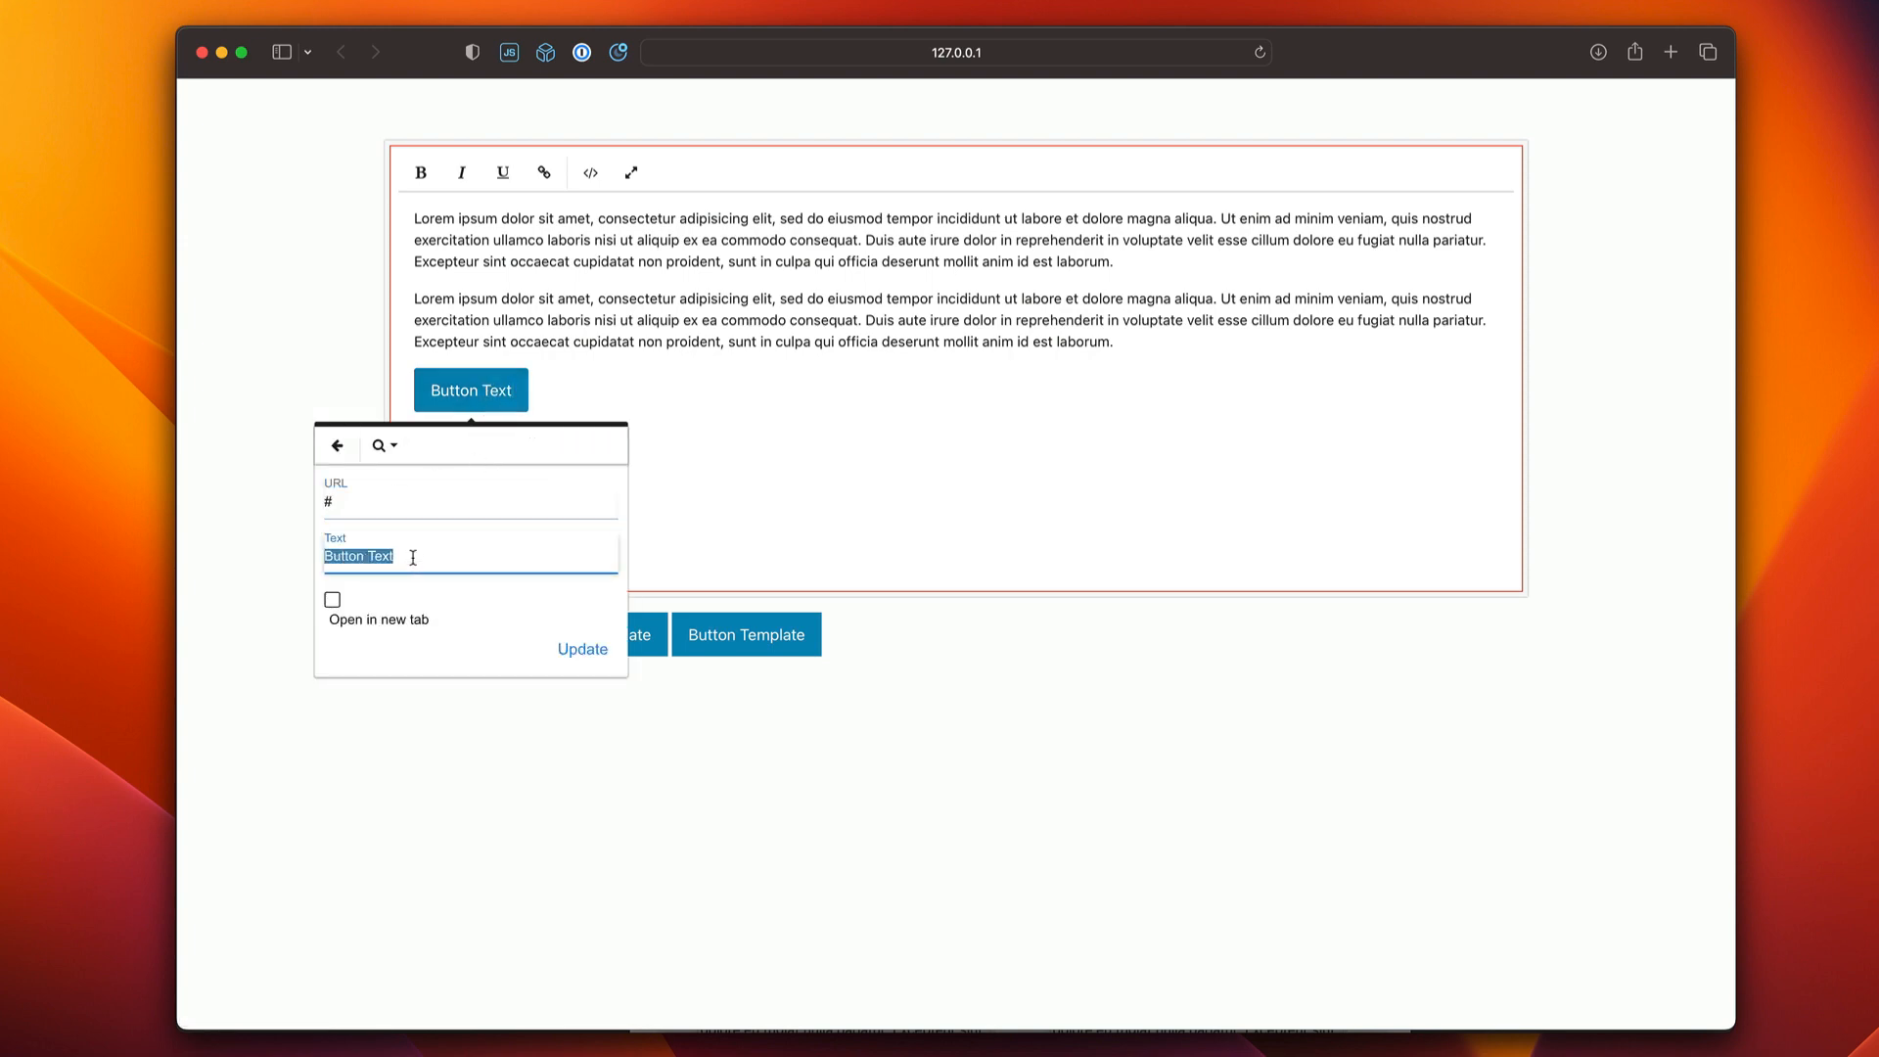
pyautogui.write('Link to URL')
pyautogui.click(377, 501)
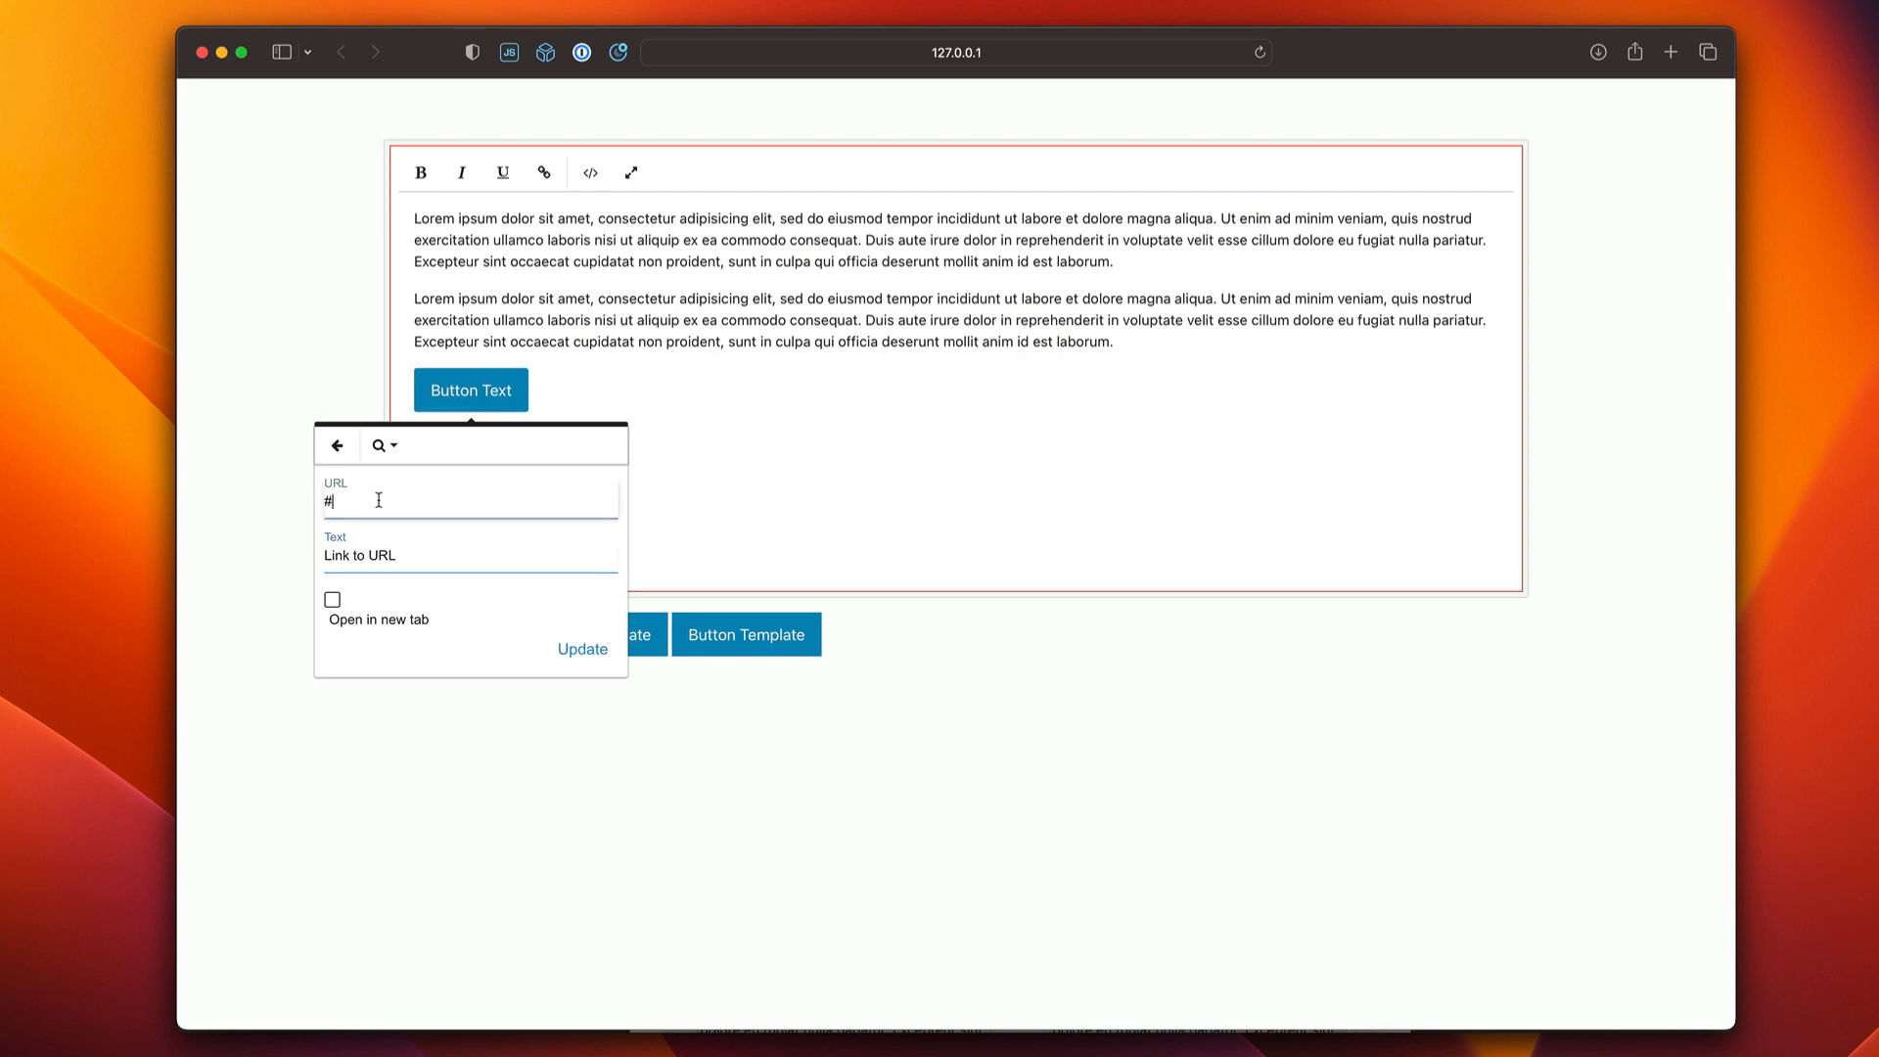
pyautogui.press('BackSpace')
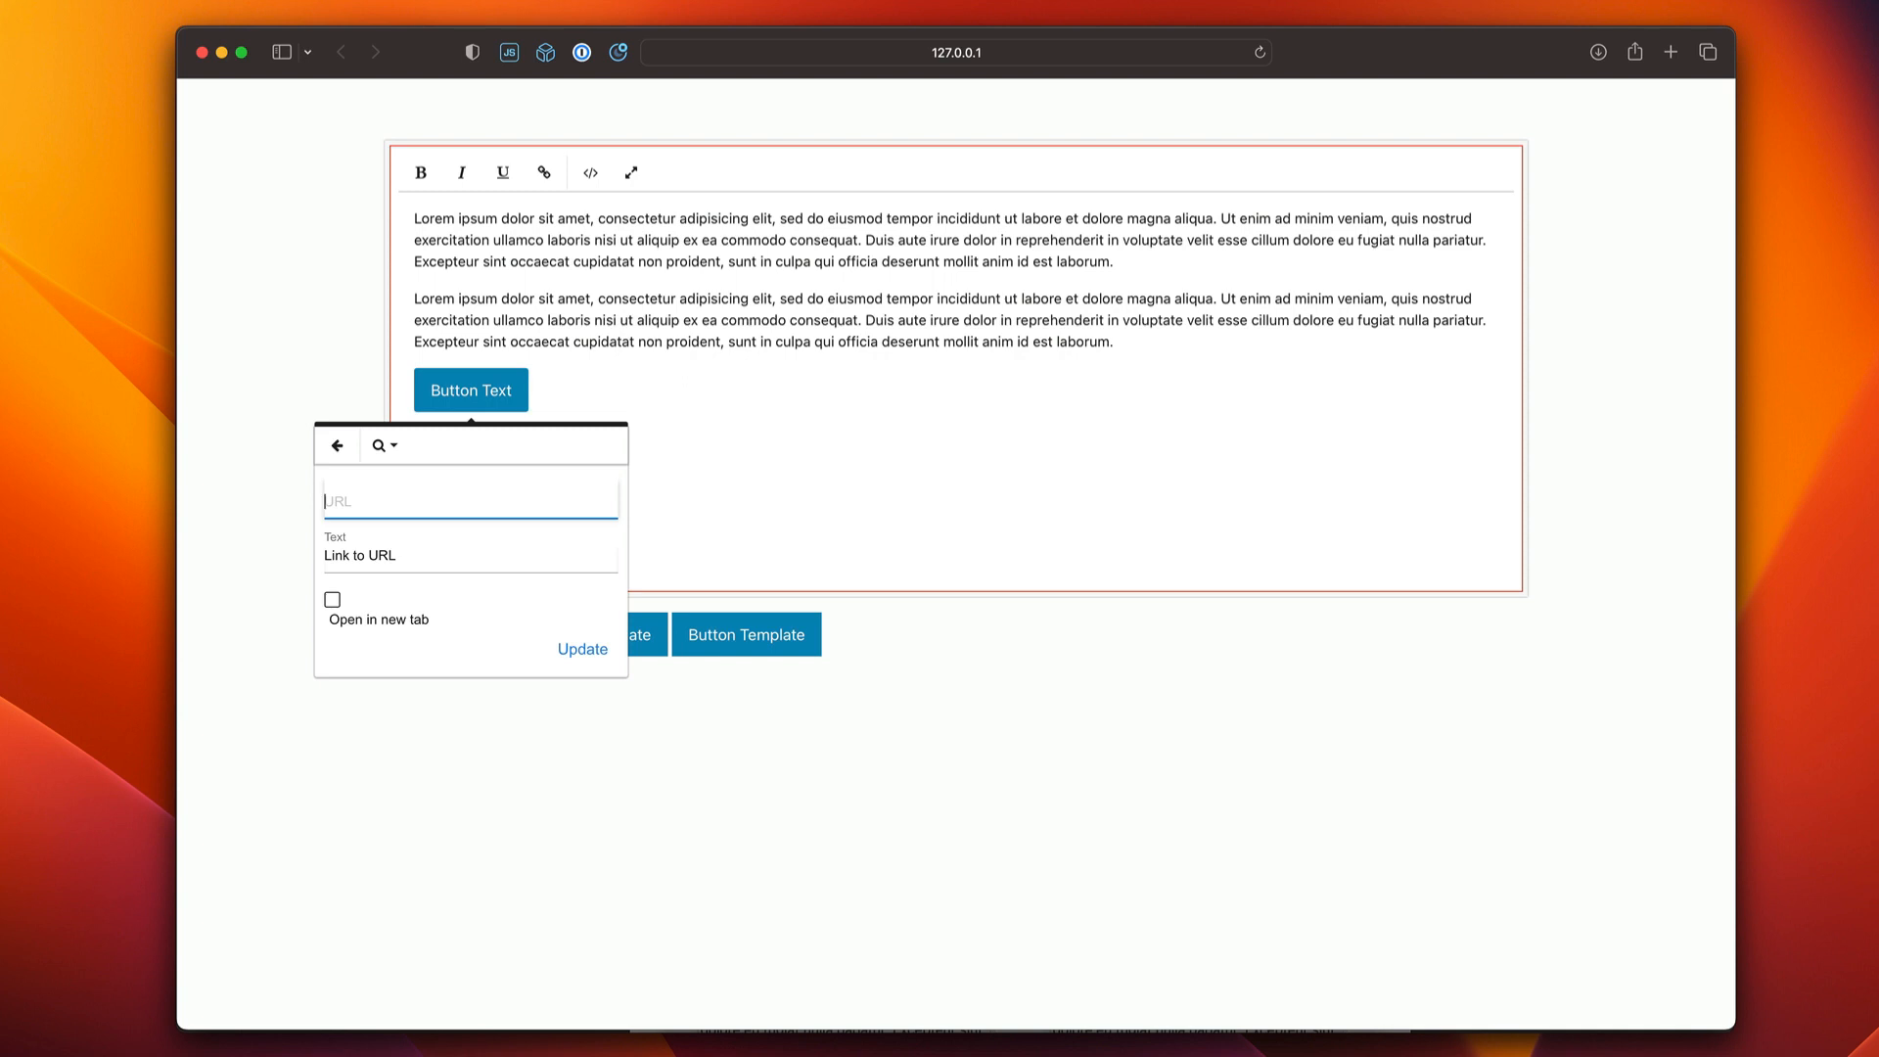
pyautogui.write('https://weavers.sopace')
pyautogui.press('BackSpace')
pyautogui.press('BackSpace')
pyautogui.press('BackSpace')
pyautogui.press('BackSpace')
pyautogui.press('BackSpace')
pyautogui.write('pace')
pyautogui.click(581, 651)
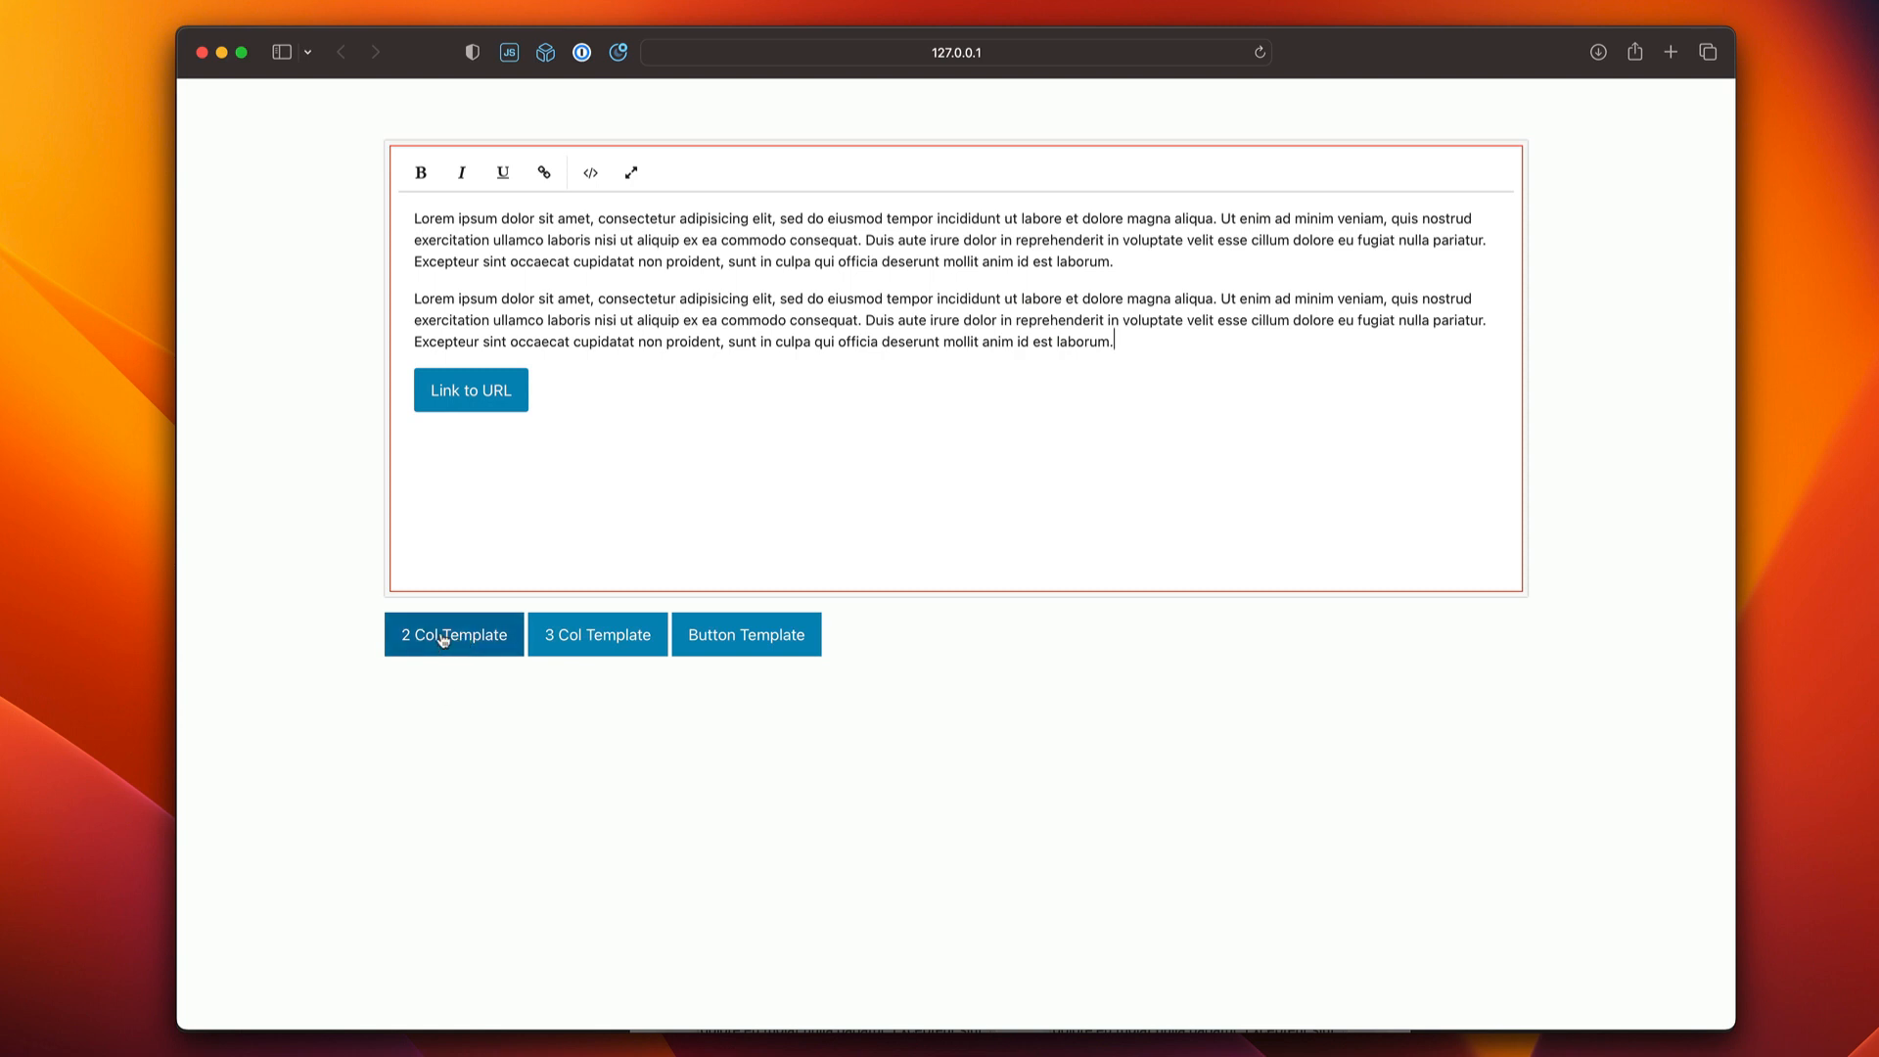
# Step: Insert the copied 2 Col Template markup between the two Lorem ipsum paragraphs in the HTML source and return to the visual view
pyautogui.click(602, 172)
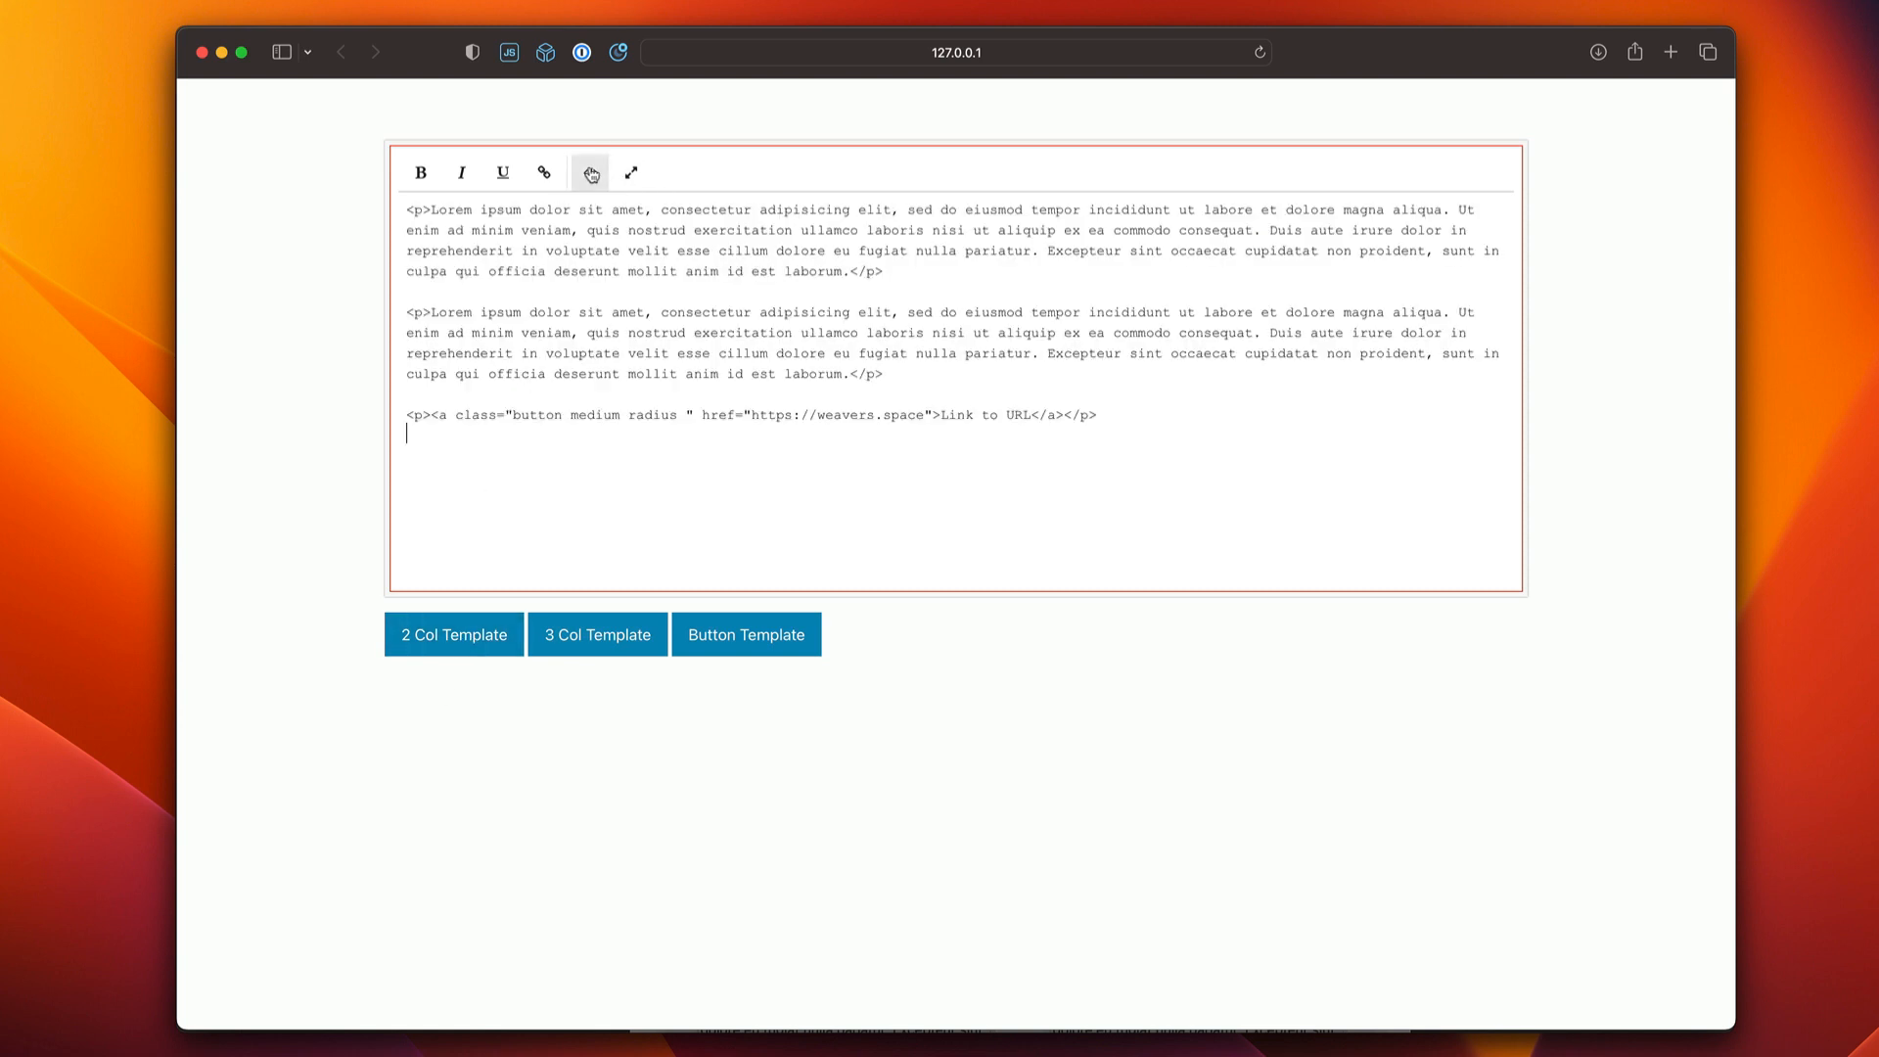
pyautogui.click(916, 271)
pyautogui.press('Return')
pyautogui.press('Return')
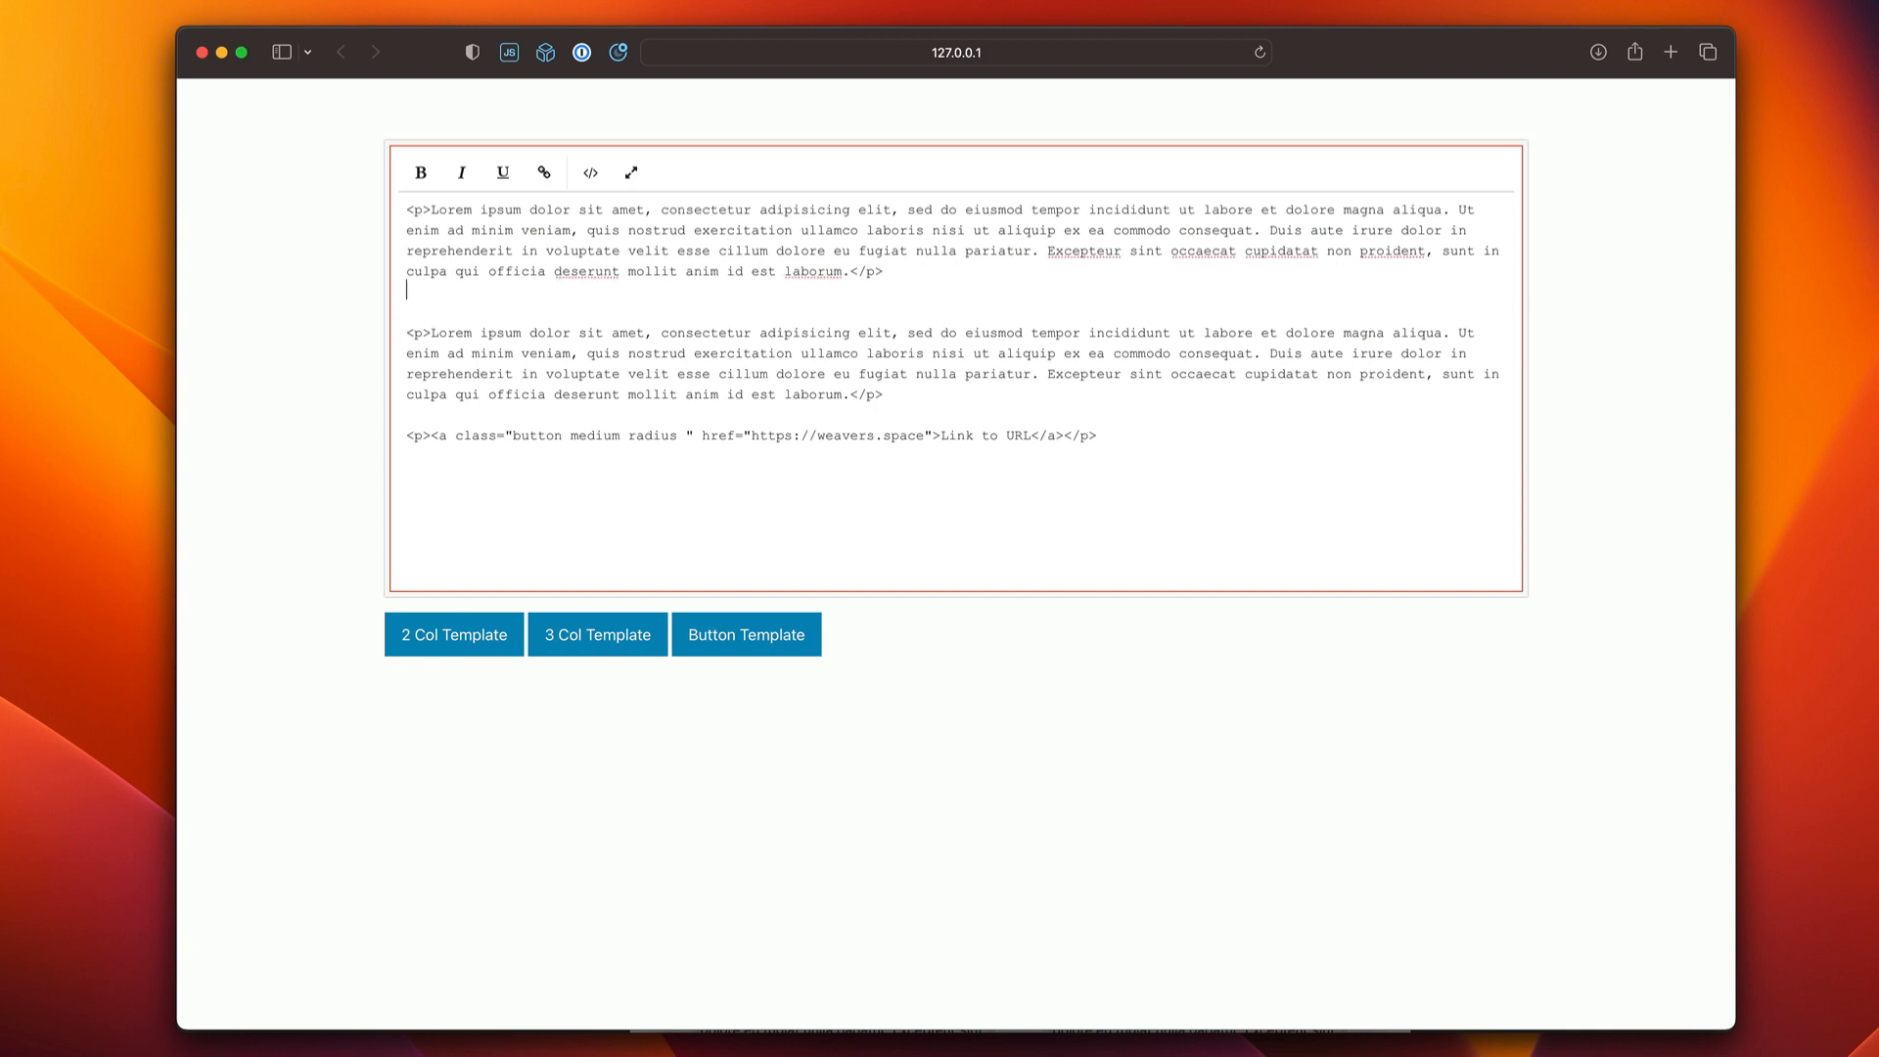
pyautogui.write('<div class="grid-x grid-padding-x grid-padding-y "><div class="cell small-12 medium-auto "><div class="text "><h3 id="header">Header</h3> <p>Lorem ipsum dolor sit amet, consectetur adipisicing elit, sed do eiusmod tempor incididunt ut labore et dolore magna aliqua. Ut enim ad minim veniam, quis nostrud exercitation ullamco laboris nisi ut aliquip ex ea commodo consequat. Duis aute irure dolor in reprehenderit in voluptate velit esse cillum dolore eu fugiat nulla pariatur. Excepteur sint occaecat cupidatat non proident, sunt in culpa qui officia deserunt mollit anim id est laborum.</p></div> </div><div class="cell small-12 medium-auto "><div class="text "><h3 id="header">Header</h3> <p>Lorem ipsum dolor sit amet, consectetur adipisicing elit, sed do eiusmod tempor incididunt ut labore et dolore magna aliqua. Ut enim ad minim veniam, quis nostrud exercitation ullamco laboris nisi ut aliquip ex ea commodo consequat. Duis aute irure dolor in reprehenderit in voluptate velit esse cillum dolore eu fugiat nulla pariatur. Excepteur sint occaecat cupidatat non proident, sunt in culpa qui officia deserunt mollit anim id est laborum.</p></div> </div></div>')
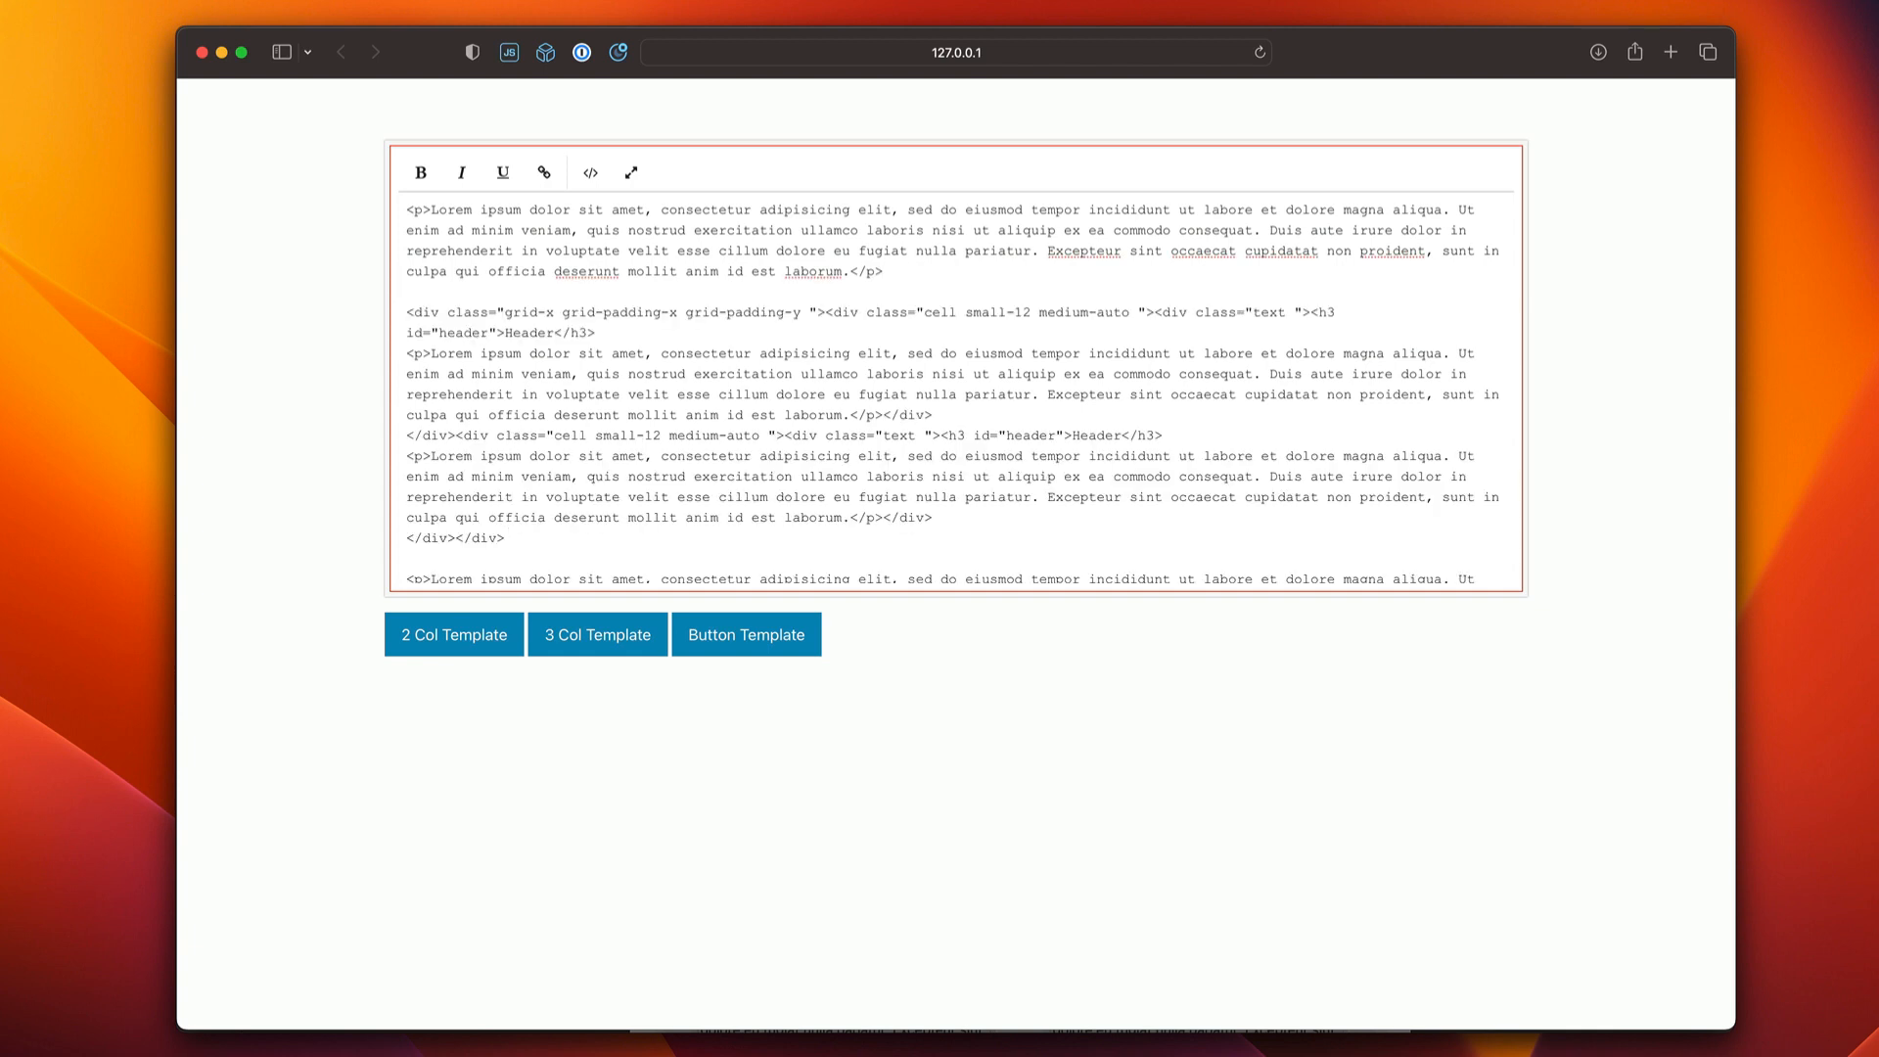
pyautogui.click(591, 173)
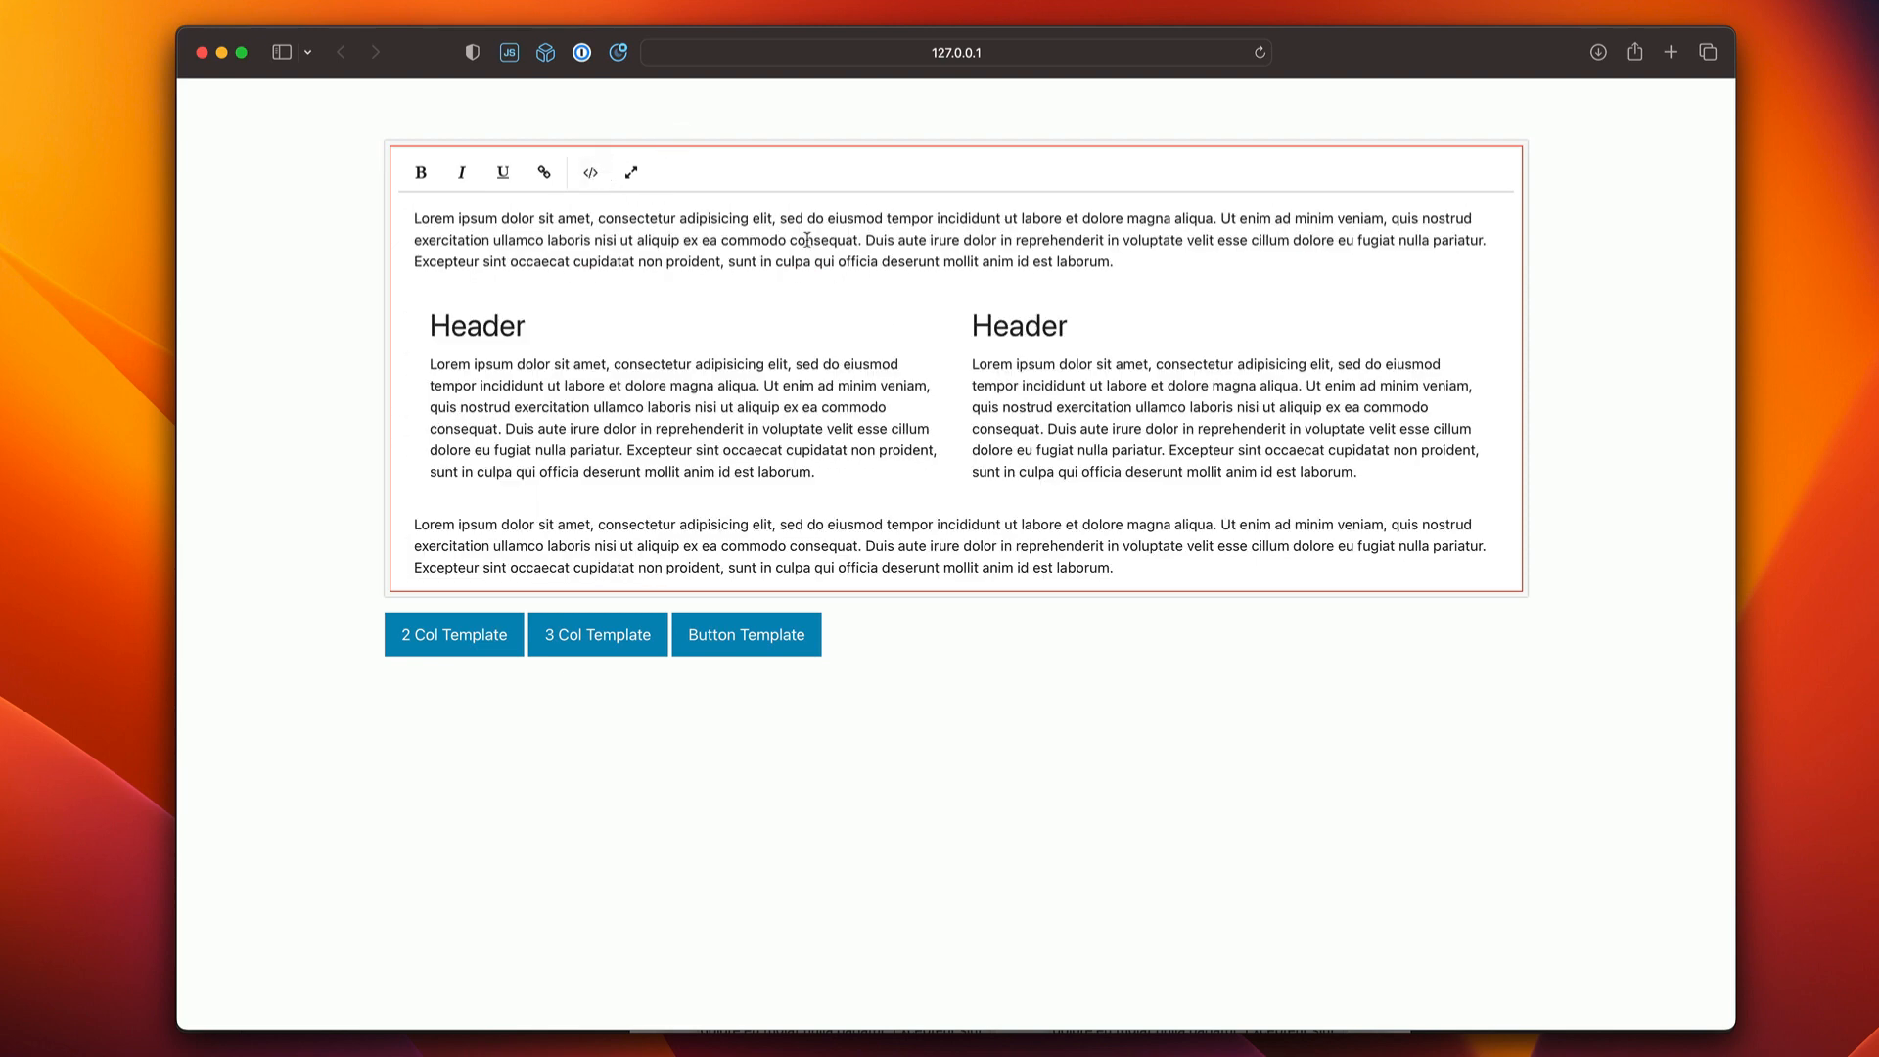
# Step: Rename the second column's header to "2 Col" and the first column's header to "Column 1"
pyautogui.doubleClick(1008, 329)
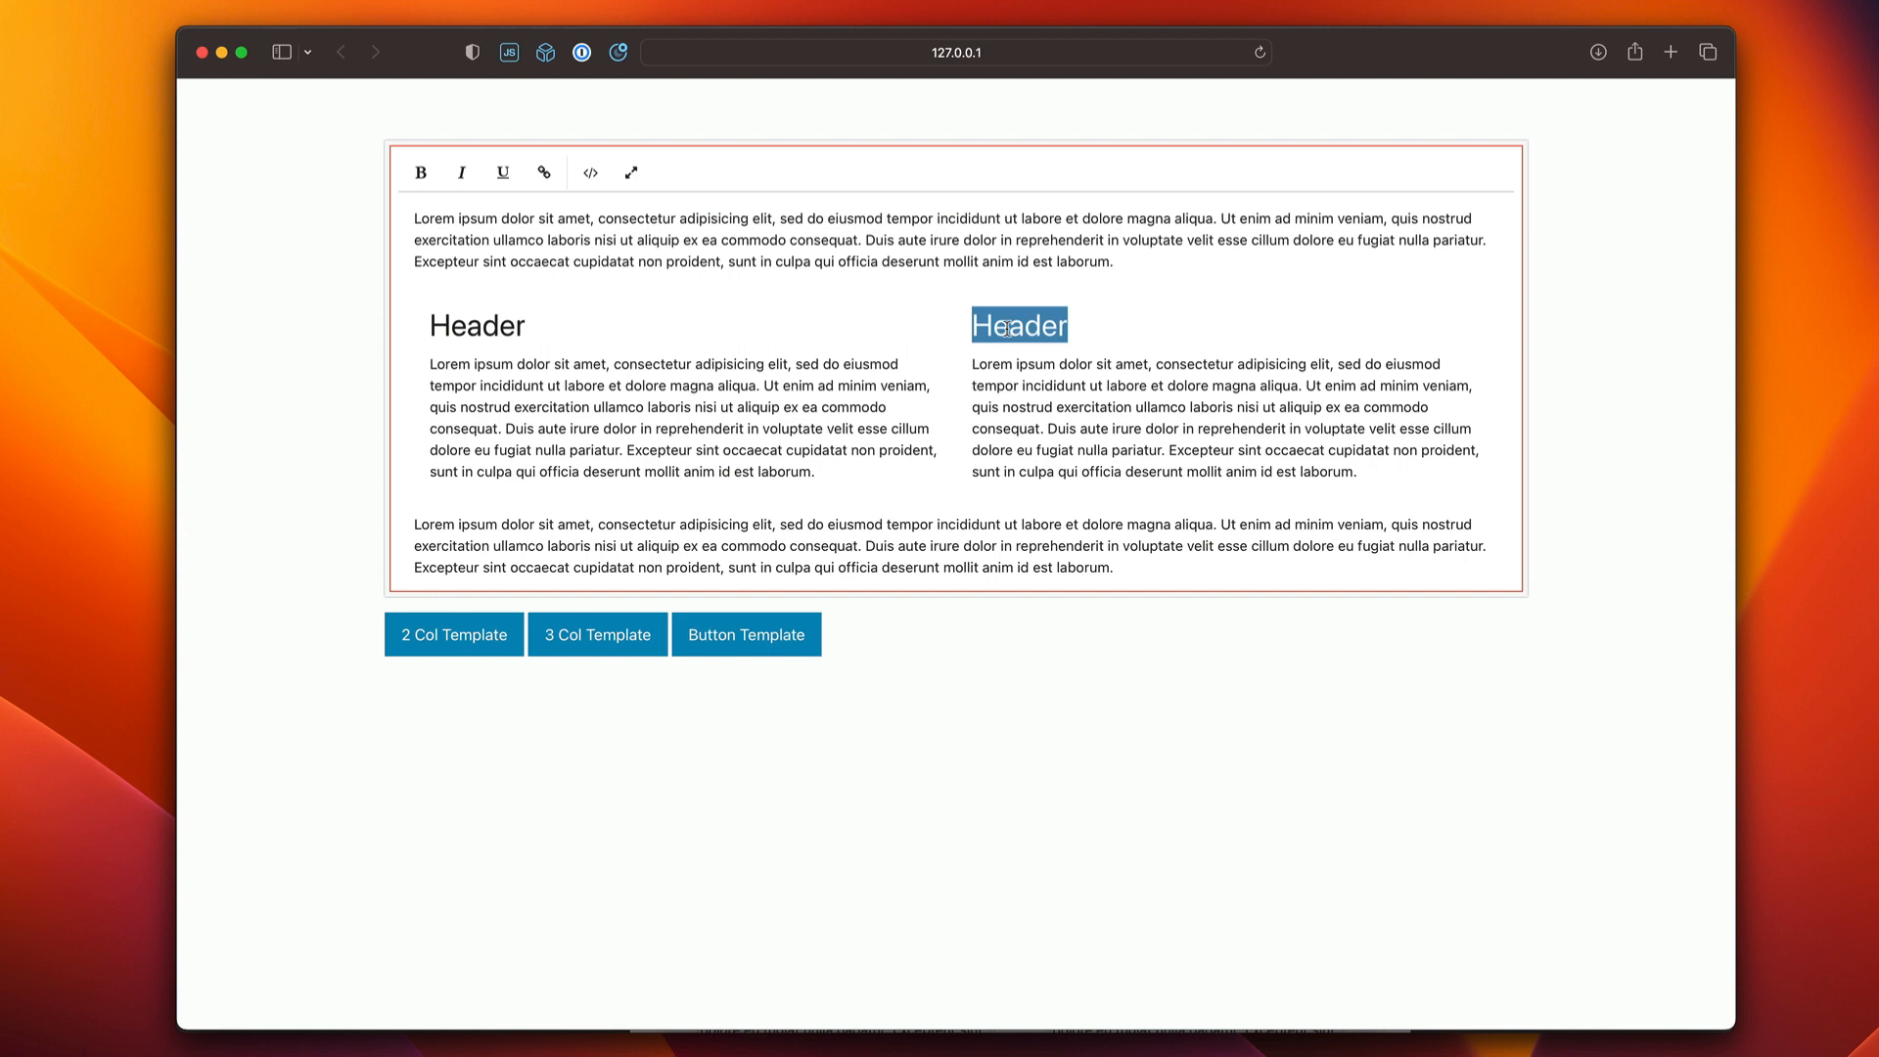
pyautogui.write('2')
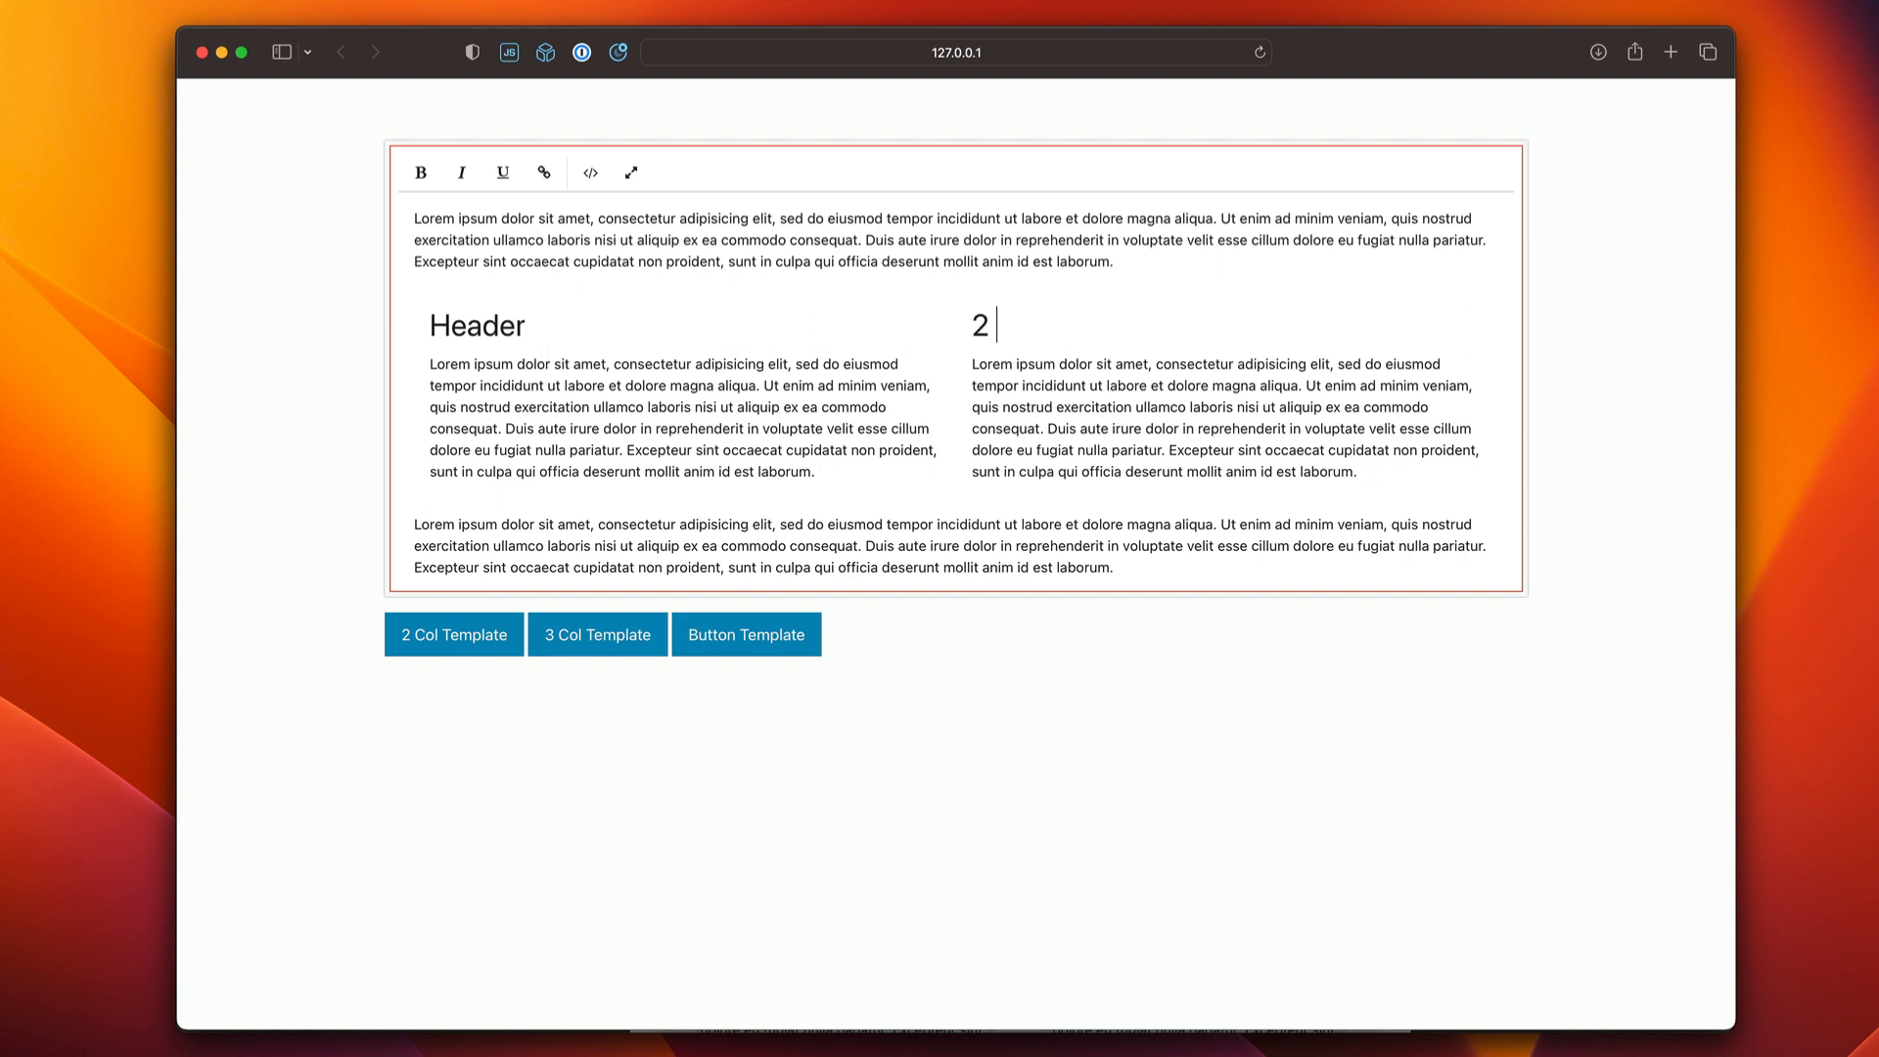
pyautogui.write(' Col')
pyautogui.doubleClick(486, 325)
pyautogui.write('Column ')
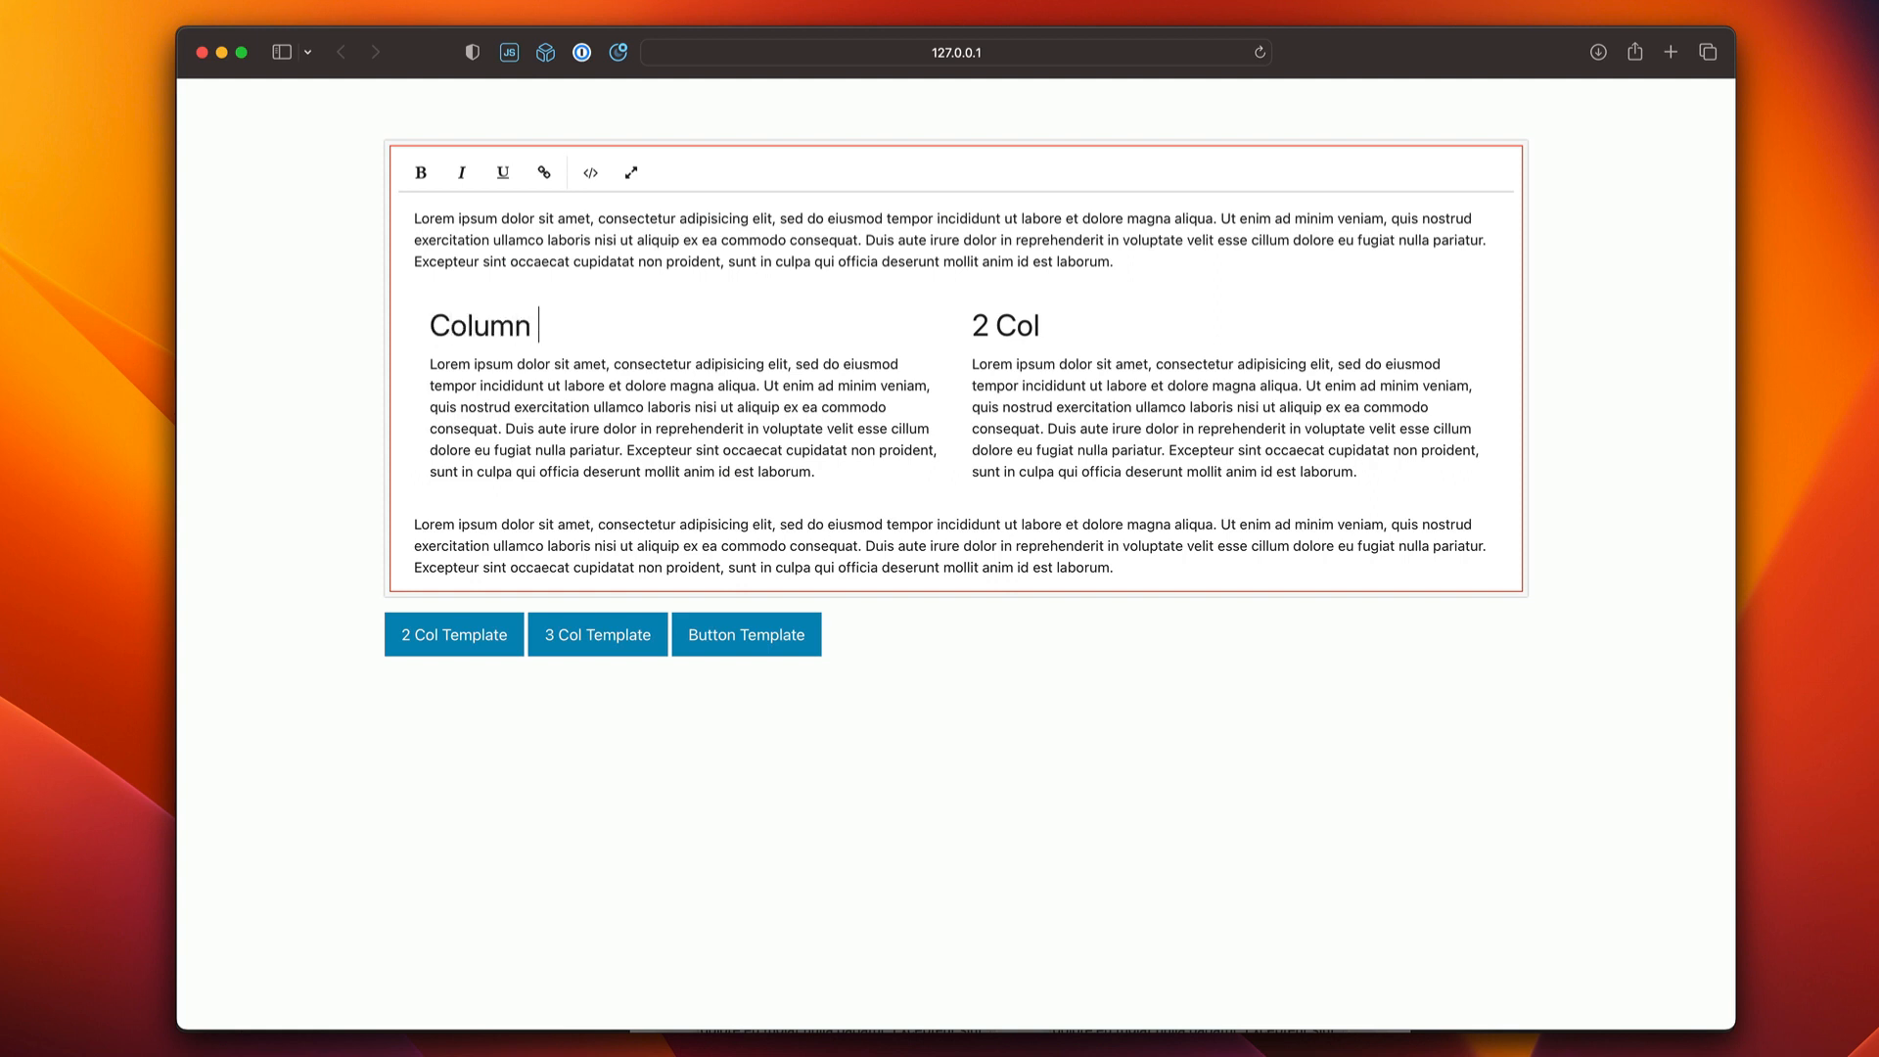
pyautogui.write('1')
pyautogui.doubleClick(1028, 386)
pyautogui.click(1090, 382)
# Step: Add an empty paragraph after the last Lorem ipsum paragraph and replace it in the HTML source with the copied 3 Col Template markup
pyautogui.click(1198, 563)
pyautogui.press('Return')
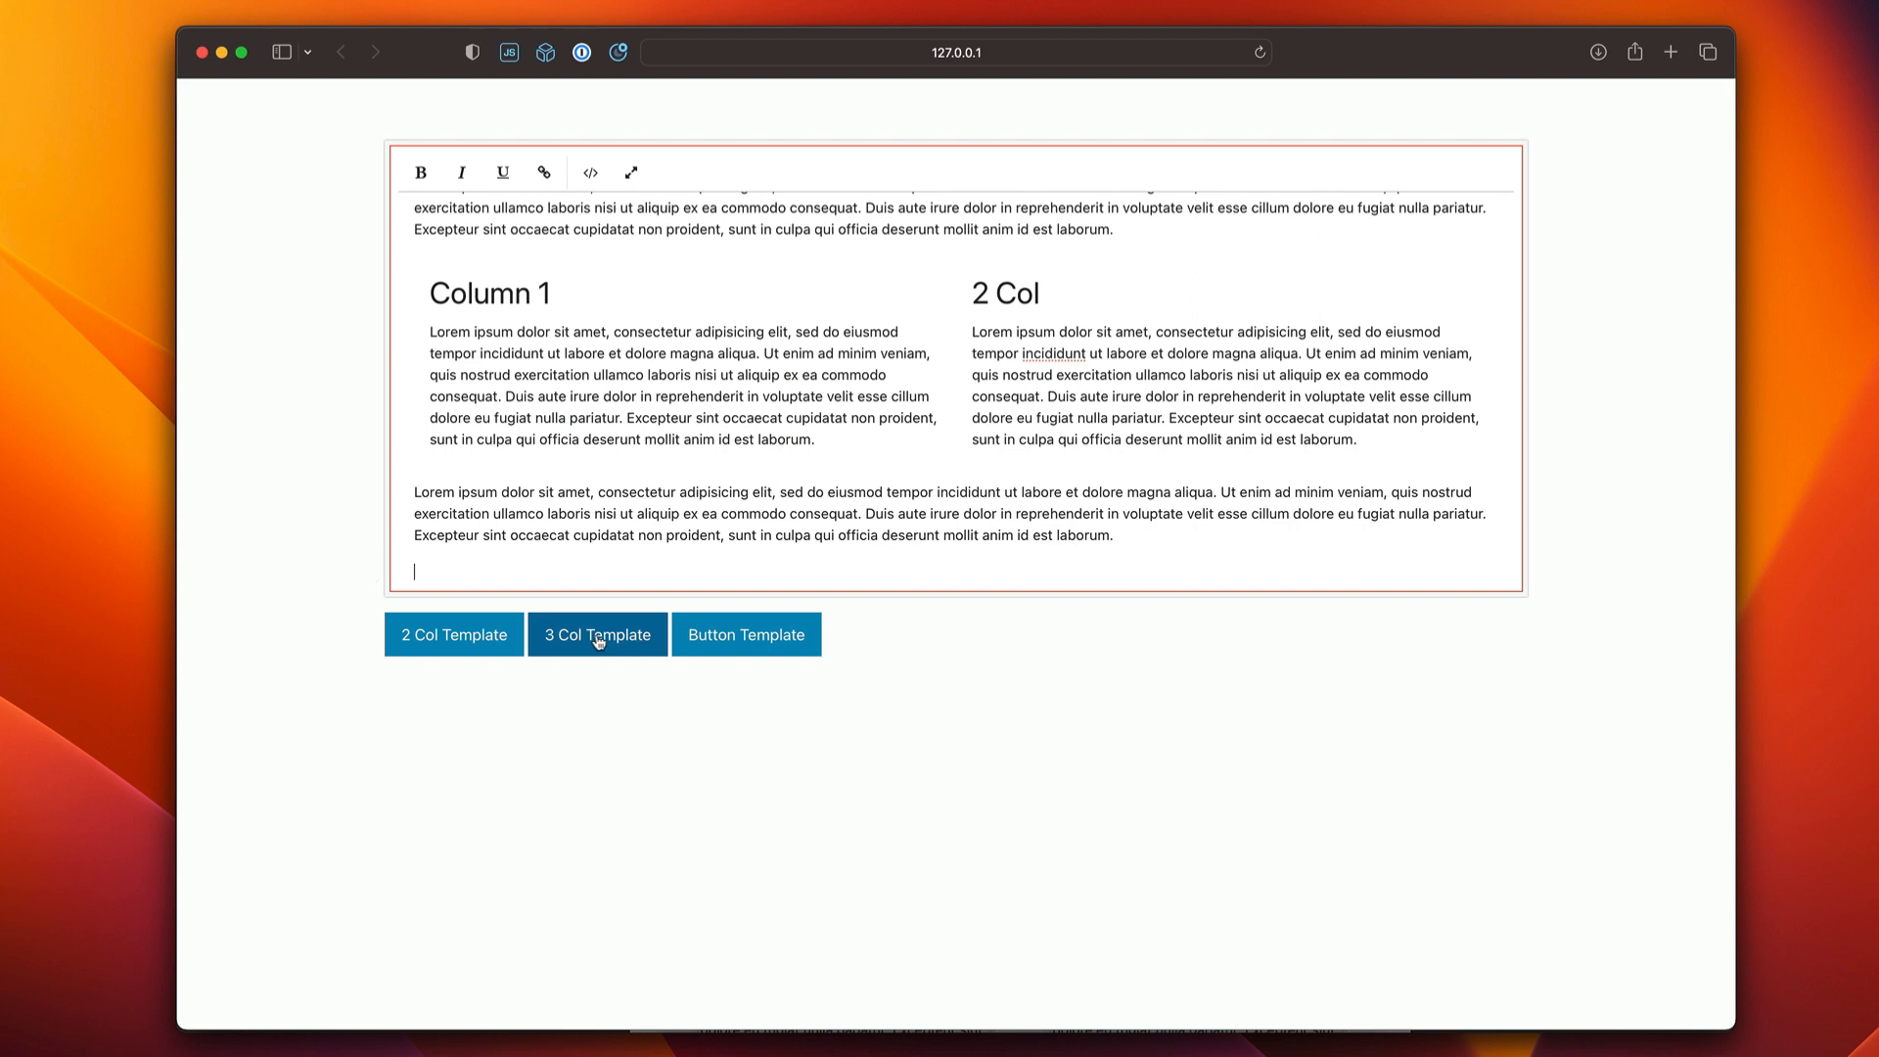
pyautogui.click(590, 173)
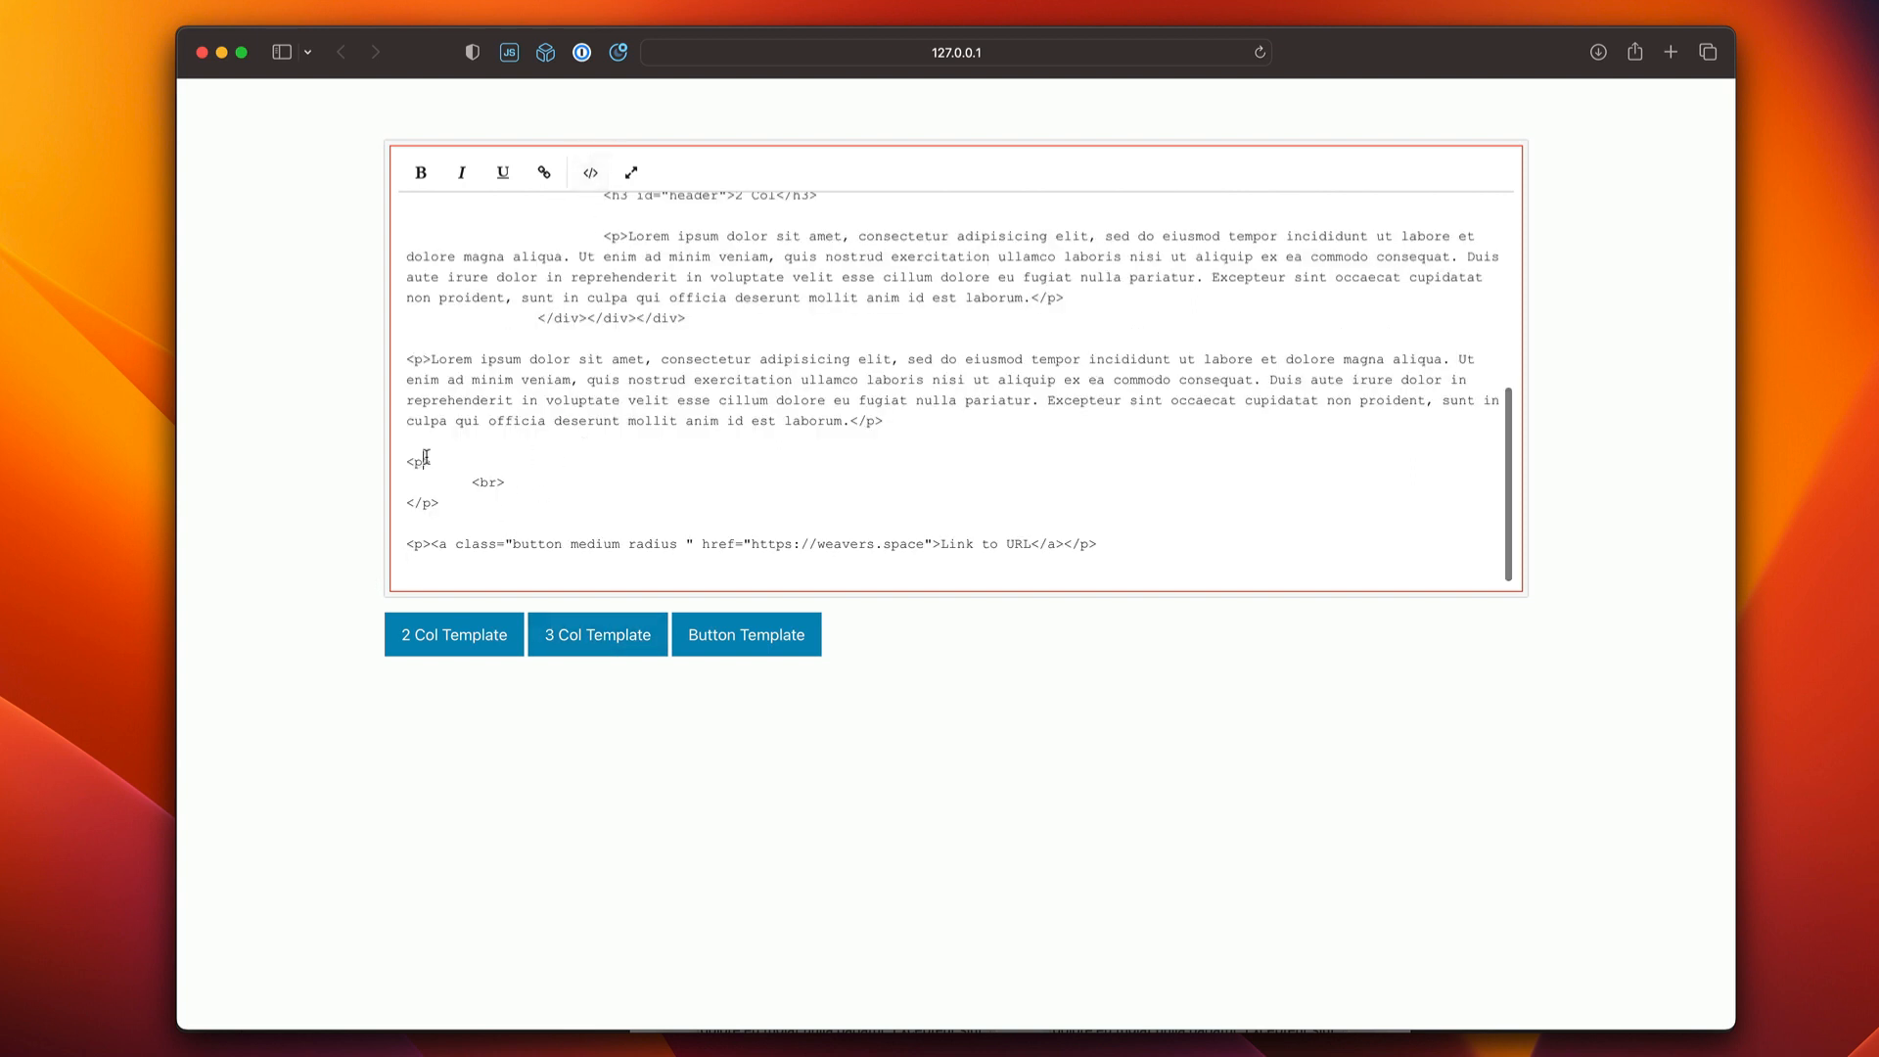
pyautogui.moveTo(406, 456); pyautogui.dragTo(431, 523)
pyautogui.press('super+v')
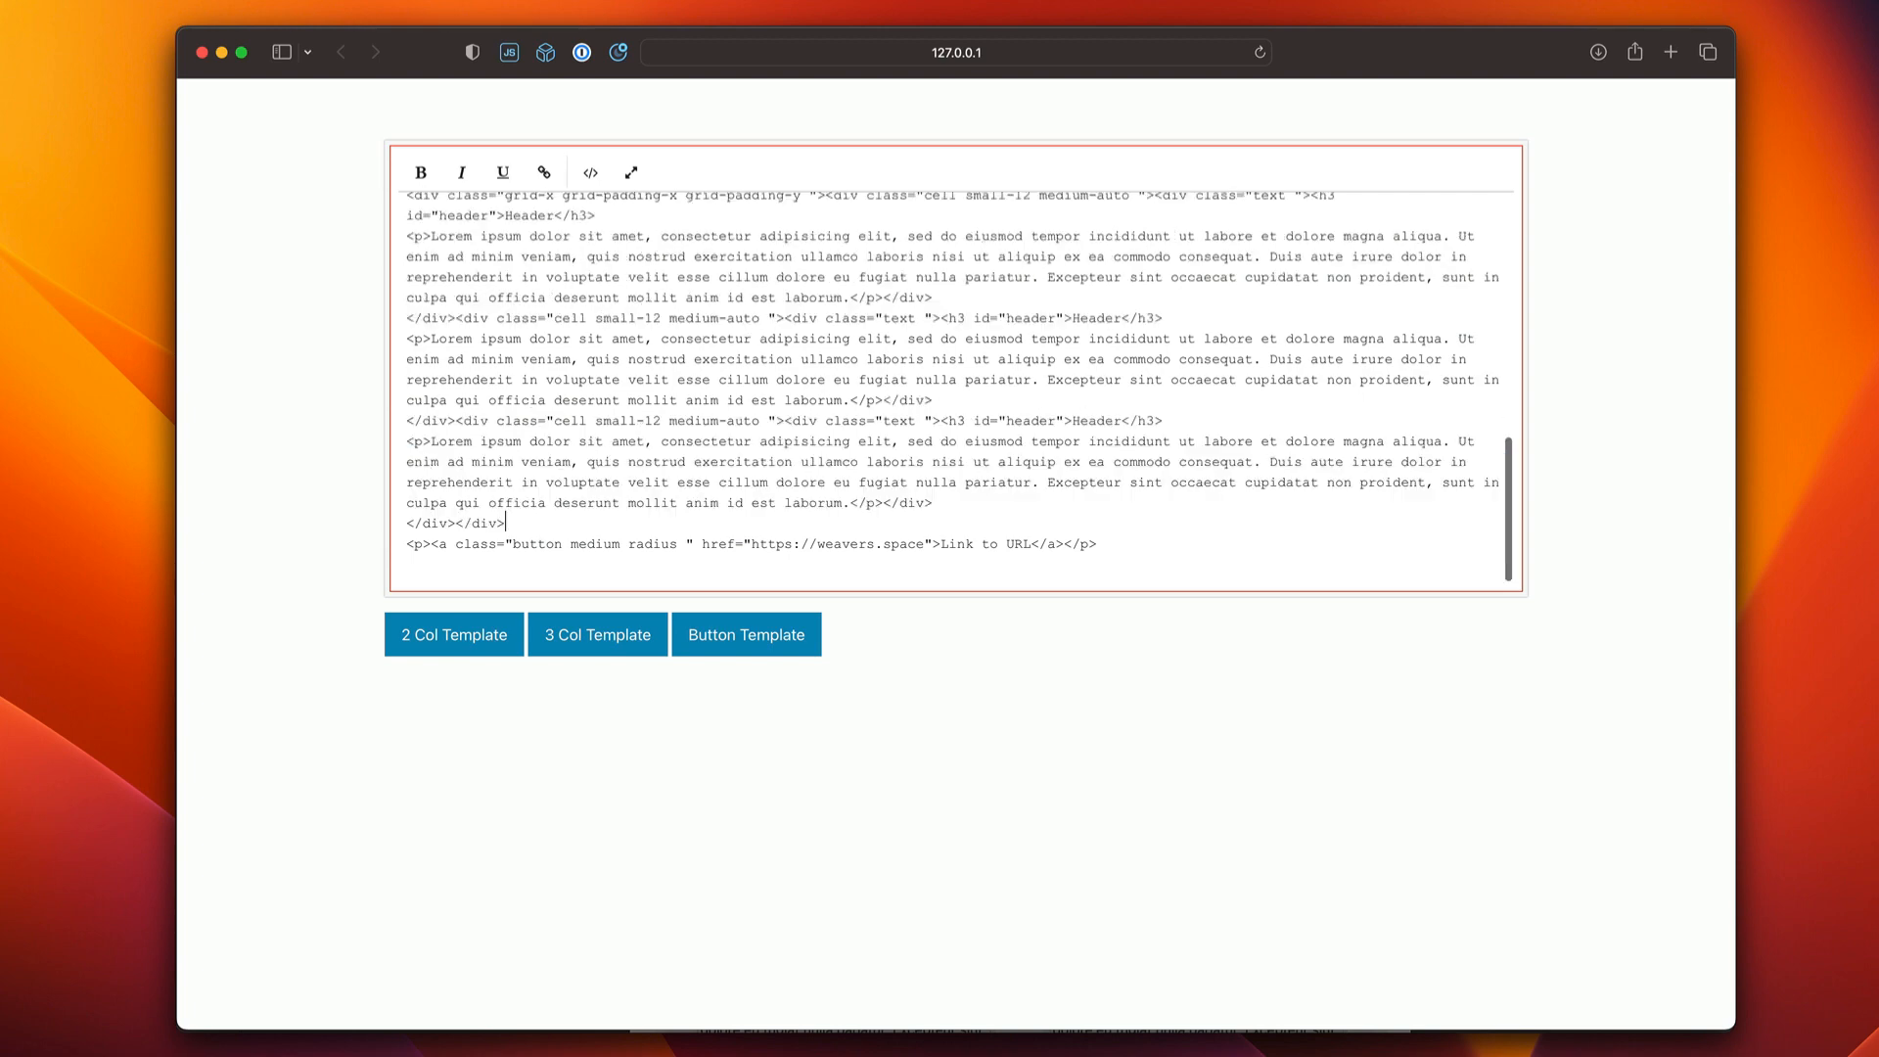
pyautogui.press('Return')
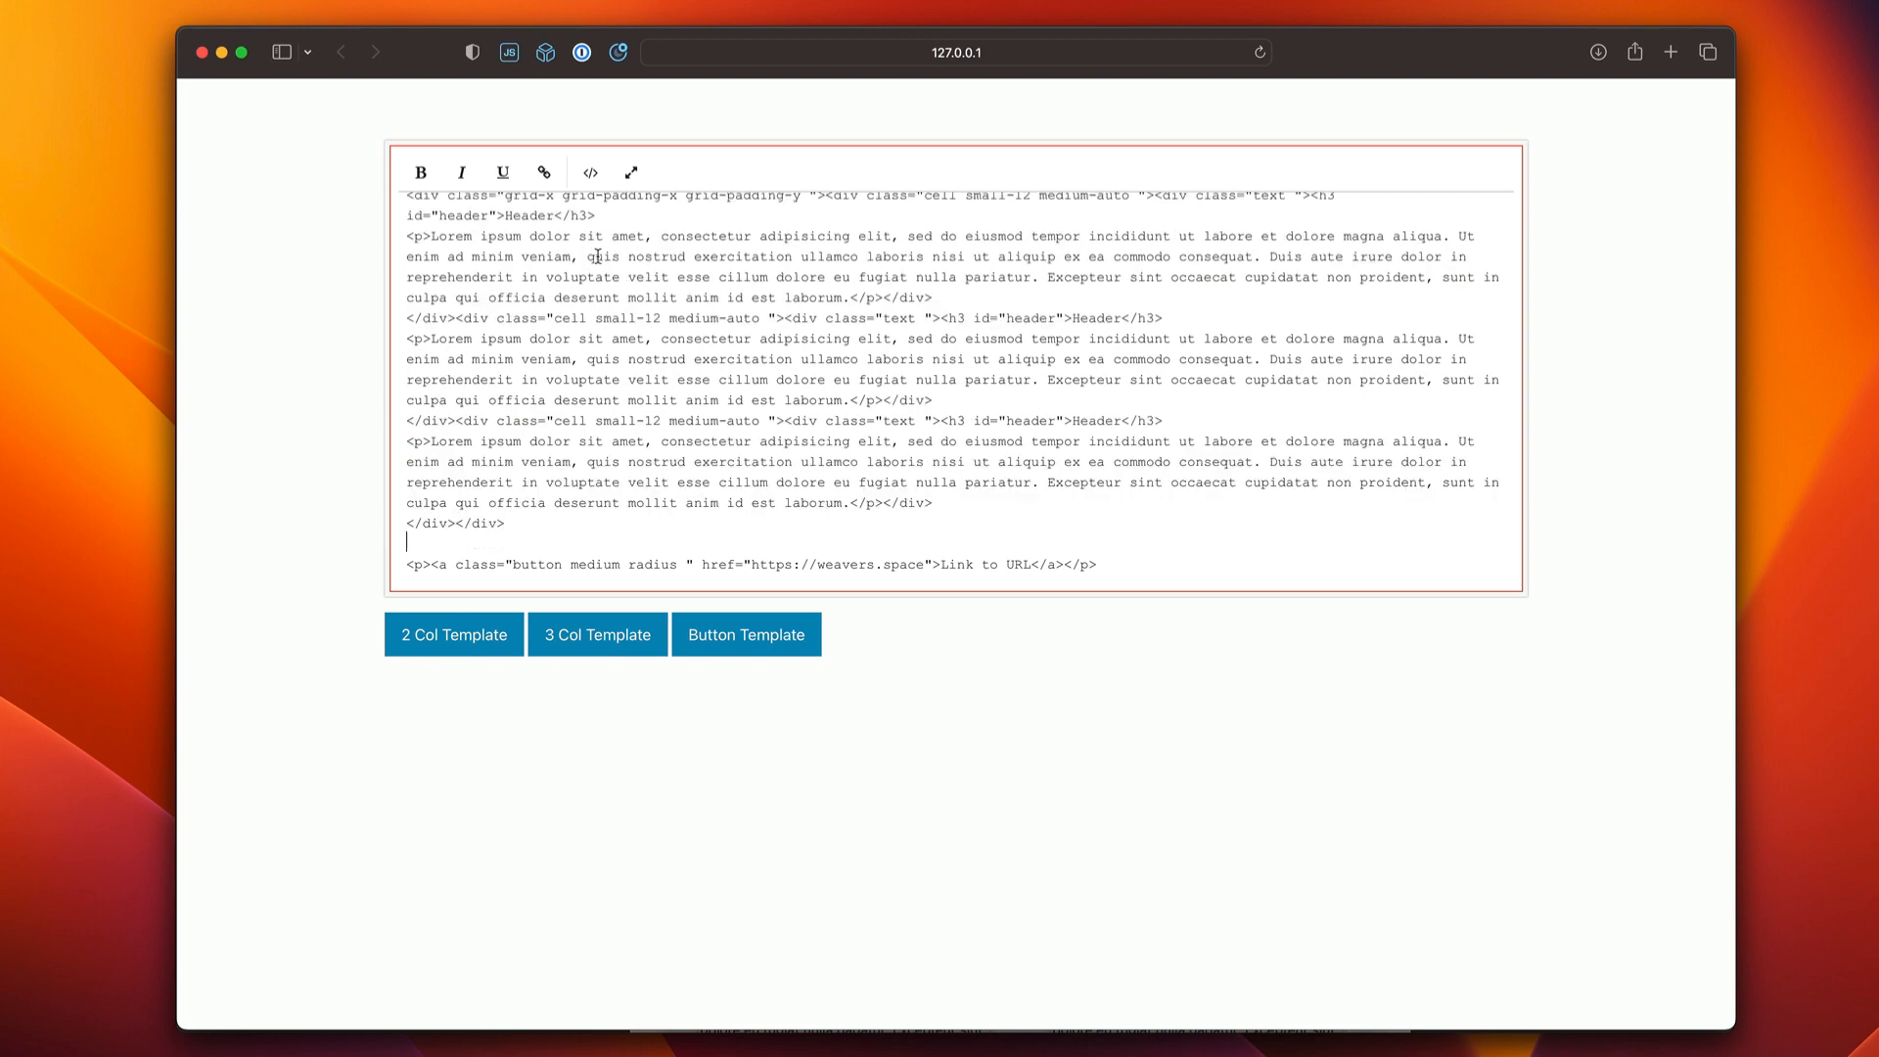
# Step: Return the editor to the visual view and examine the inserted two-column and three-column layouts and the link button
pyautogui.click(594, 175)
pyautogui.scroll(-5, 736, 358)
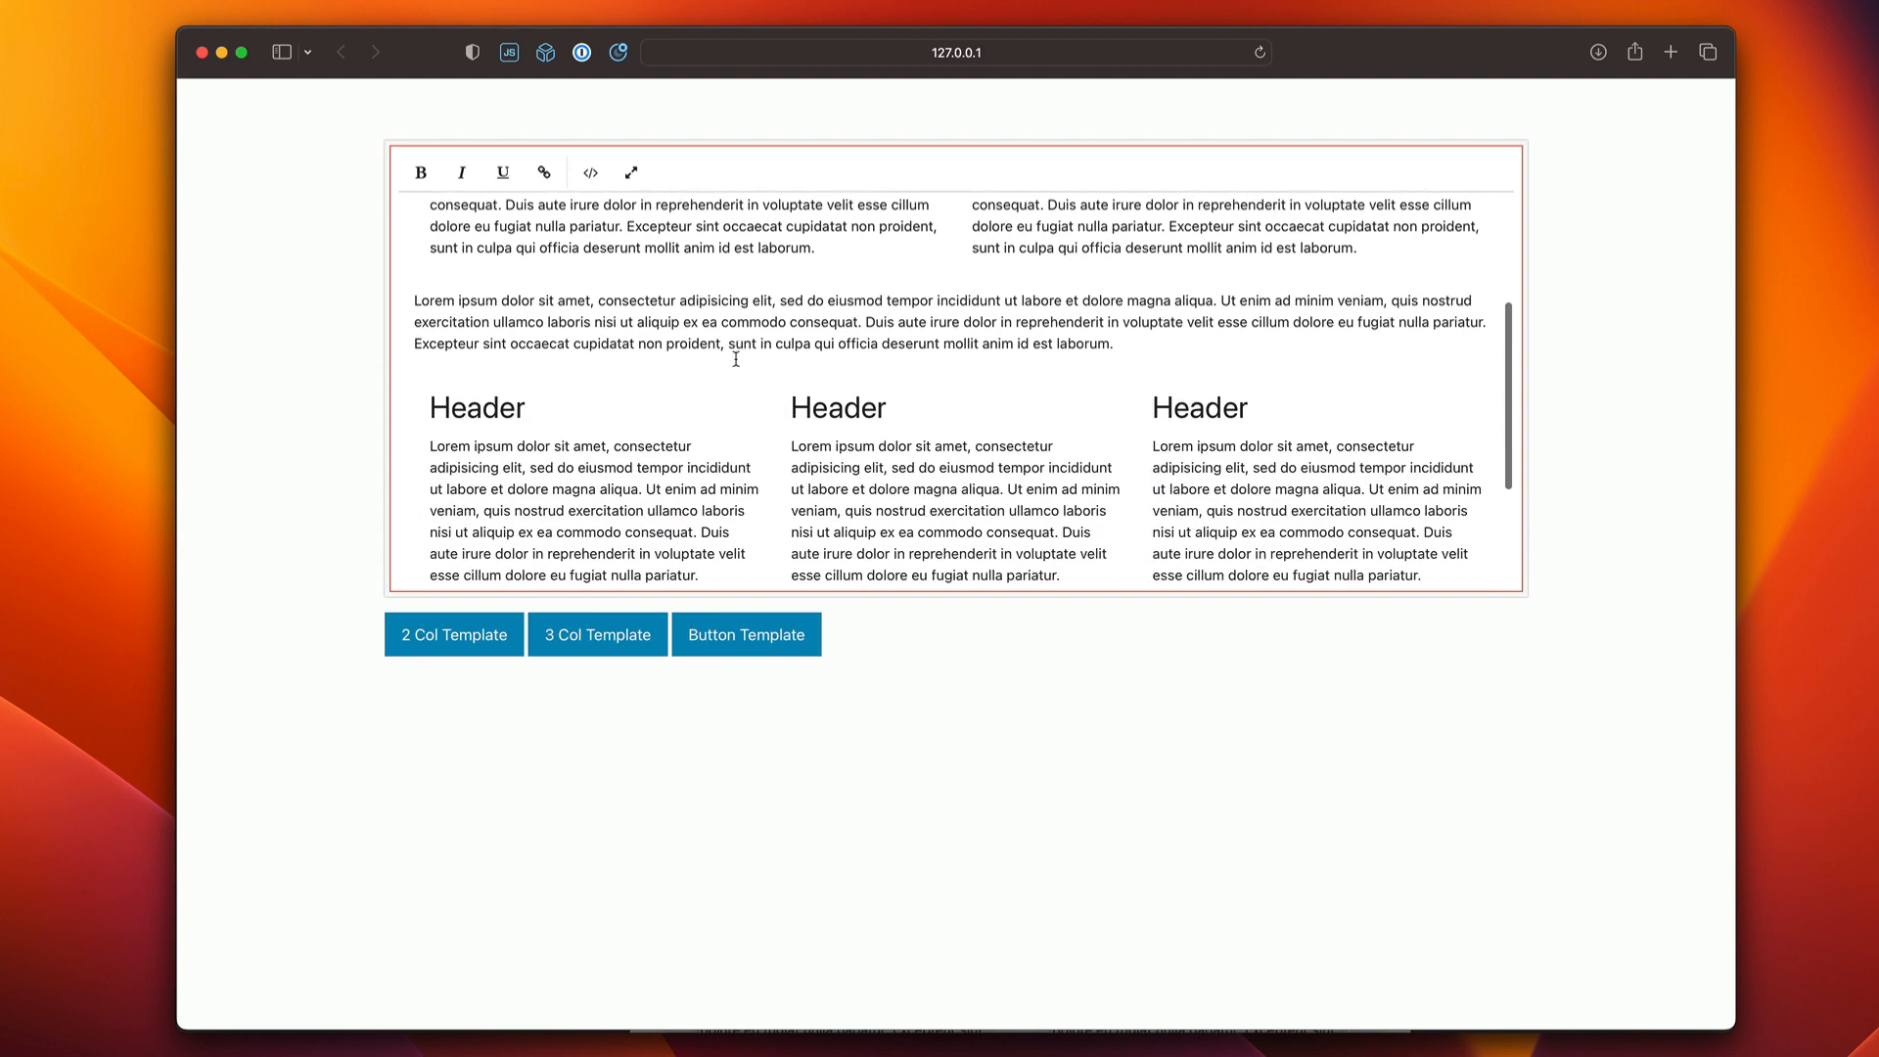
pyautogui.scroll(5, 736, 358)
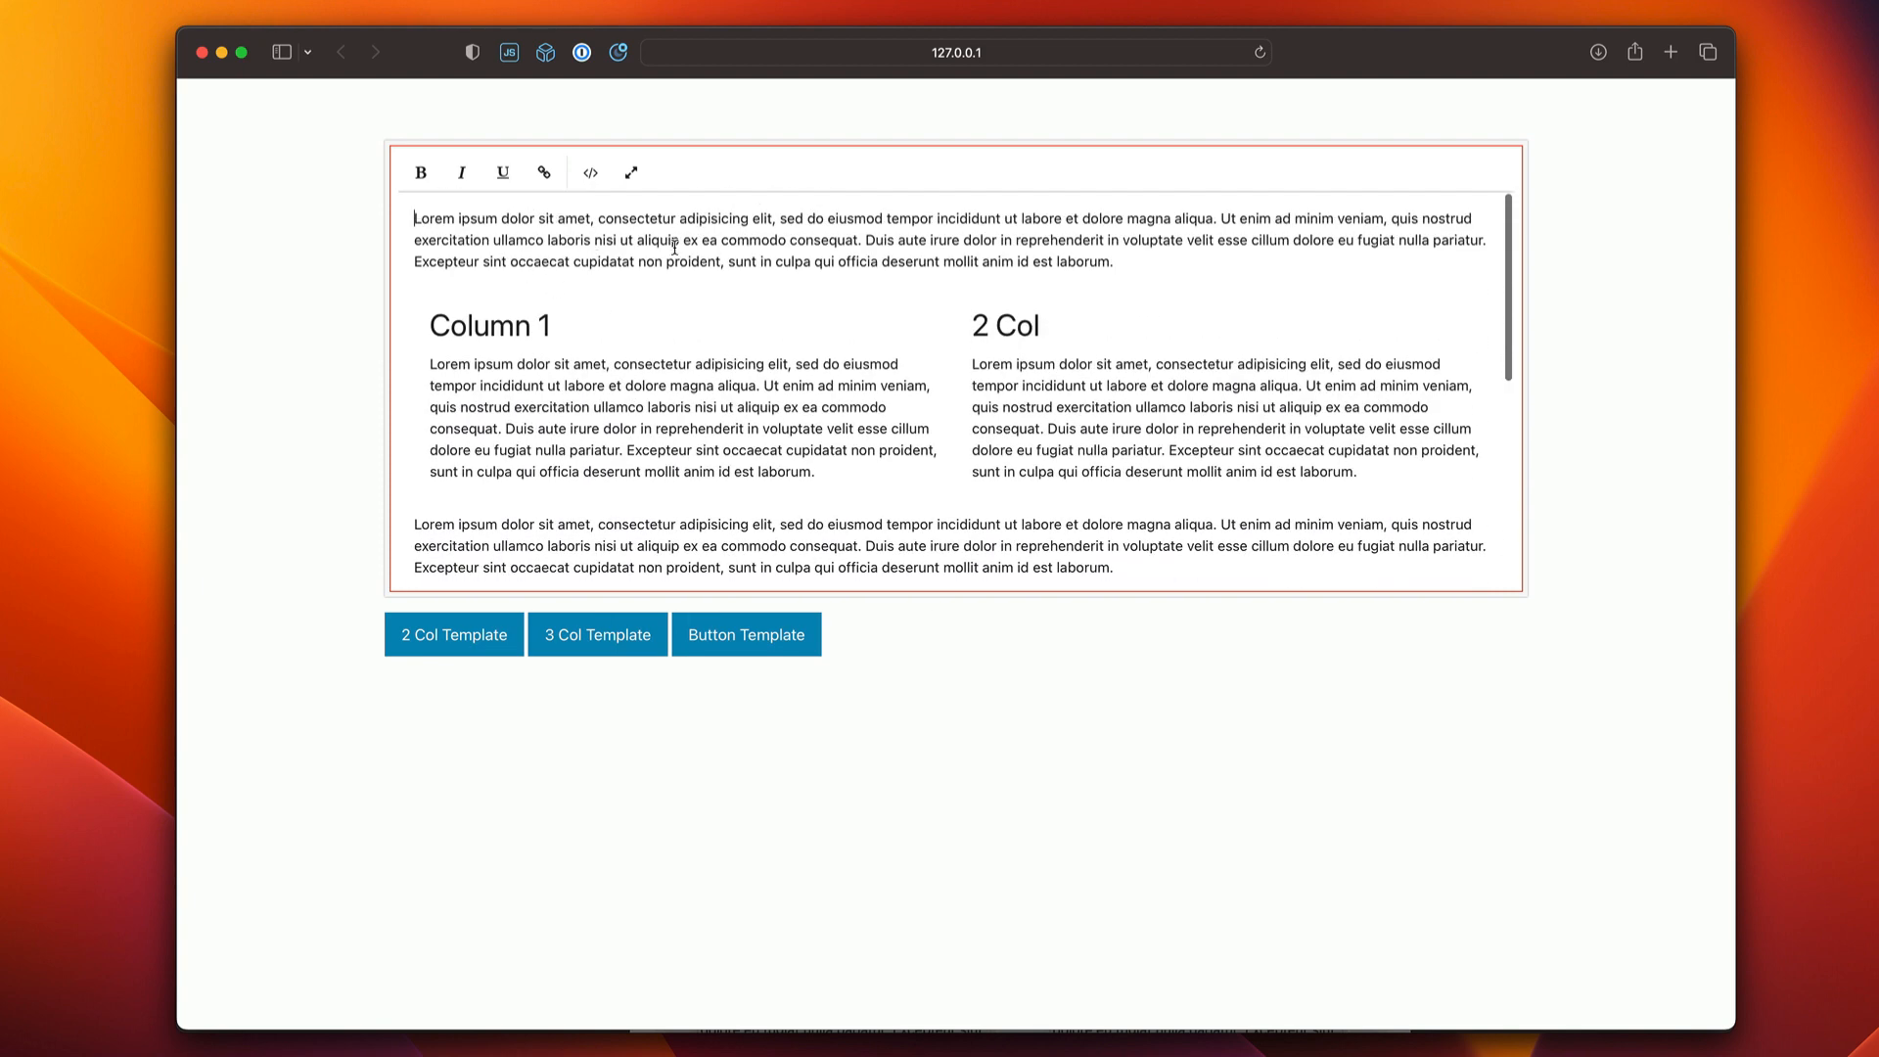
pyautogui.scroll(-4, 671, 323)
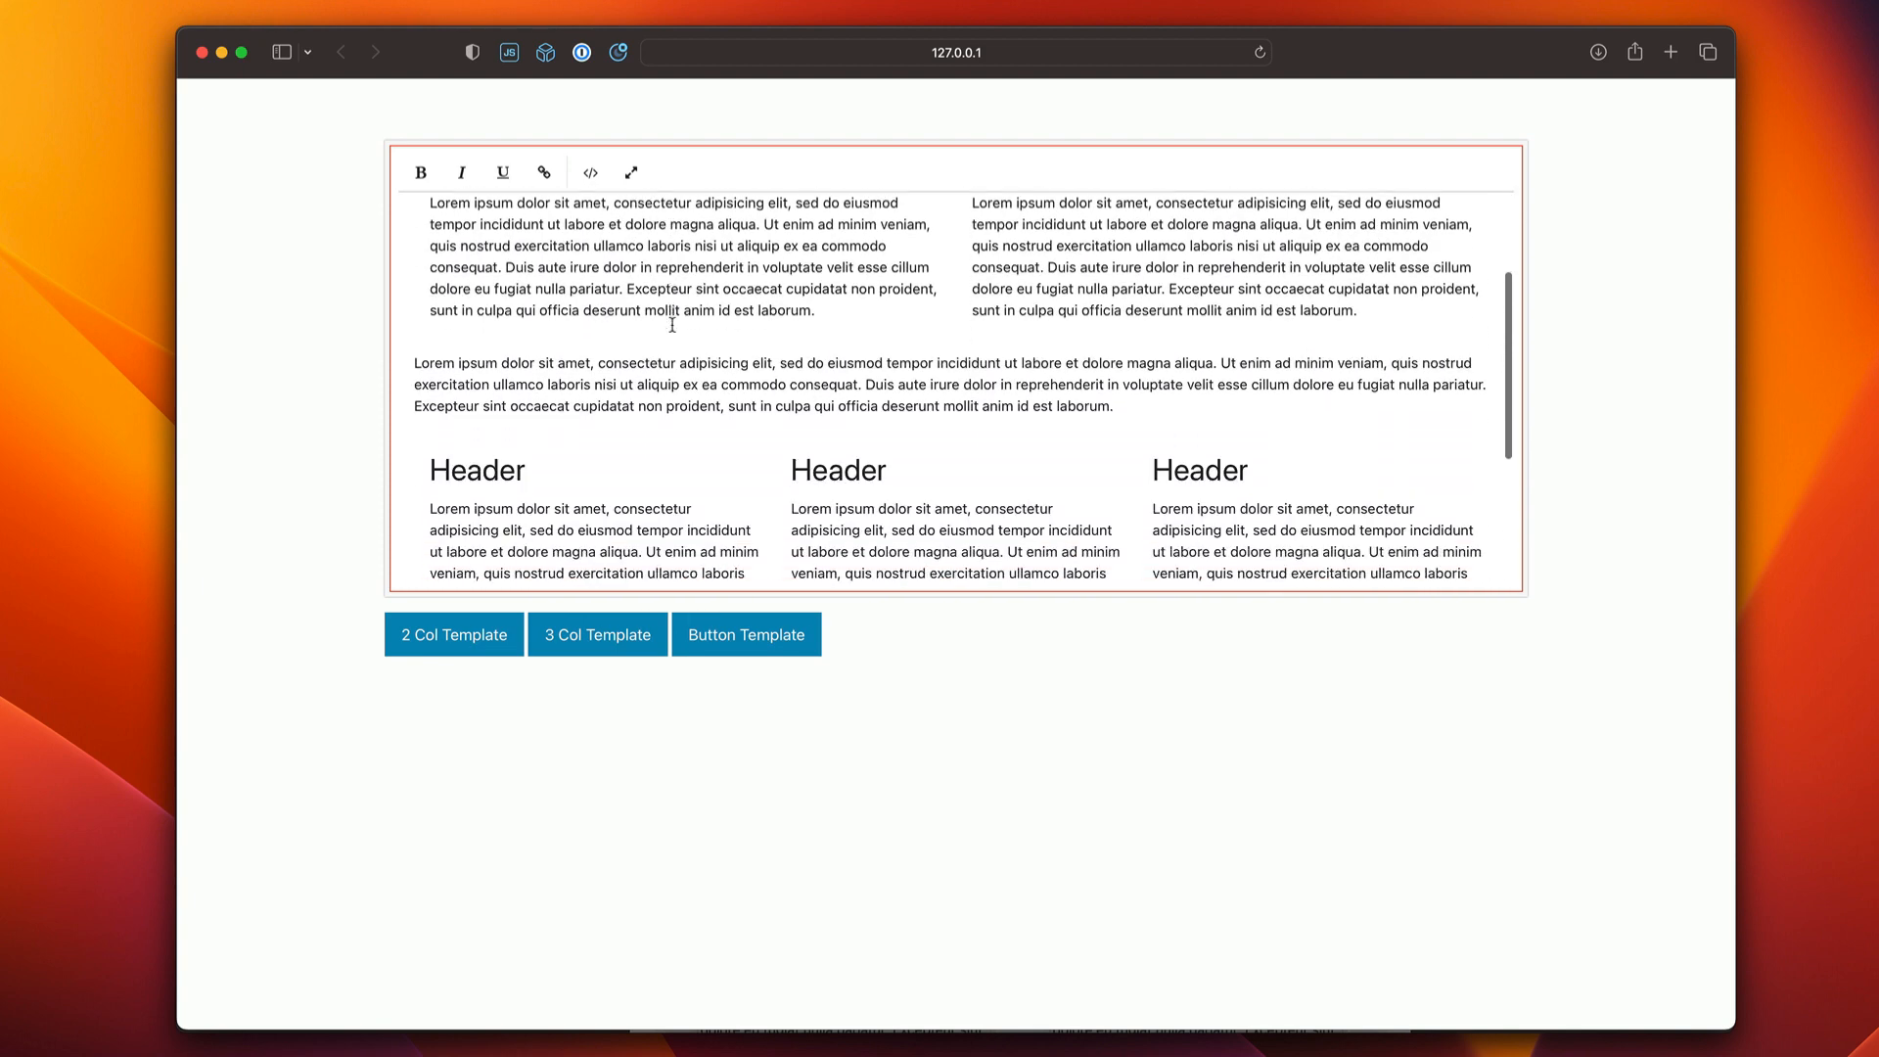
pyautogui.scroll(-3, 848, 328)
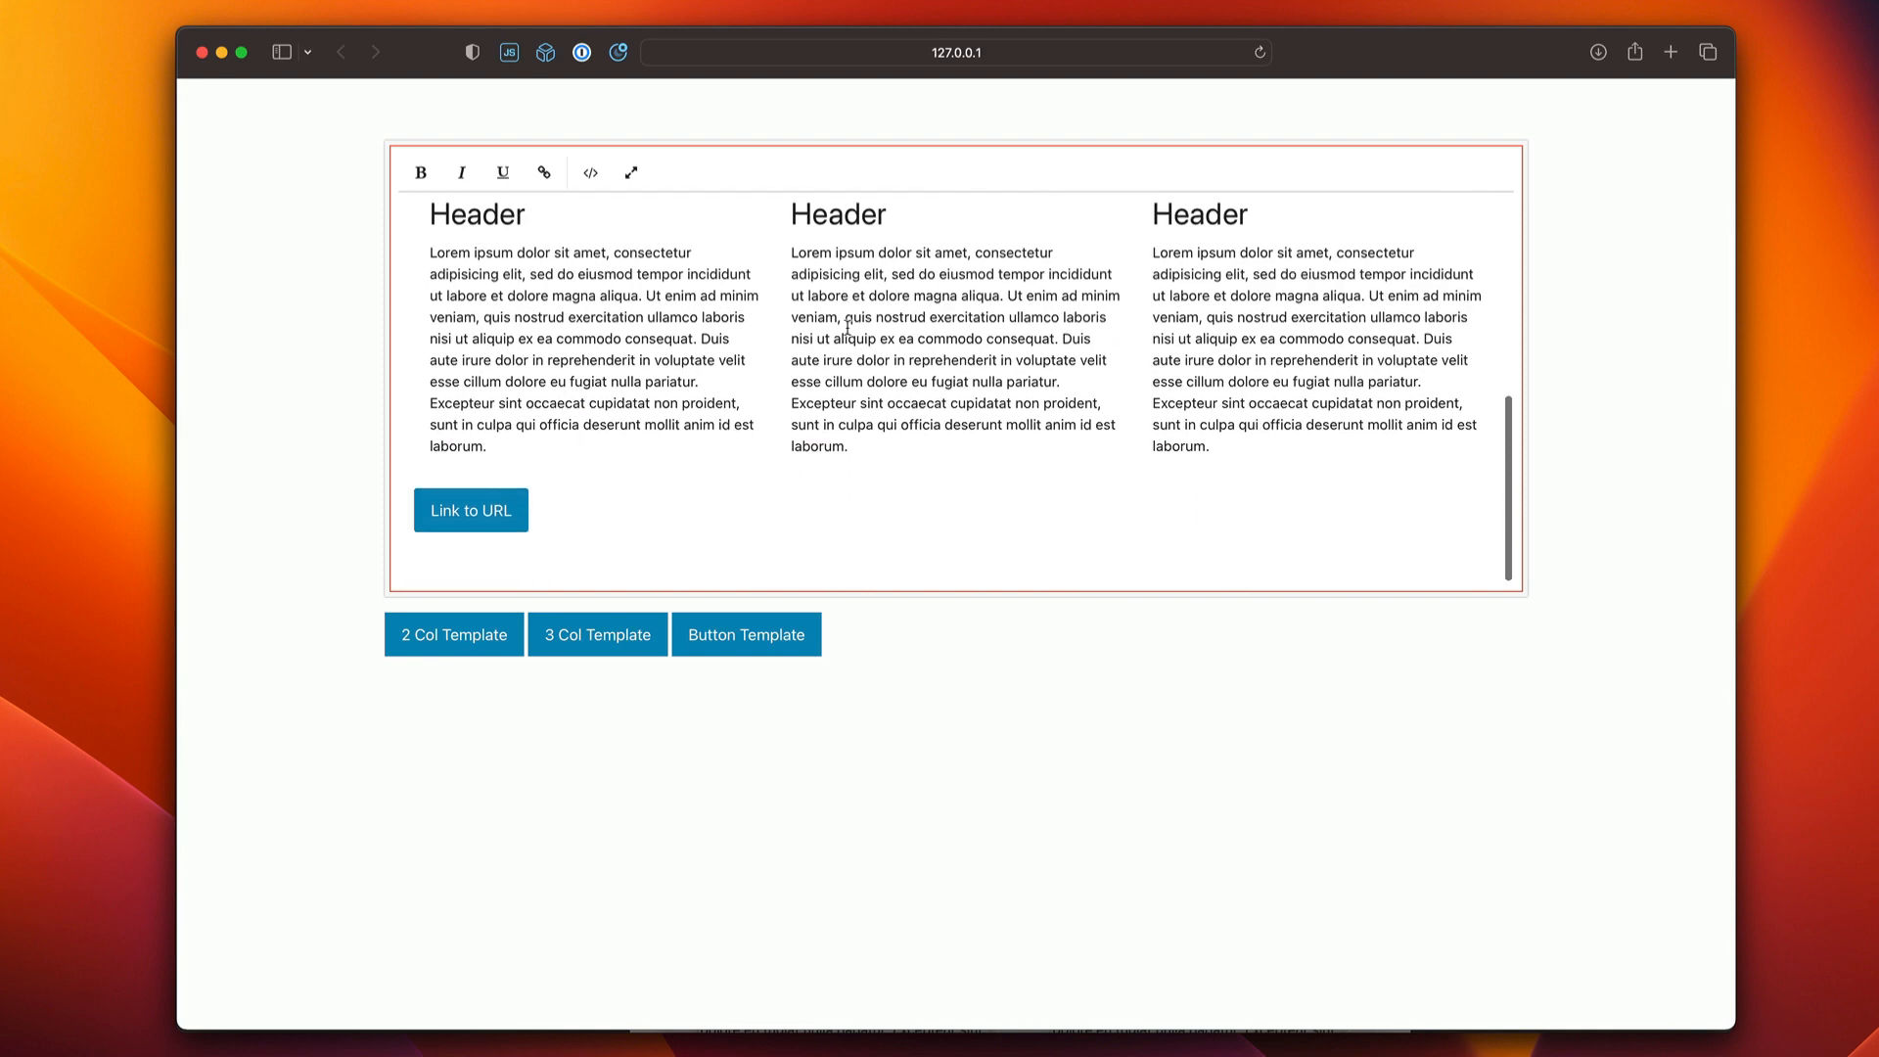
pyautogui.scroll(6, 582, 380)
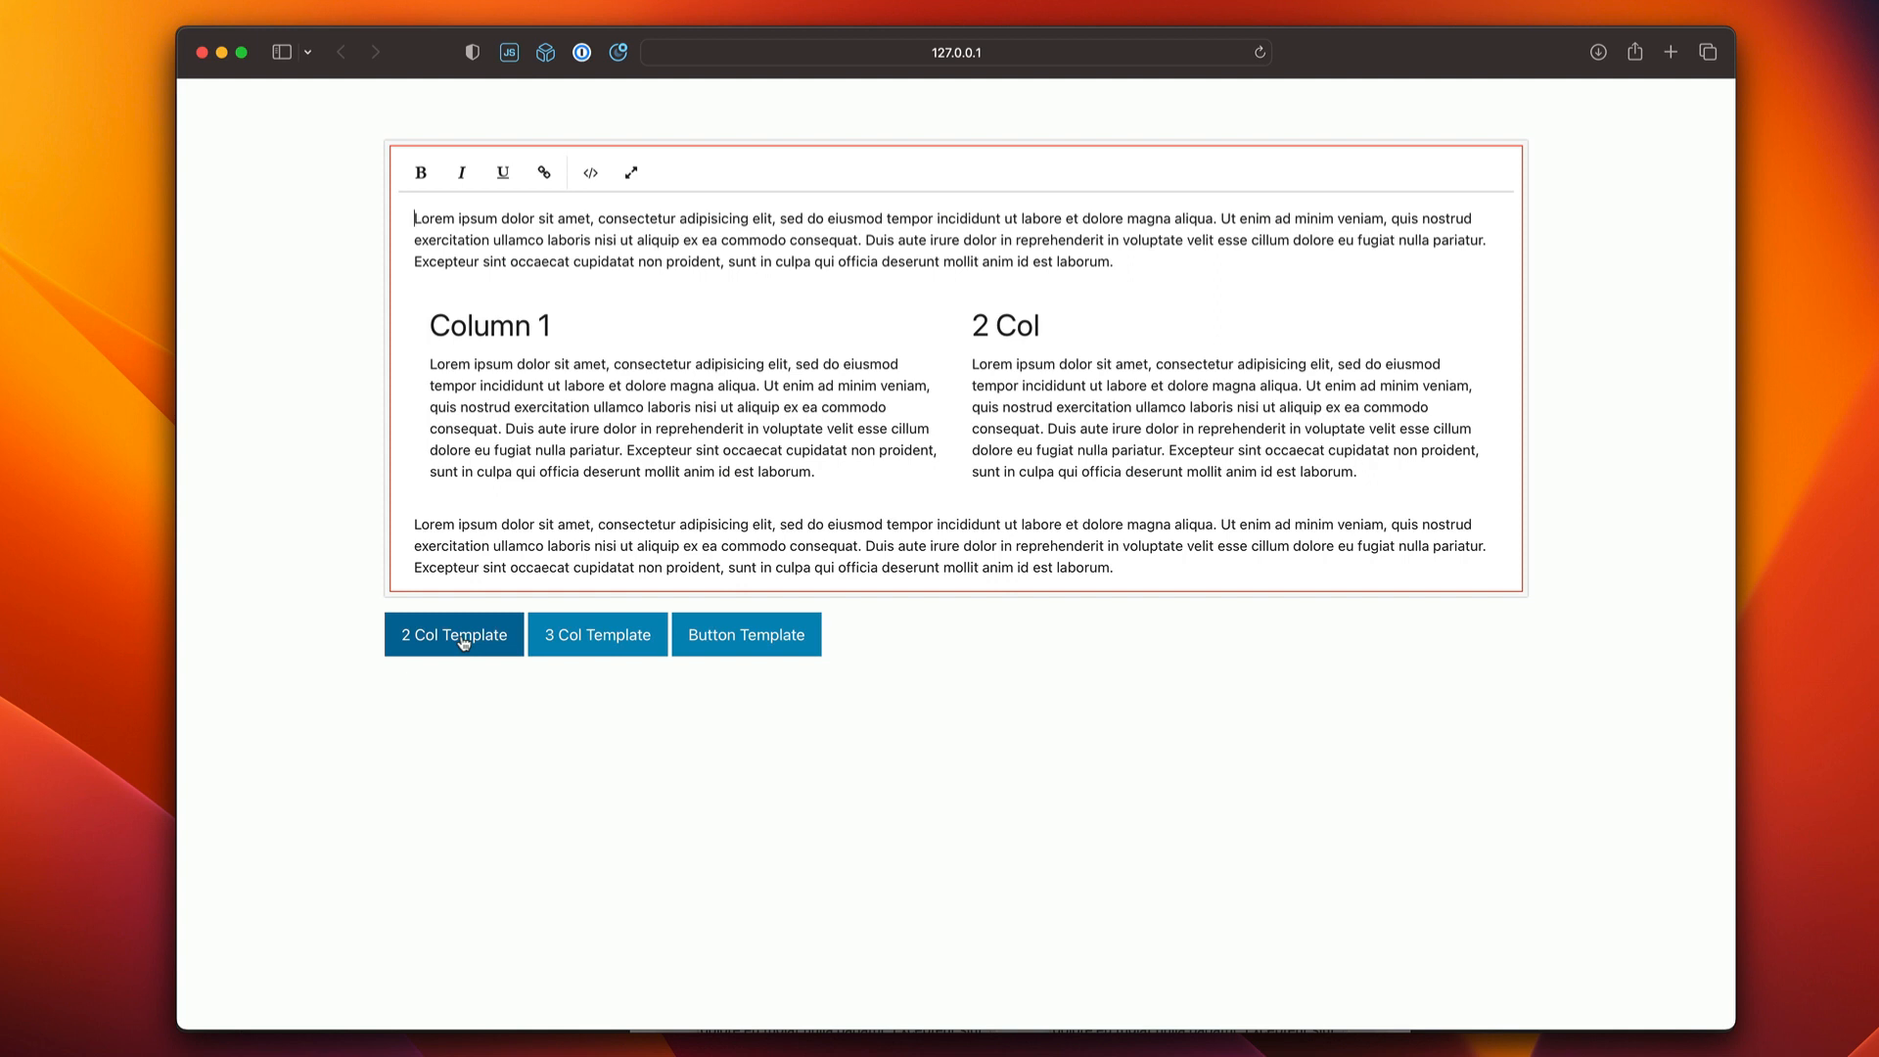
pyautogui.click(741, 647)
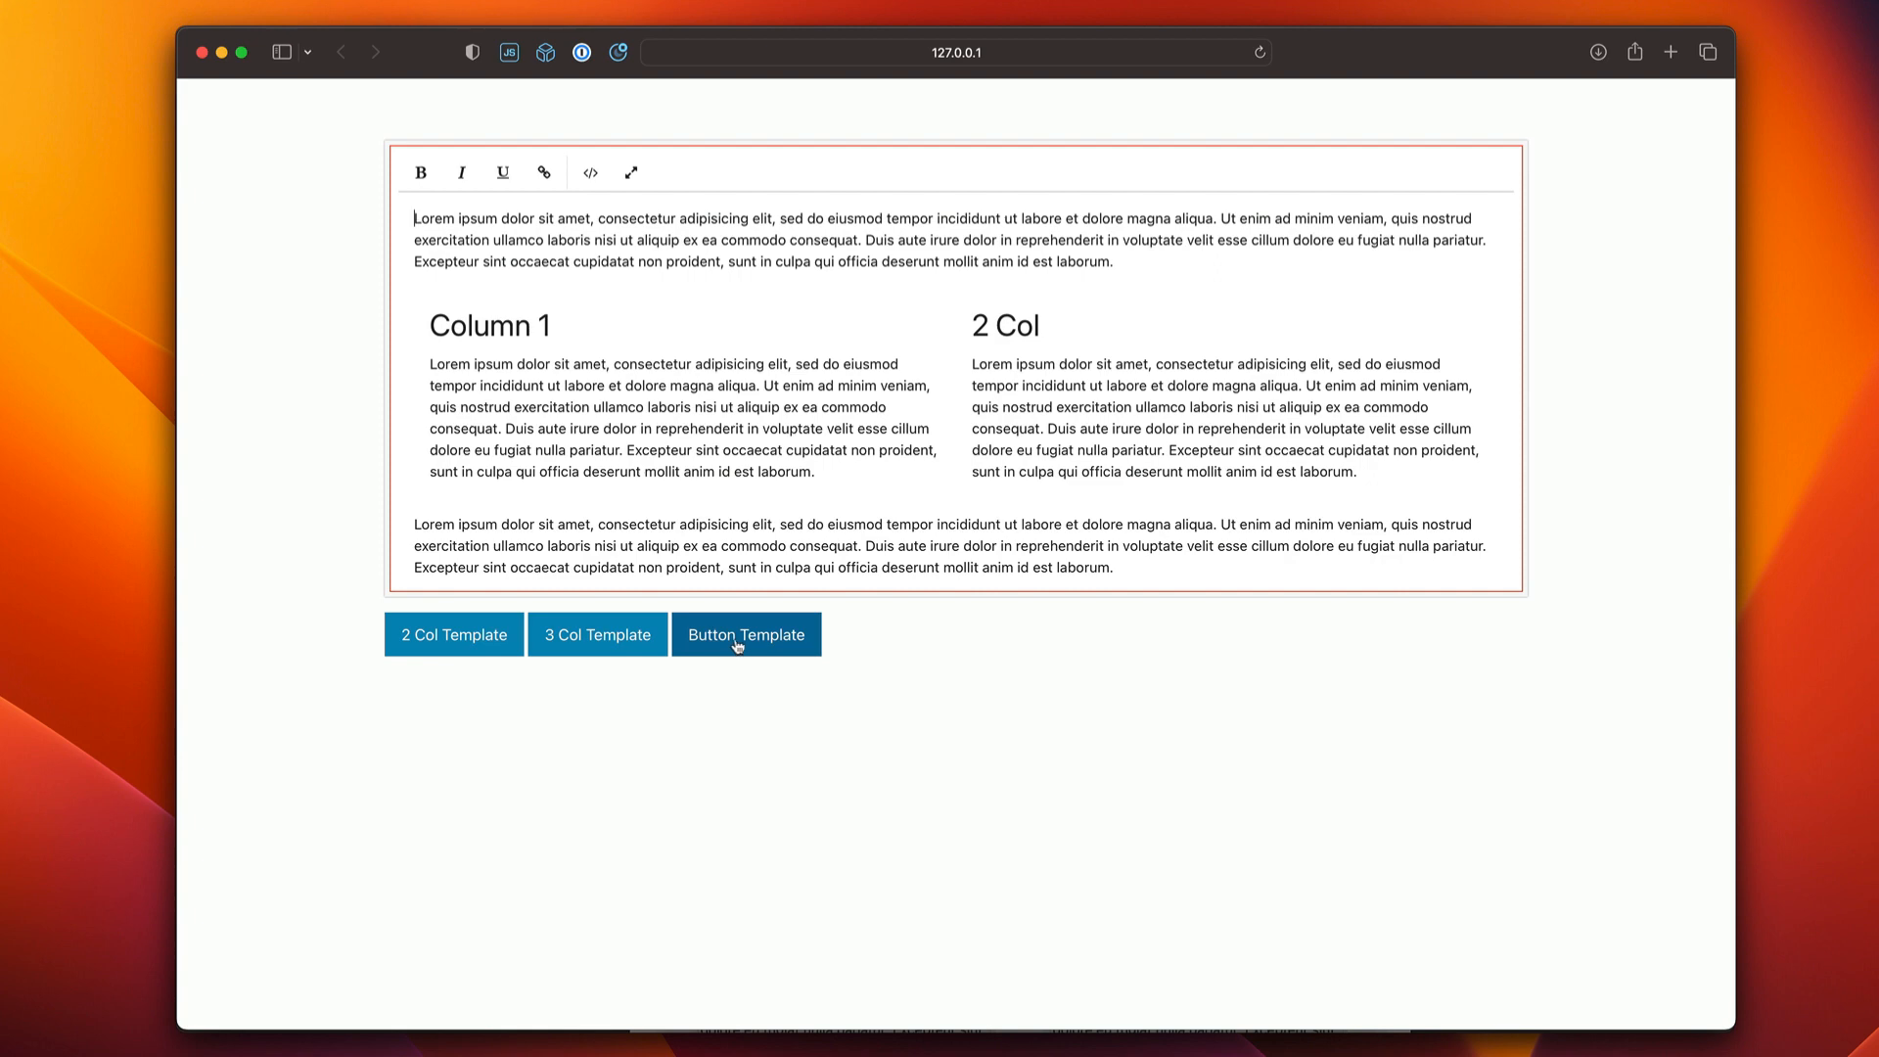
pyautogui.click(738, 646)
pyautogui.scroll(-10, 656, 377)
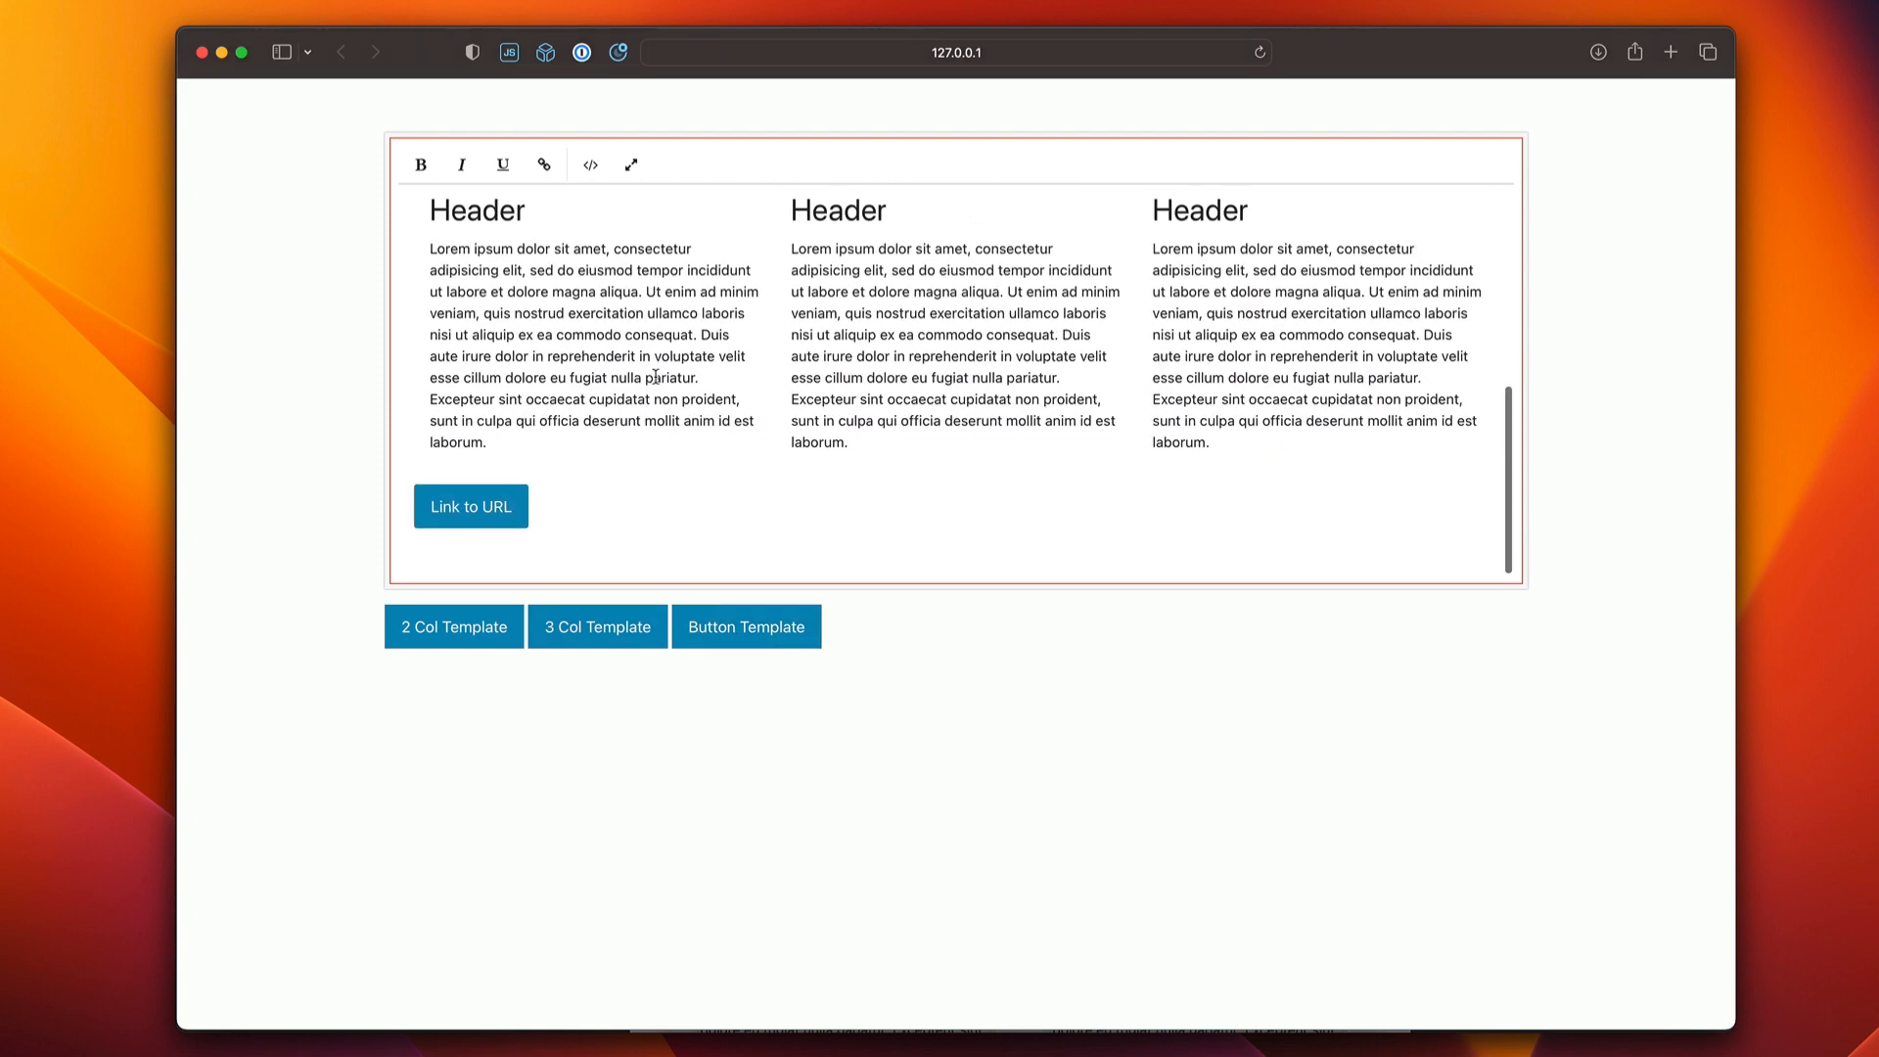
pyautogui.scroll(3, 607, 324)
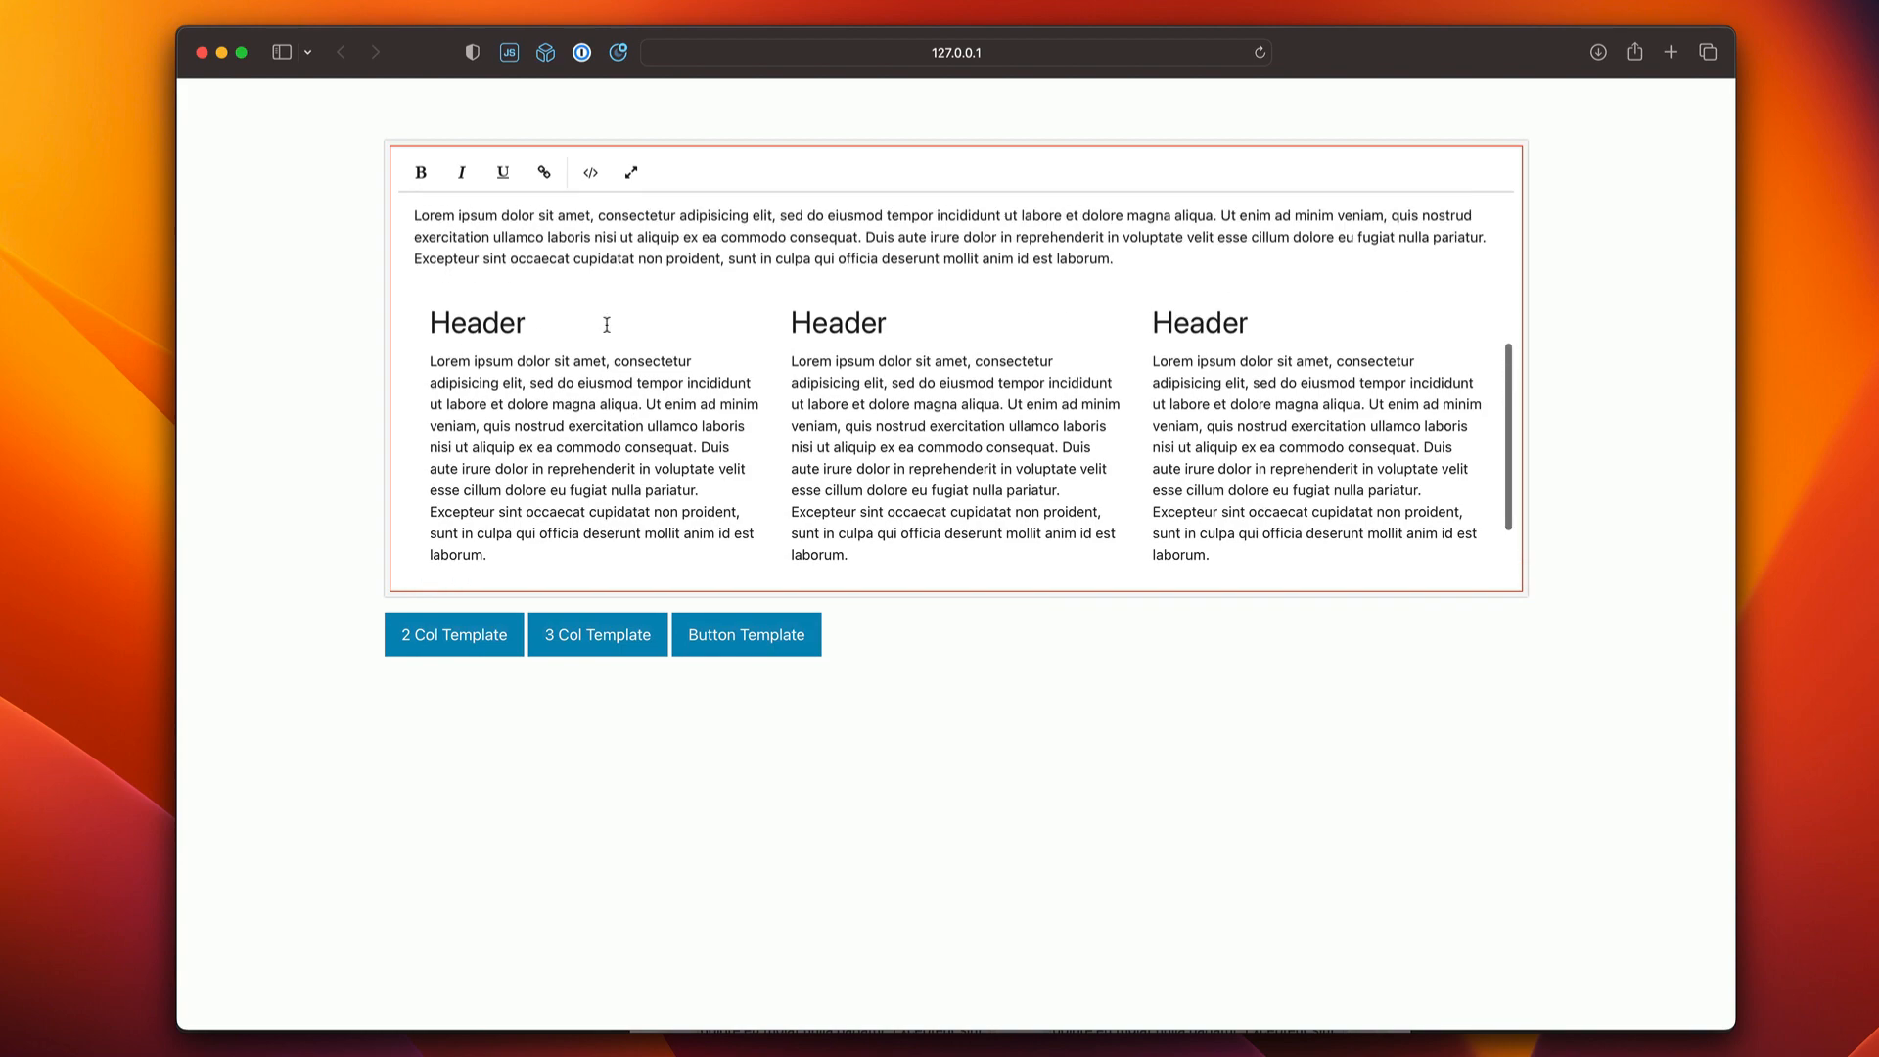
# Step: Browse the Weaver's Space YouTube channel's Live videos to "Advanced Styled Text in TotalCMS", and return to the Clipboard + Total CMS page
pyautogui.press('super+z')
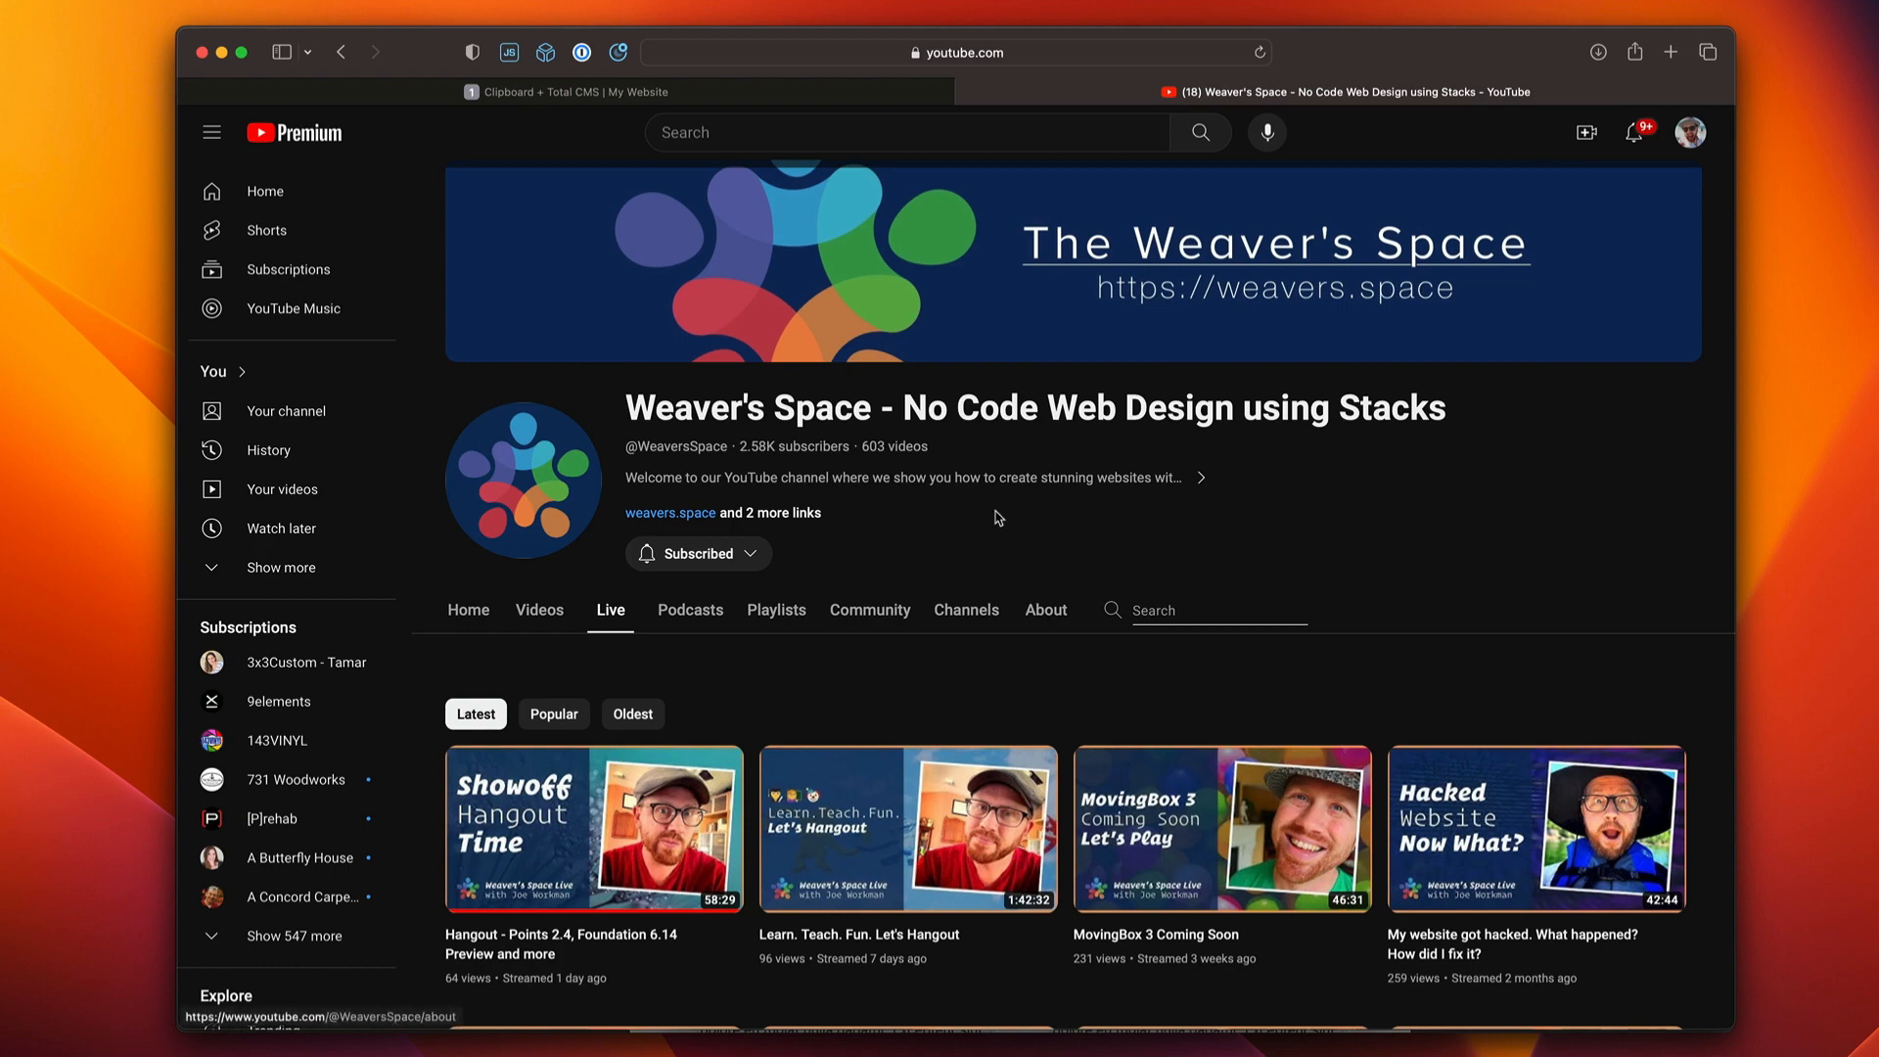
pyautogui.scroll(-5, 894, 513)
pyautogui.scroll(5, 893, 513)
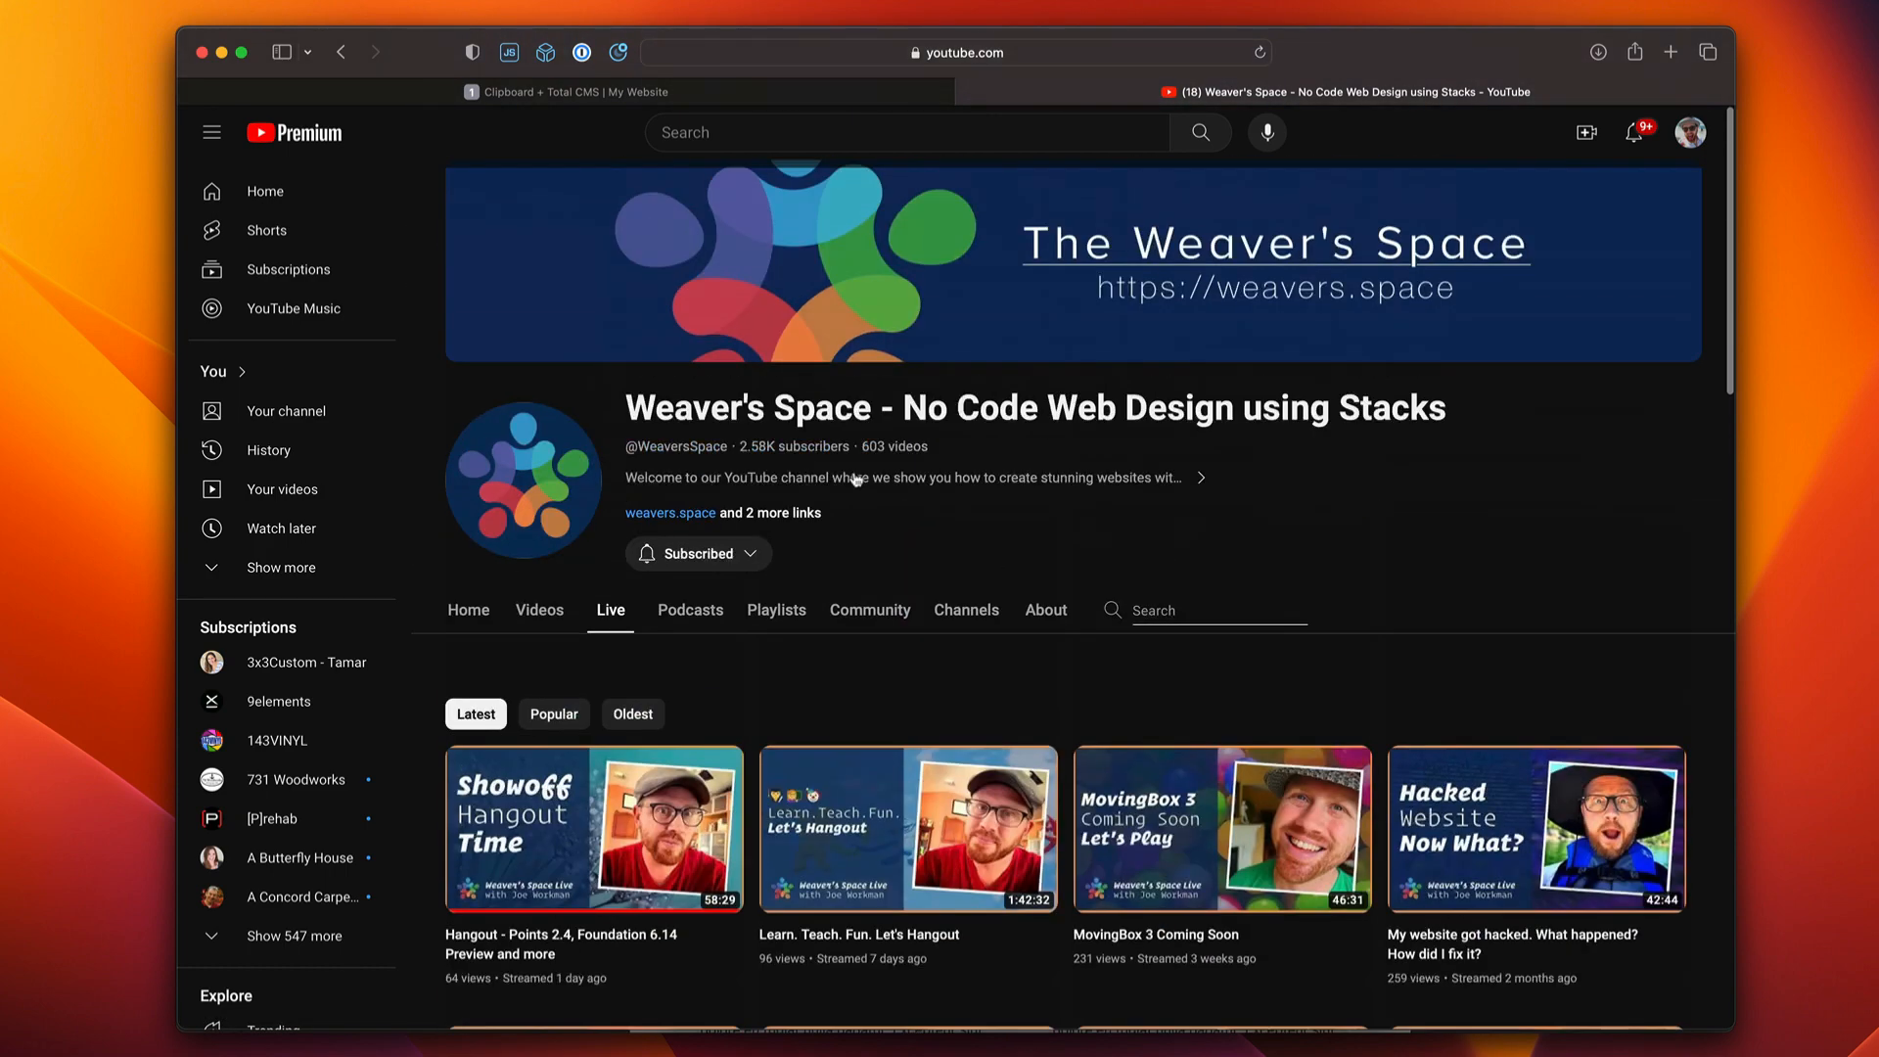
pyautogui.scroll(-4, 1170, 519)
pyautogui.scroll(-3, 1170, 519)
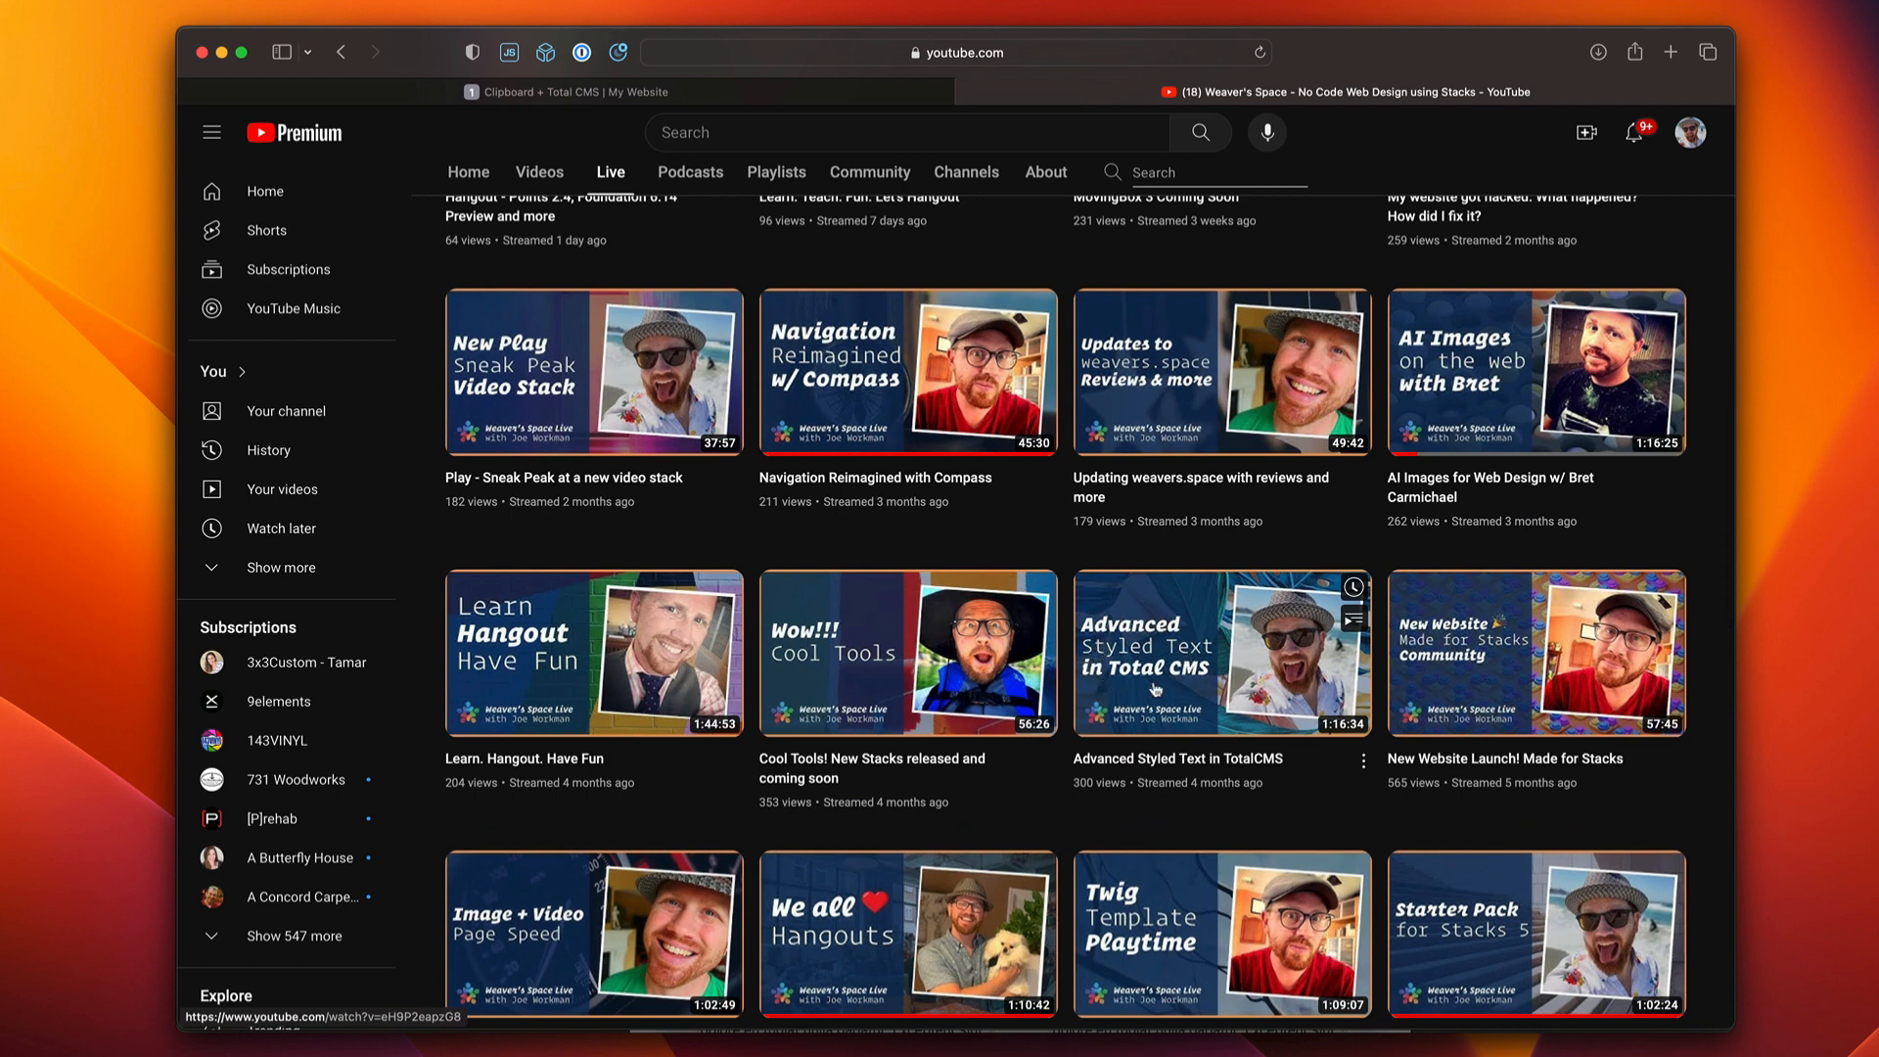
pyautogui.scroll(-1, 1174, 690)
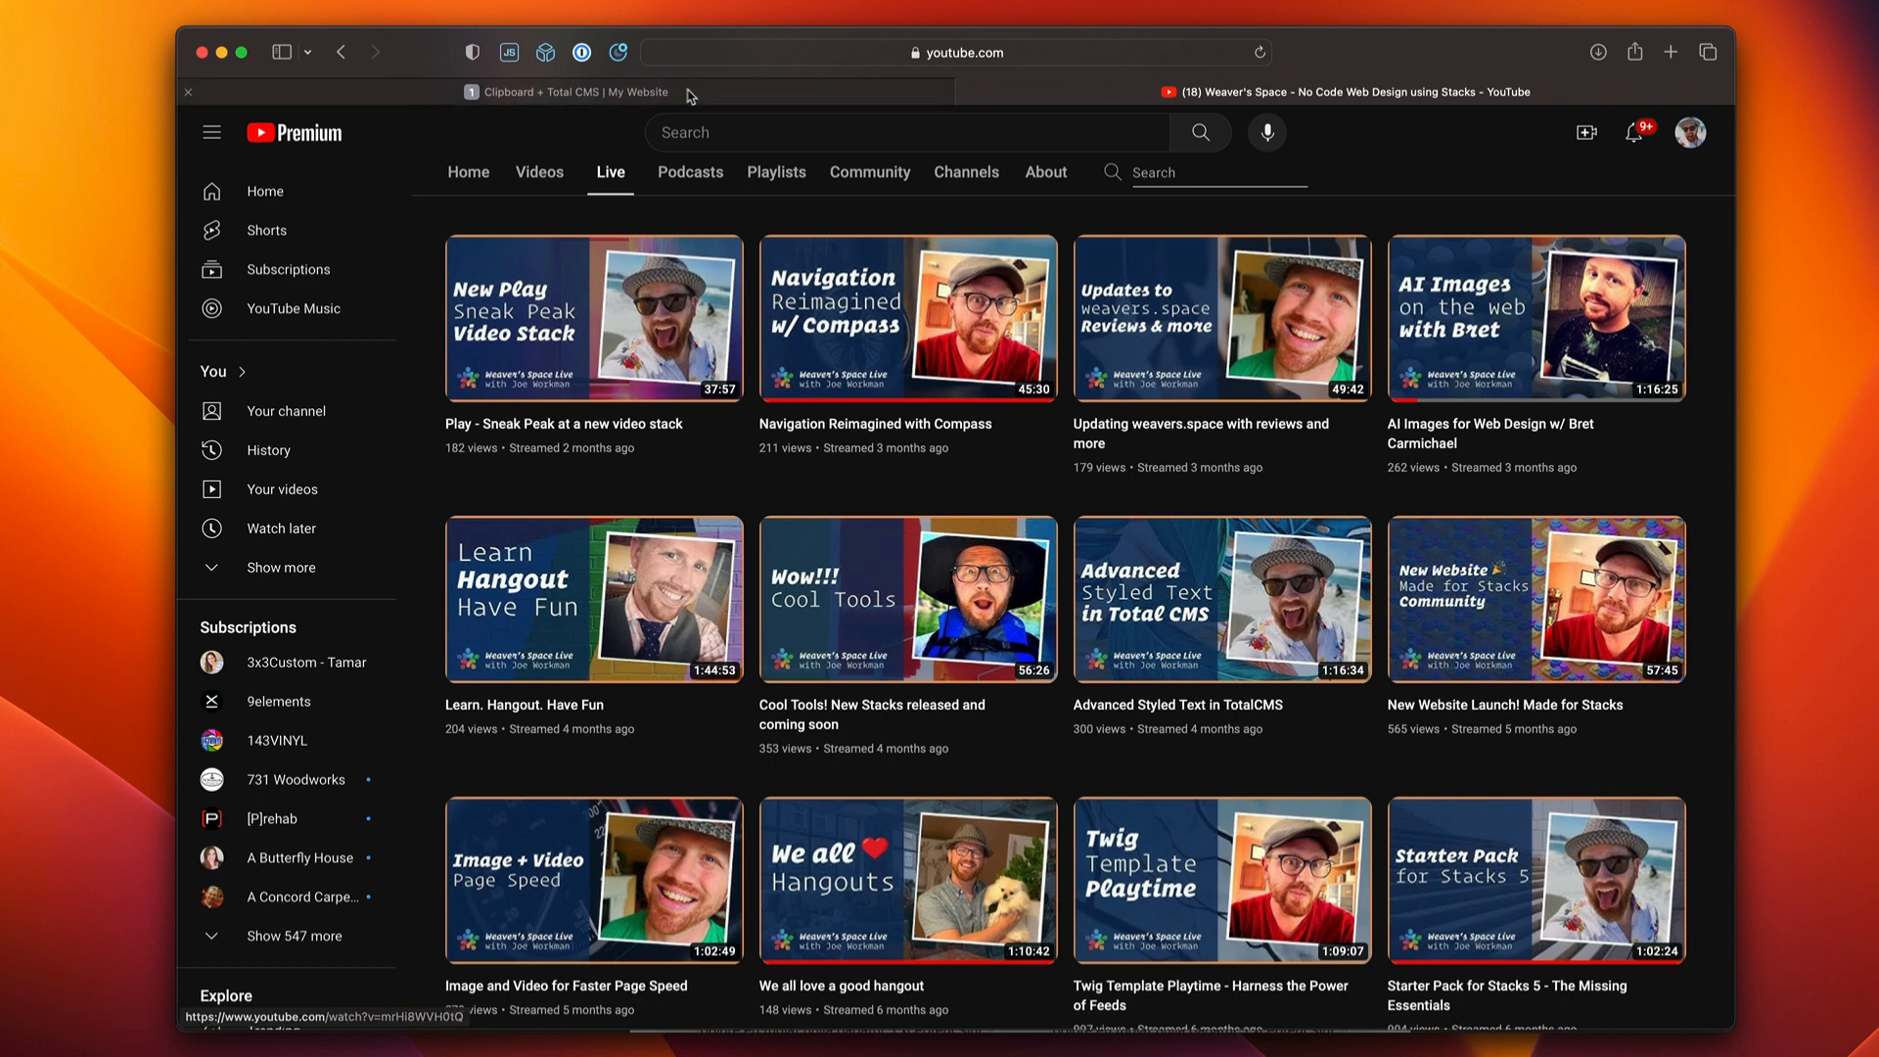
pyautogui.moveTo(691, 95)
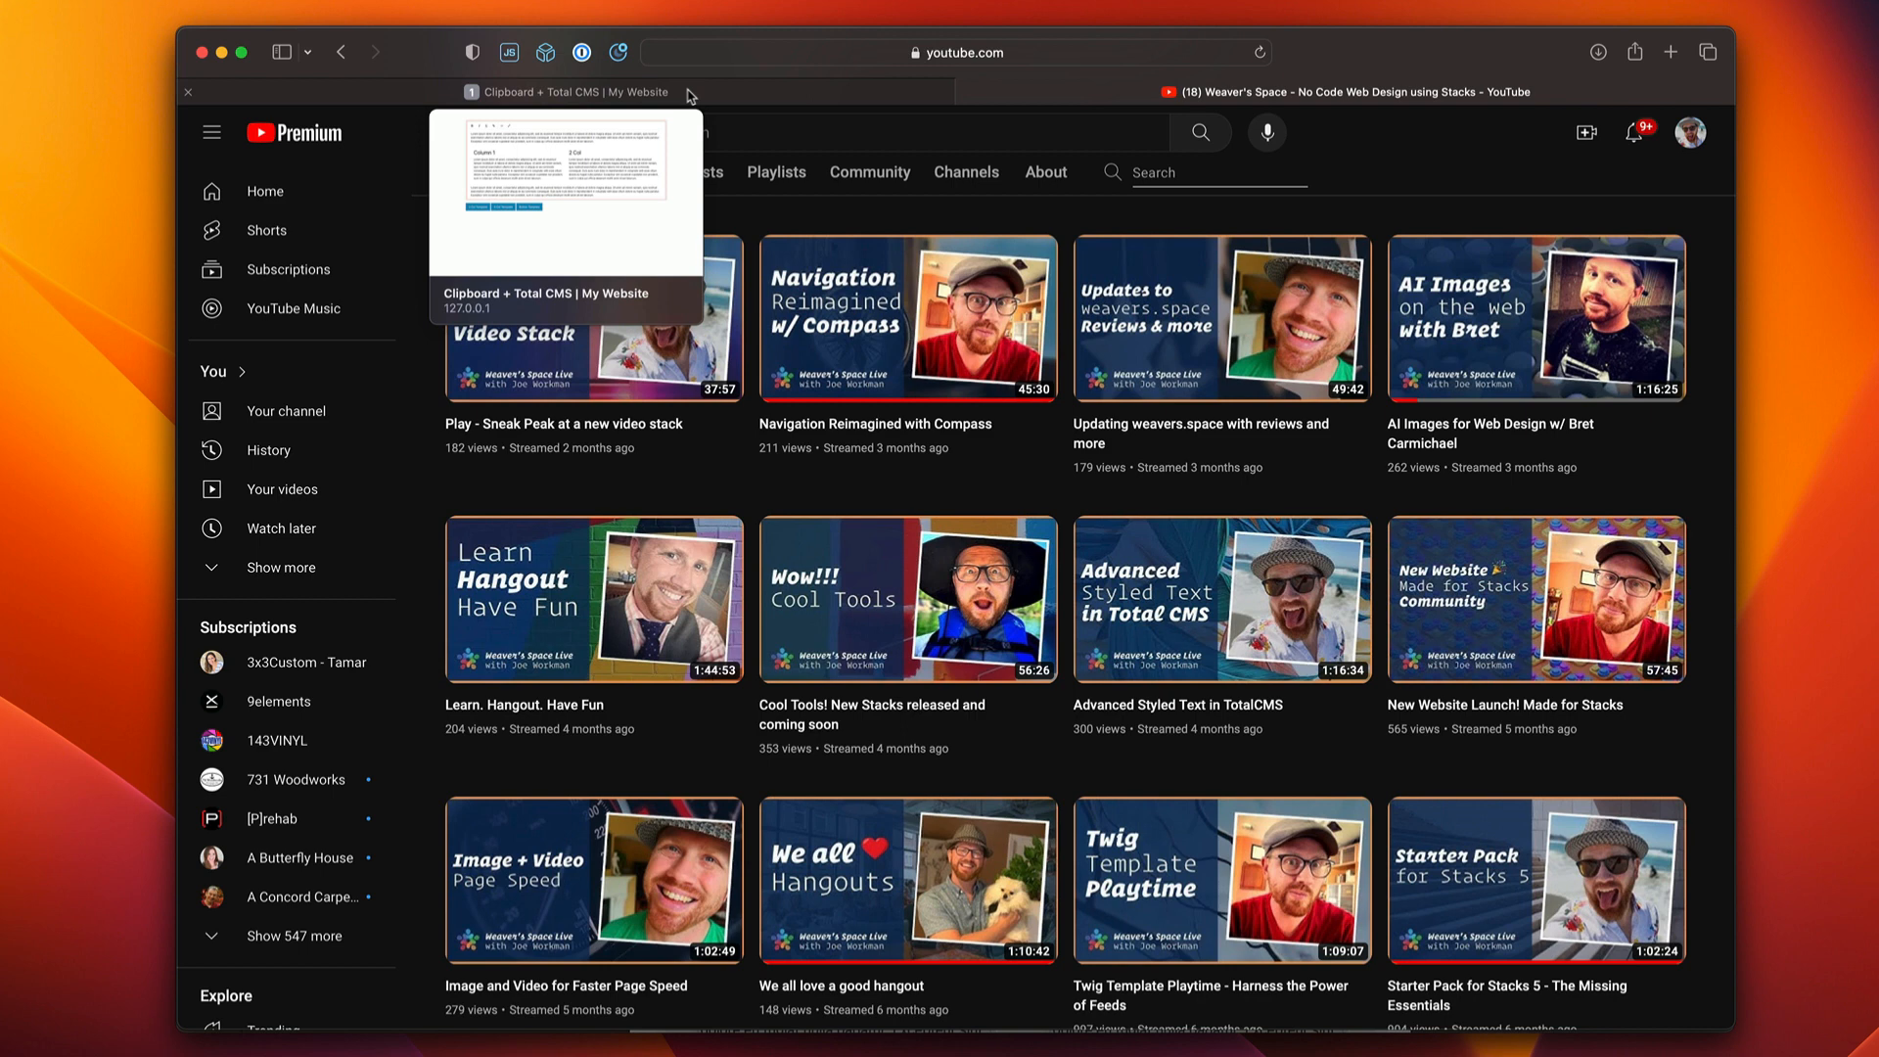
pyautogui.click(691, 95)
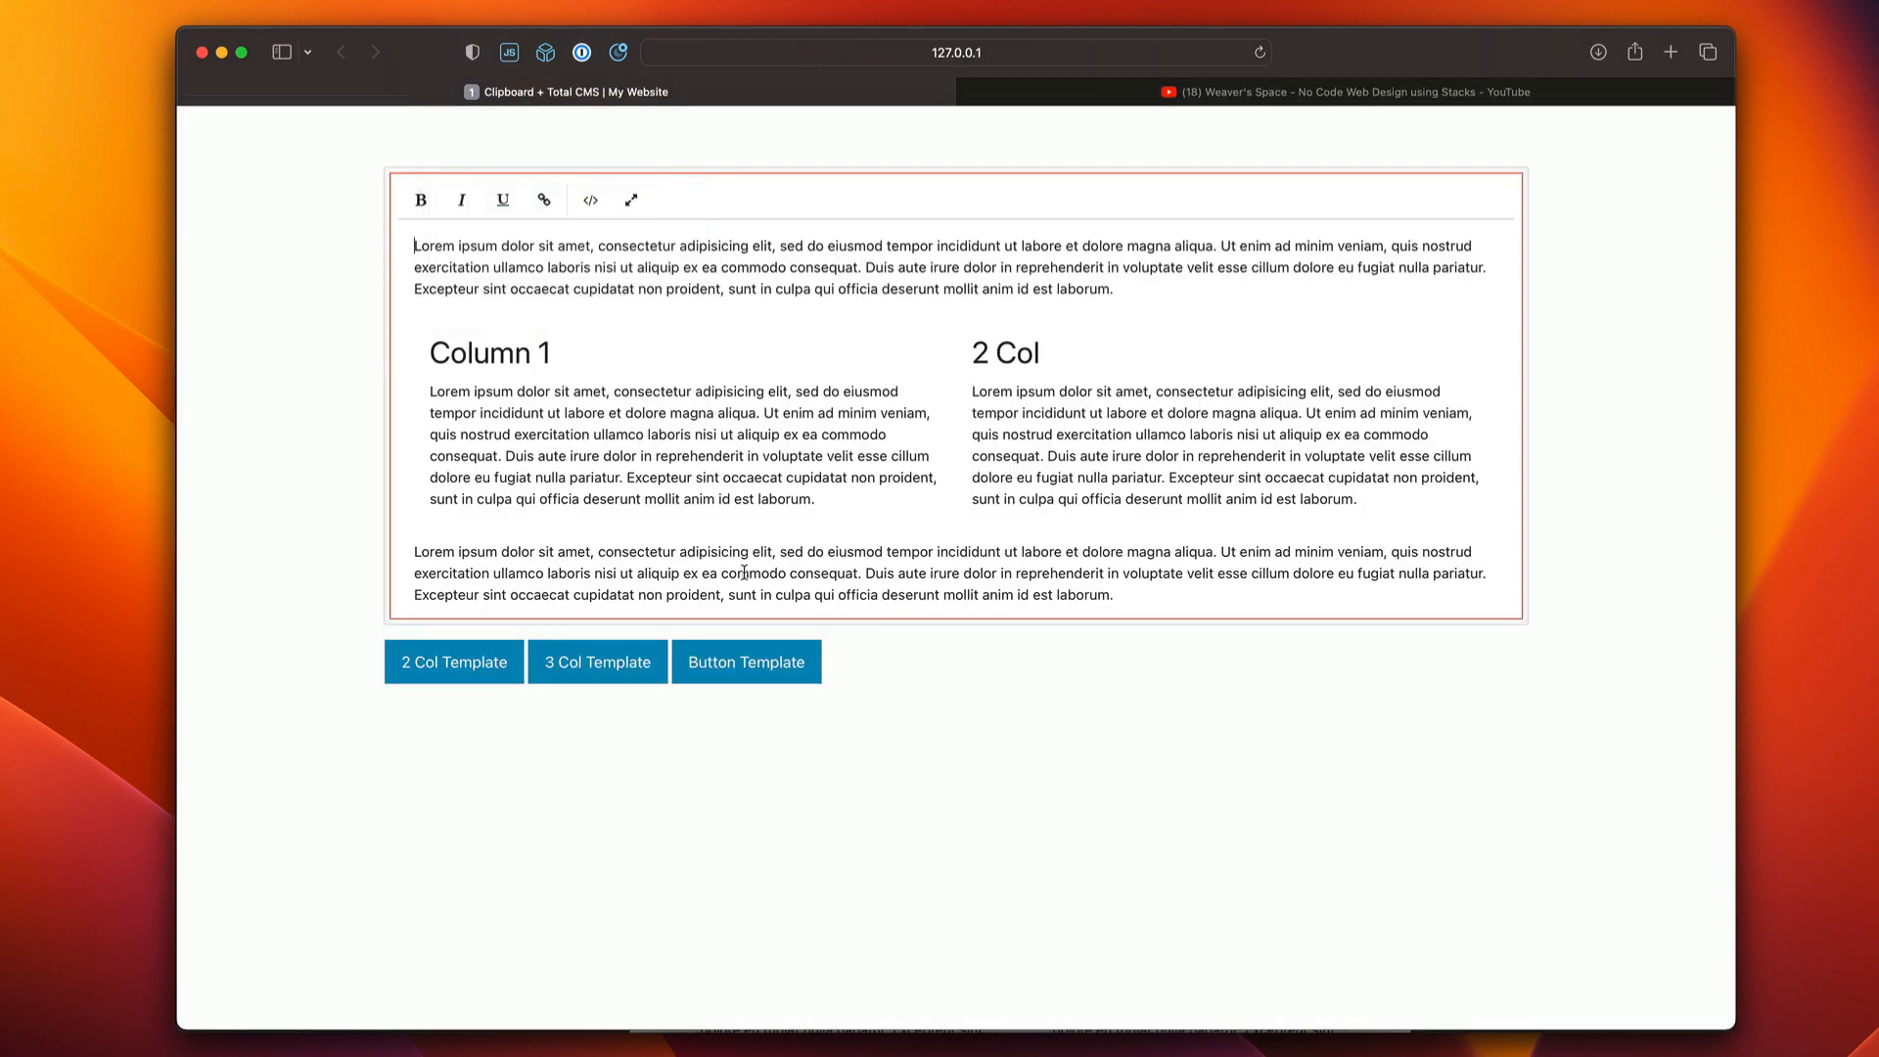